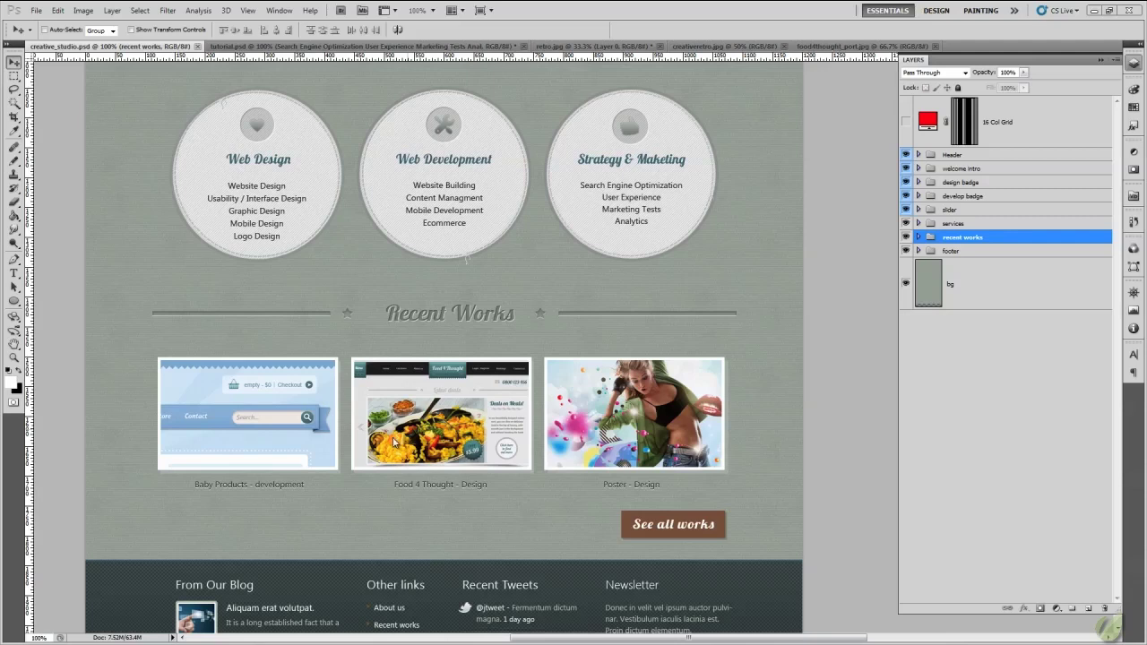
Examine the Recent Works section in creative_studio.psd and compare it with the empty area below the services in tutorial.psd.
scroll(362, 373, up, 3)
scroll(363, 373, up, 12)
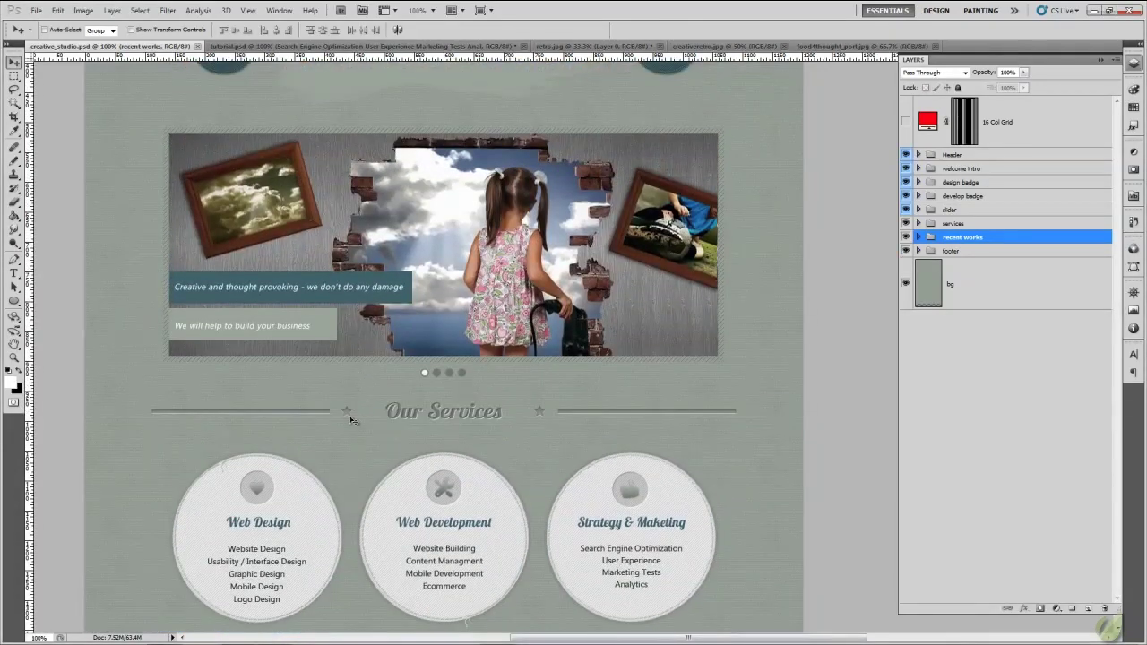
scroll(350, 421, down, 12)
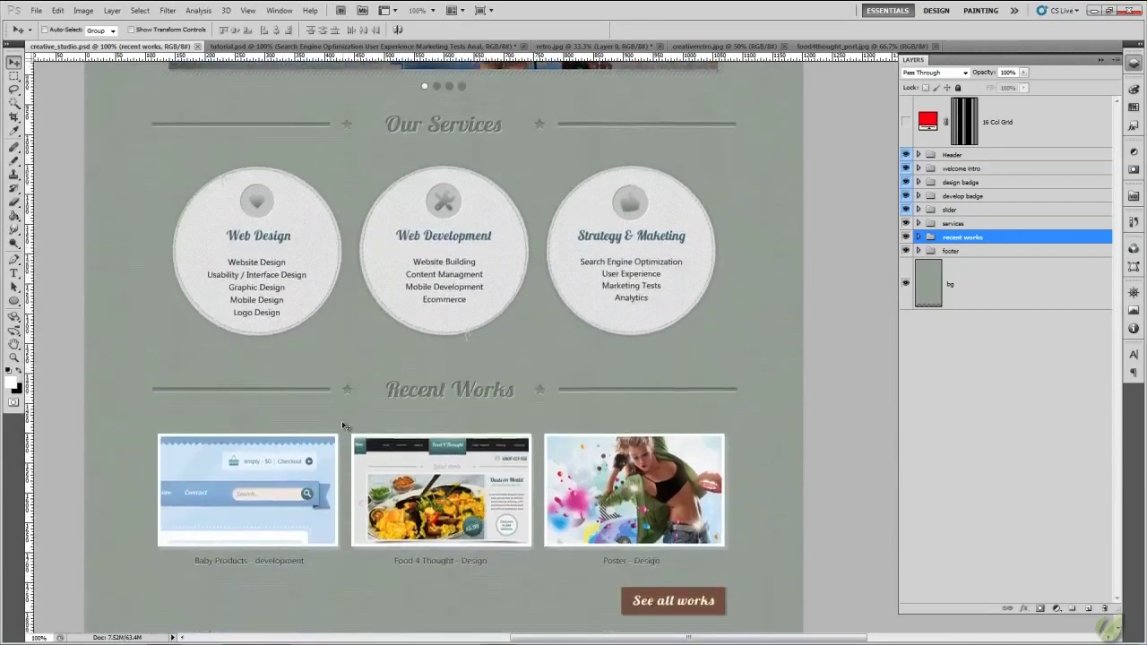
scroll(343, 426, down, 1)
scroll(342, 424, down, 2)
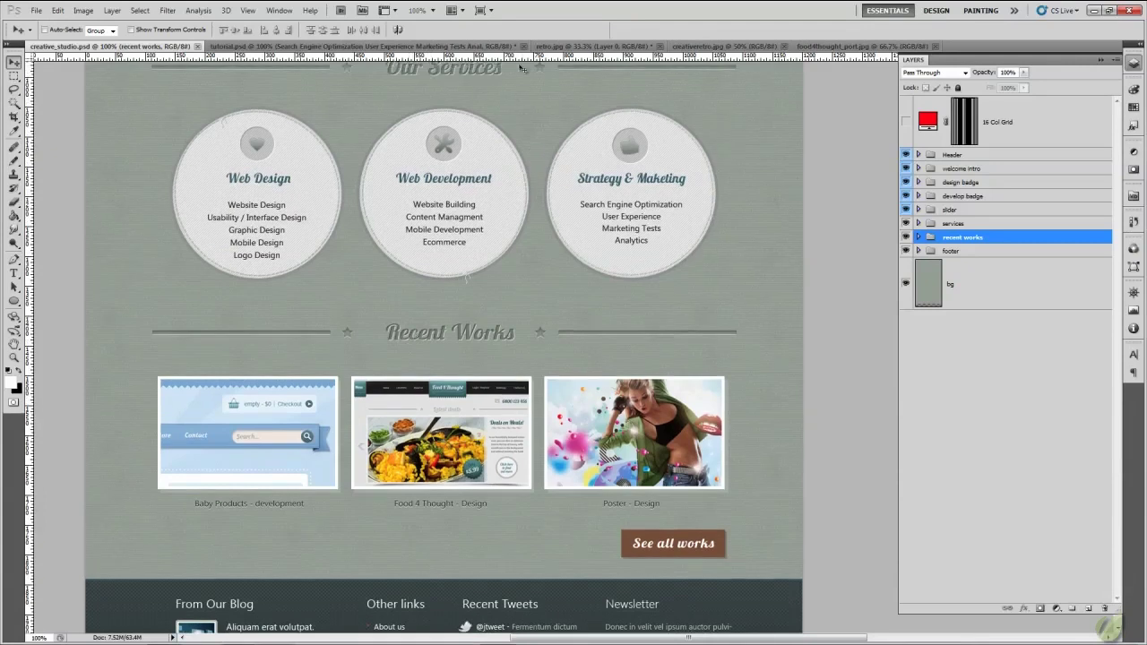
click(302, 46)
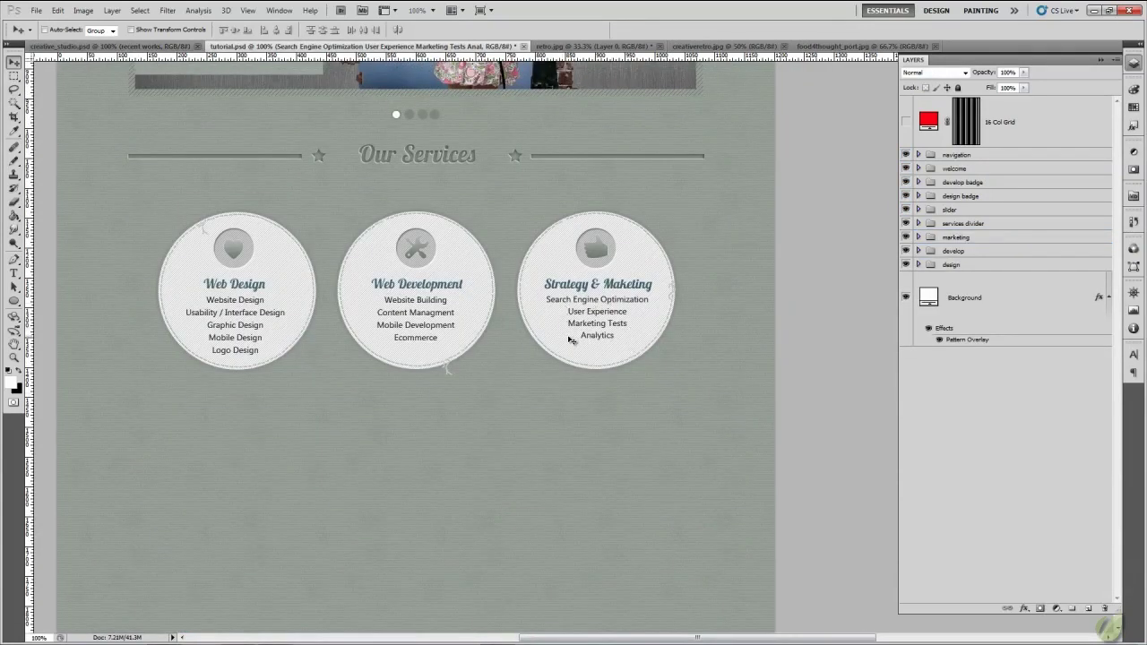
key(ctrl+semicolon)
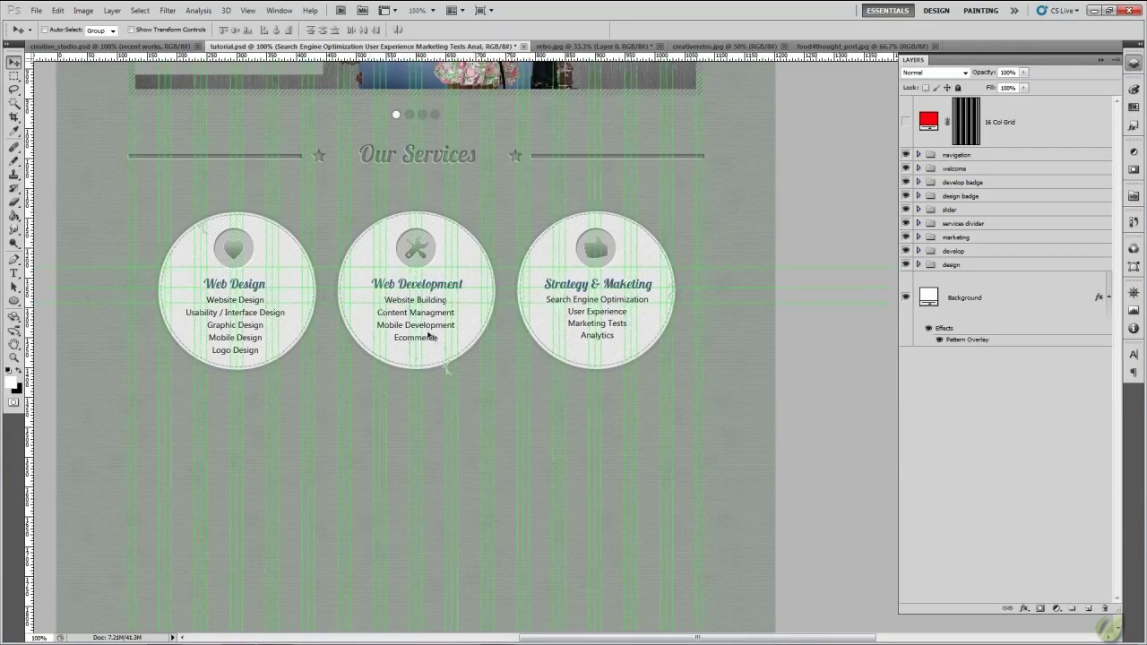
click(93, 46)
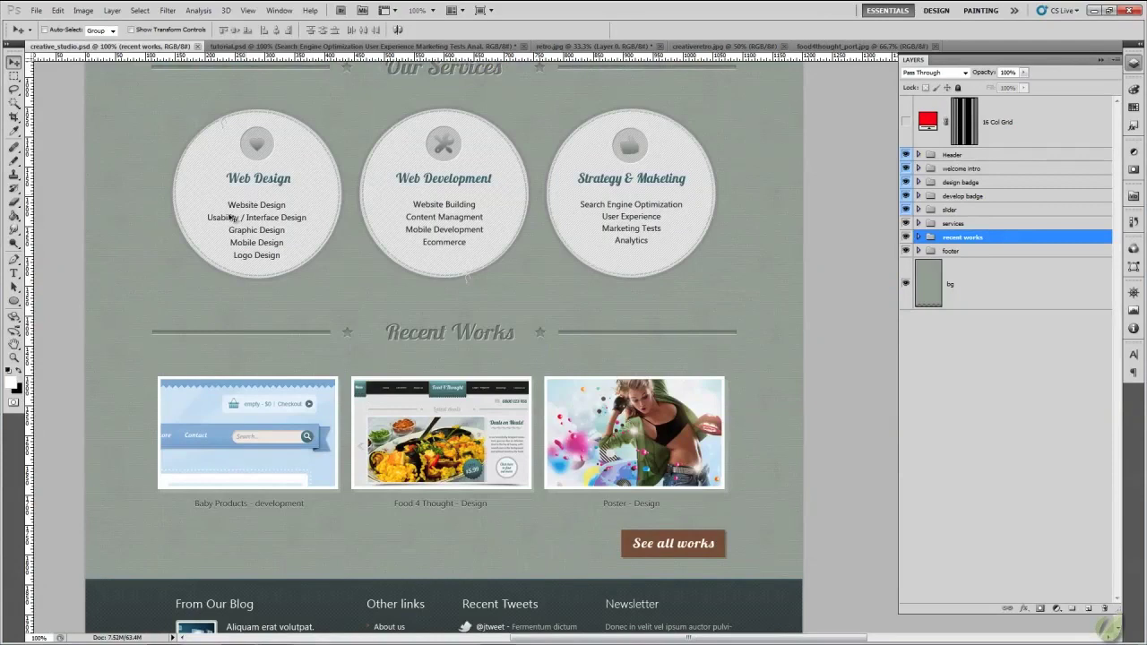
click(285, 49)
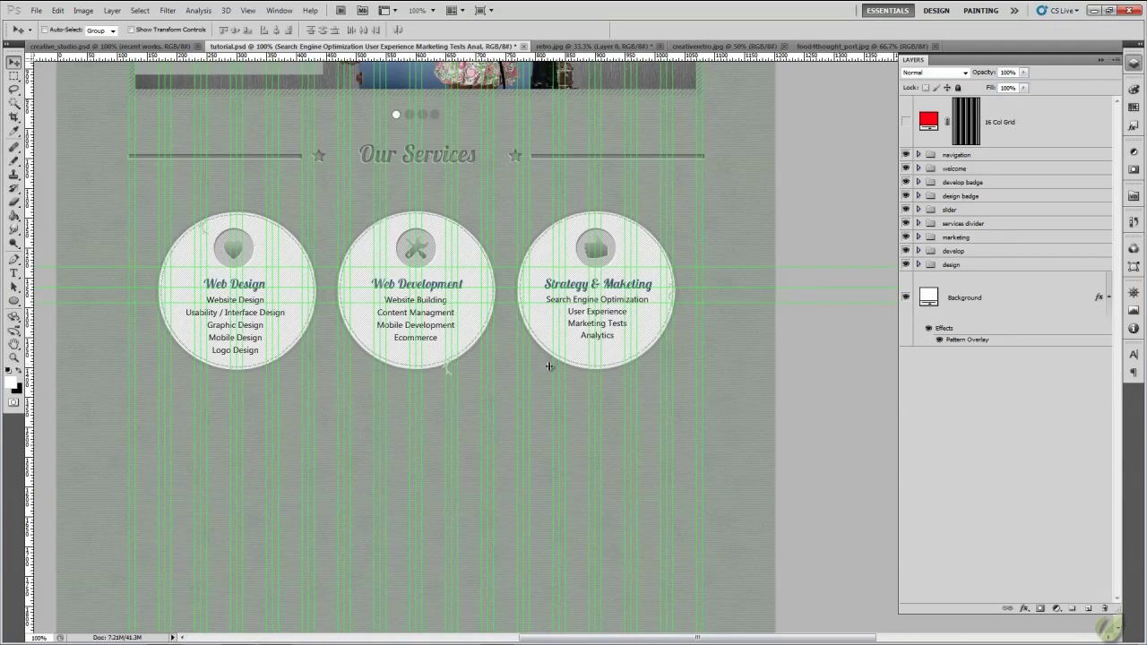
scroll(374, 410, down, 1)
scroll(375, 409, down, 1)
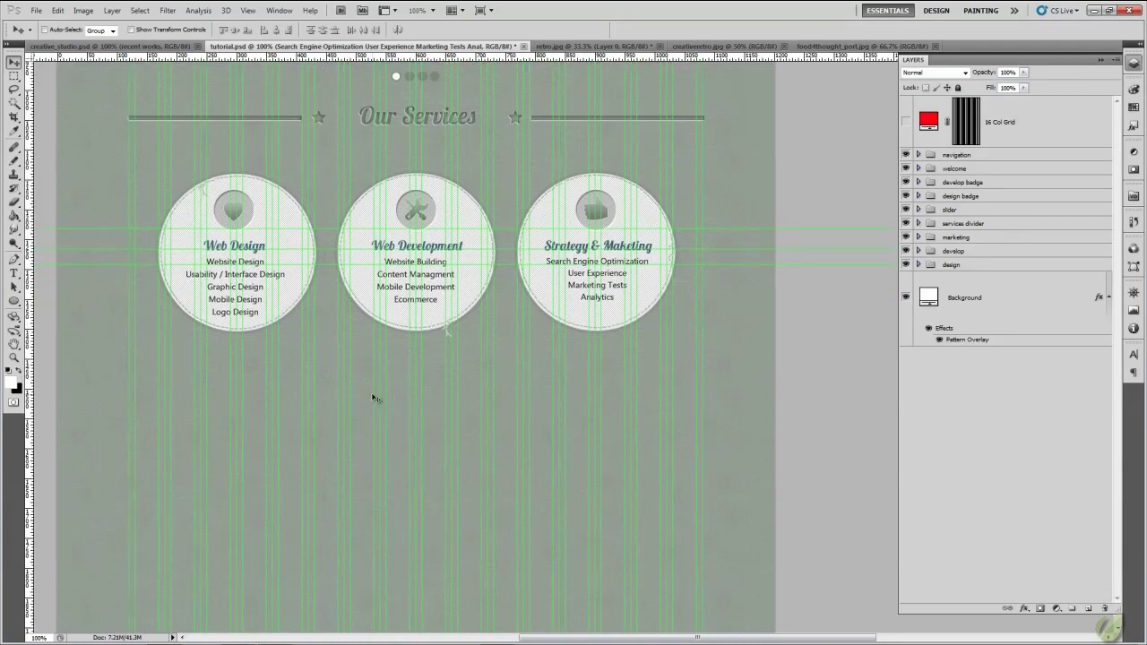
key(ctrl+semicolon)
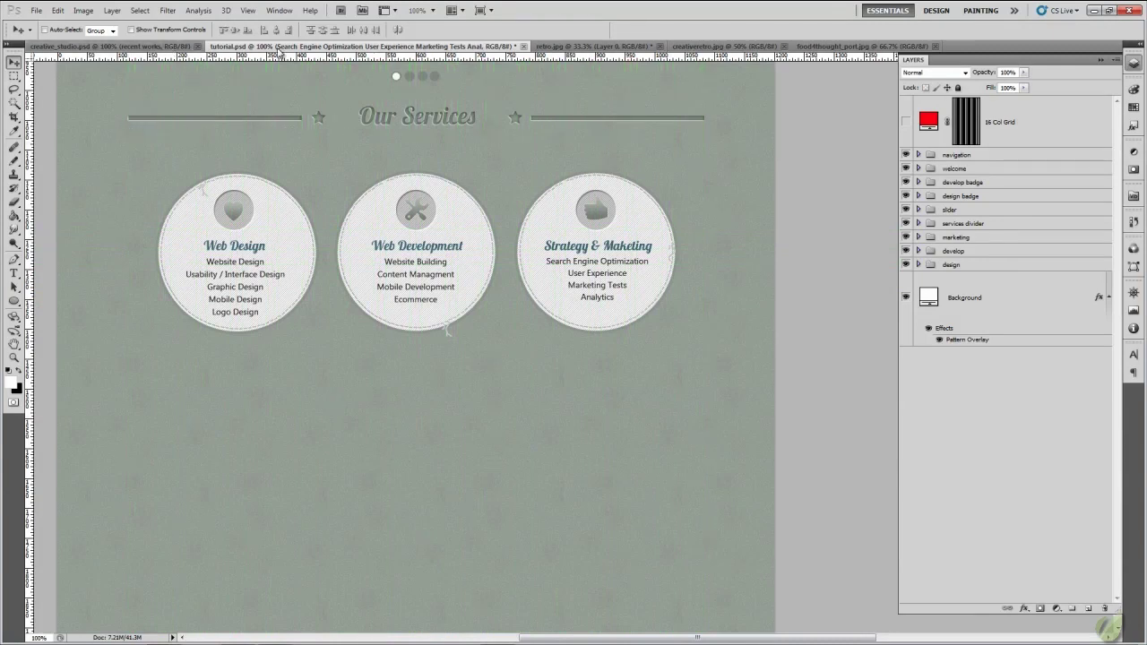
click(161, 46)
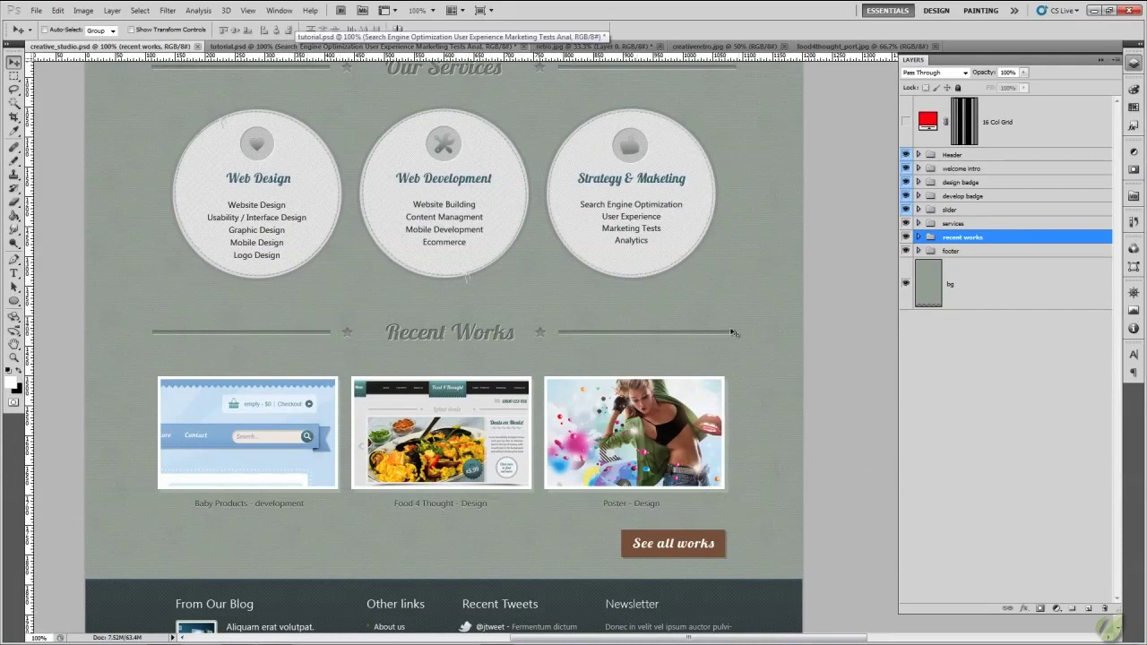
In tutorial.psd, duplicate the services divider group and place the copy below the three service circles.
click(361, 47)
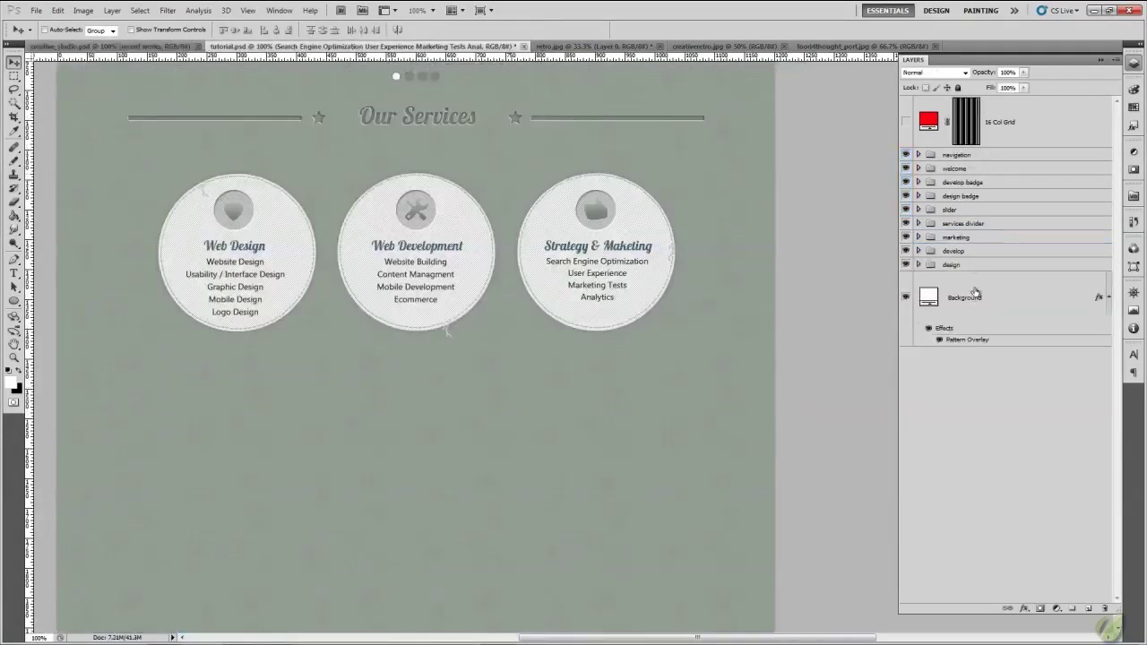
click(955, 223)
click(905, 223)
click(905, 224)
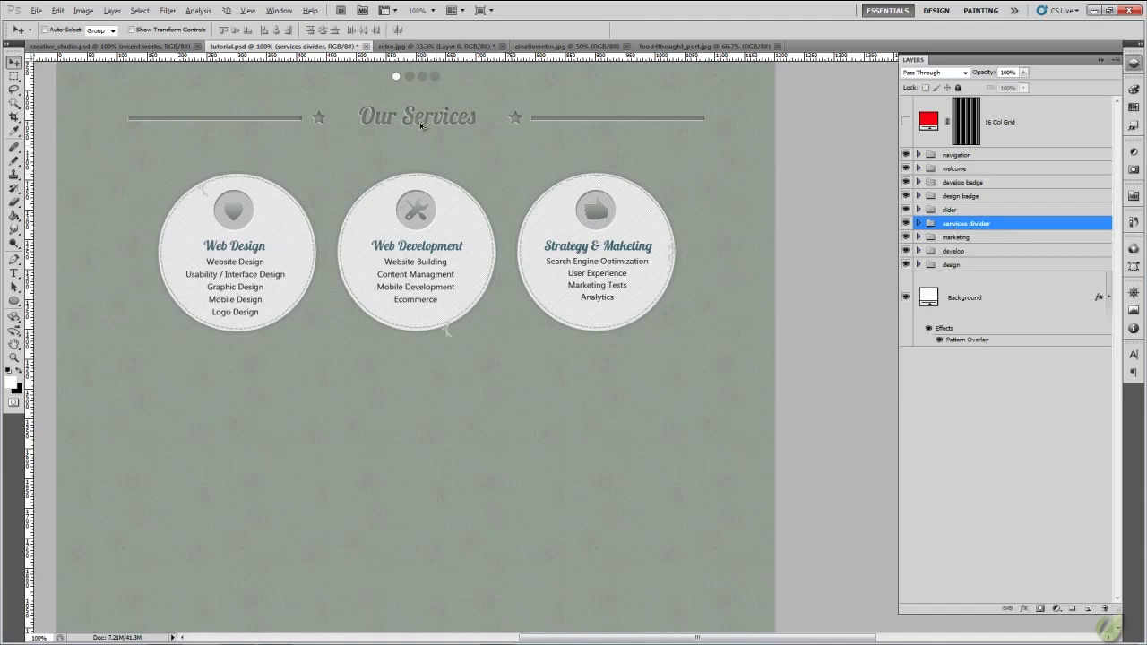
drag(422, 130, 387, 397)
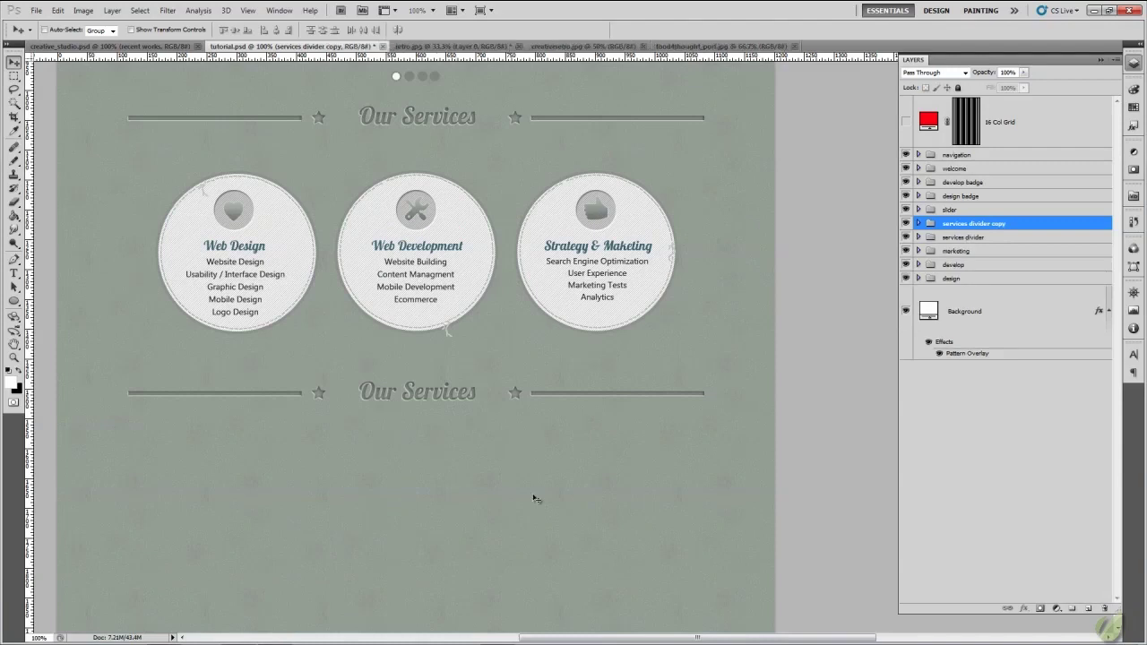
Change the heading text in the copied divider group to "Recent Works".
click(918, 224)
double_click(952, 254)
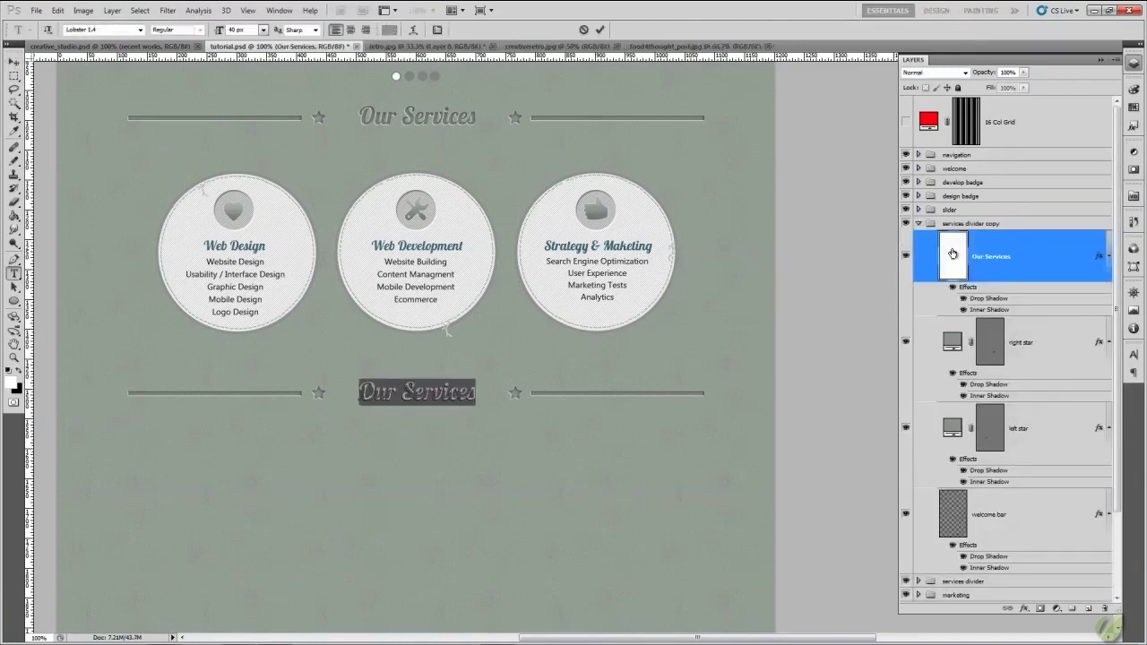
text(Rece)
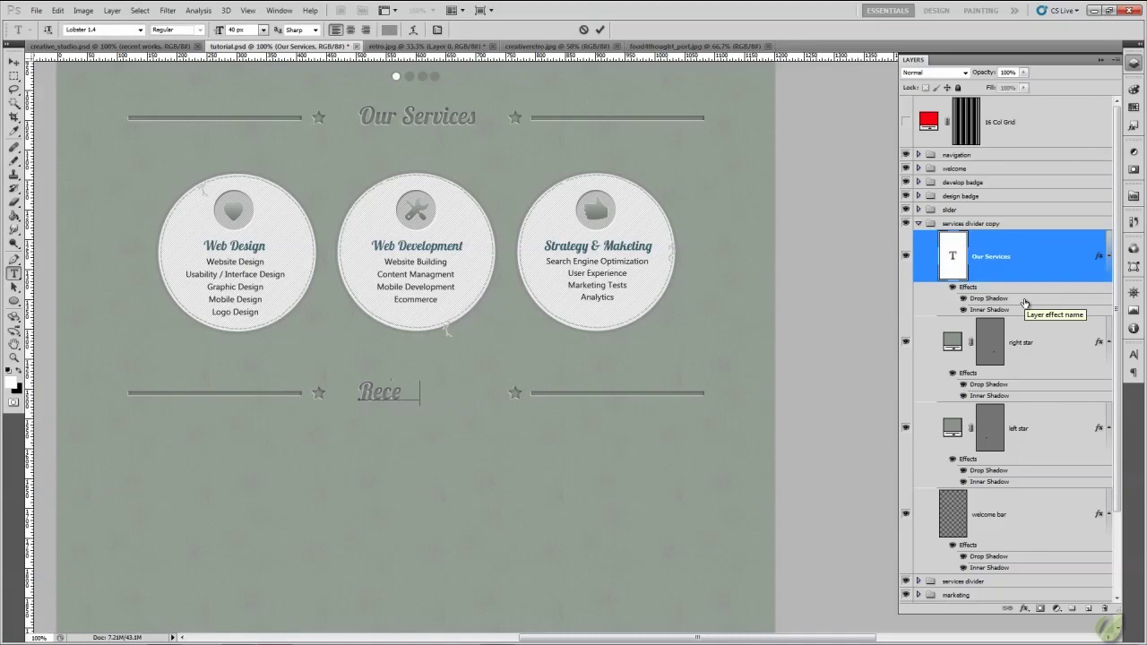
text(nt wor)
key(BackSpace)
key(BackSpace)
key(BackSpace)
key(BackSpace)
text(Wor)
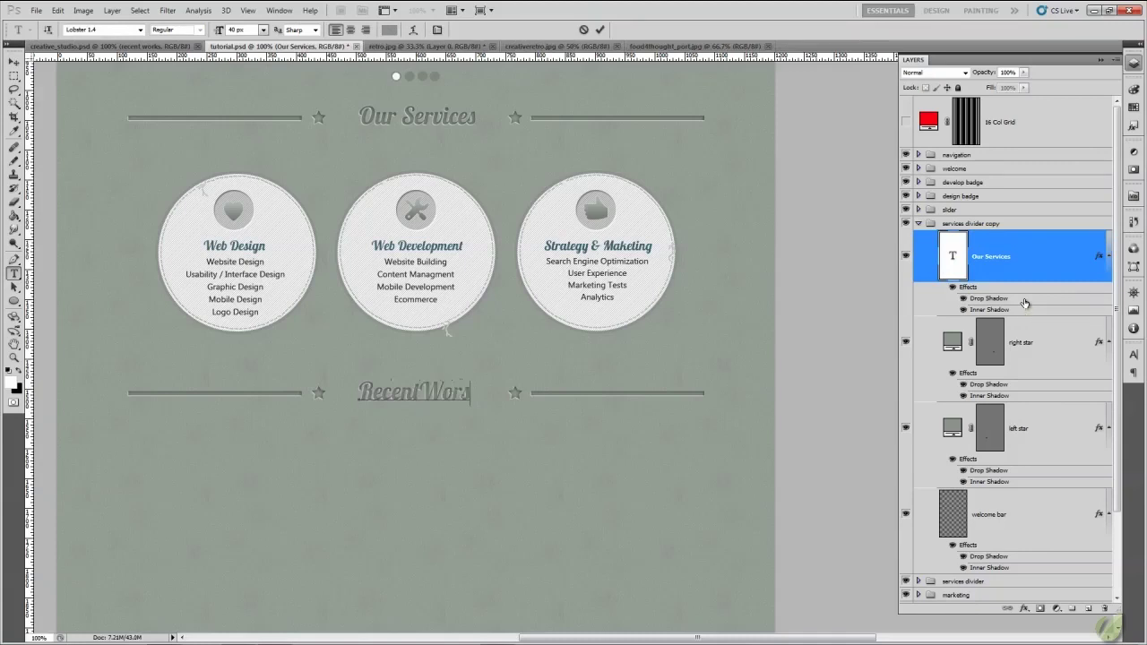
text(ks)
key(Return)
double_click(953, 255)
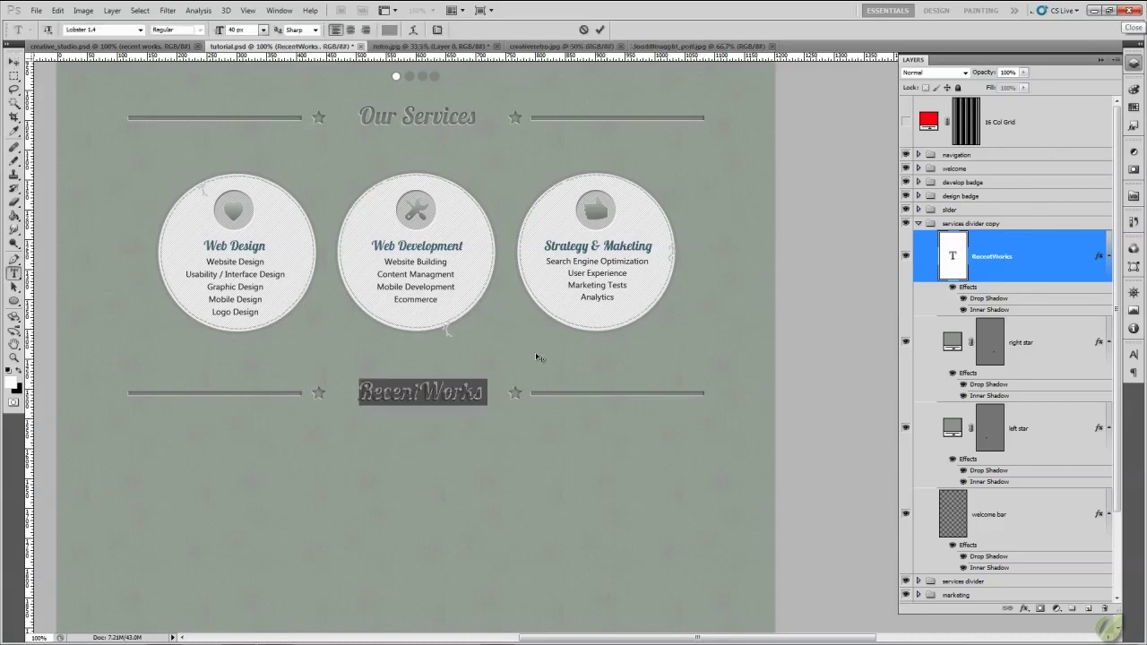
click(420, 395)
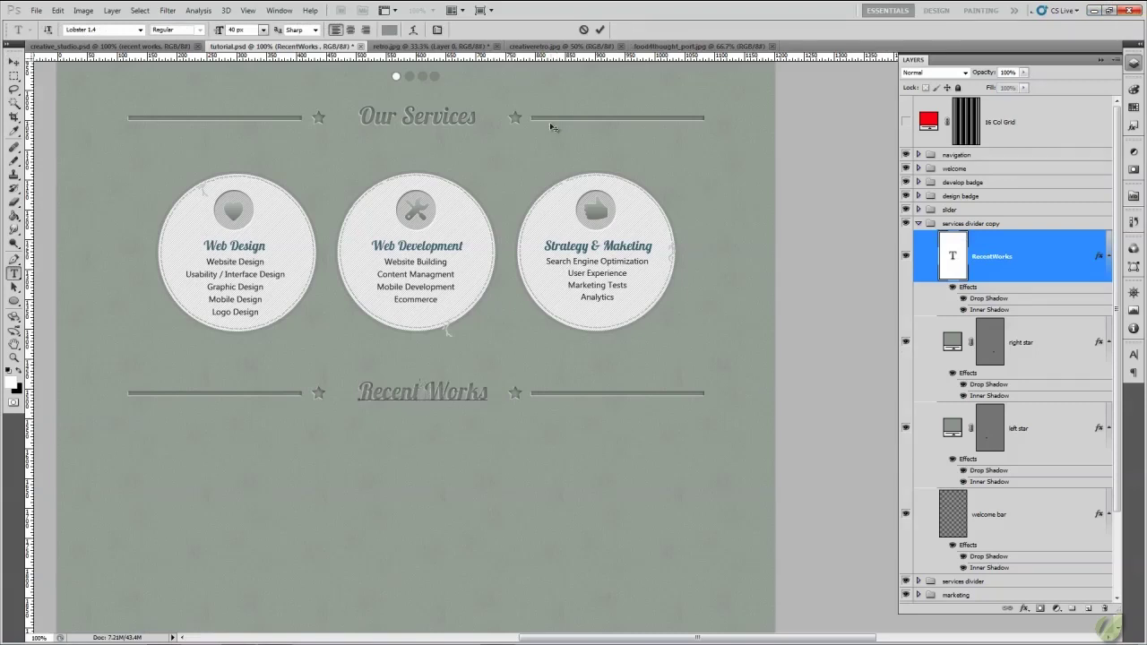
click(599, 29)
Compare with the reference design and nudge the Recent Works heading left to centre it between the two stars.
key(v)
click(92, 45)
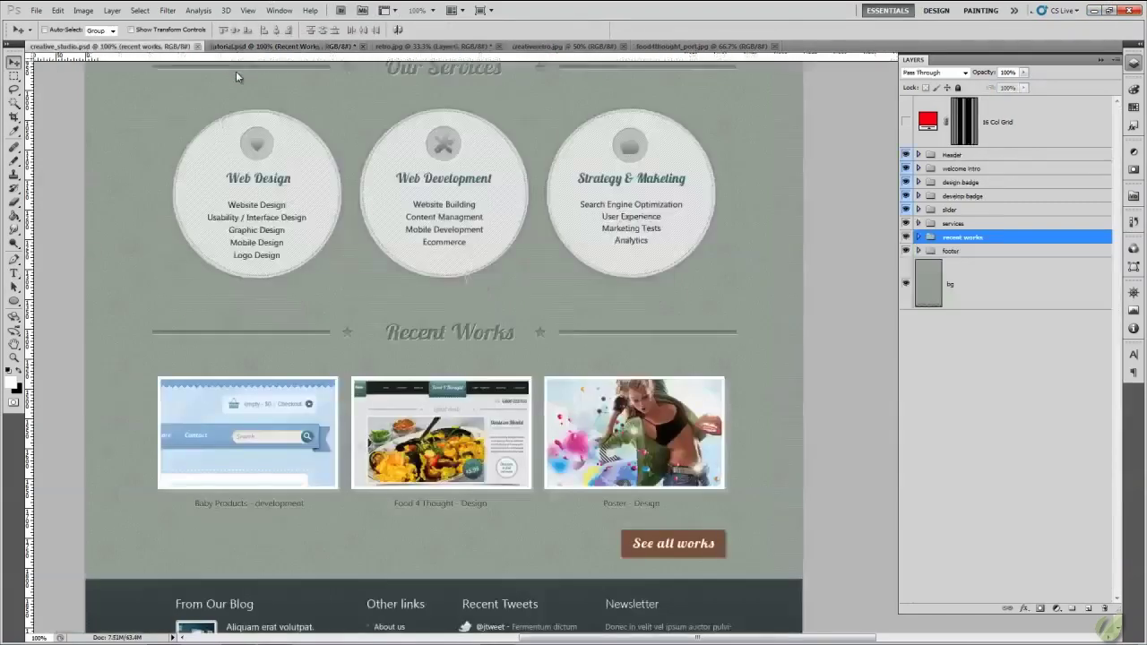
click(287, 45)
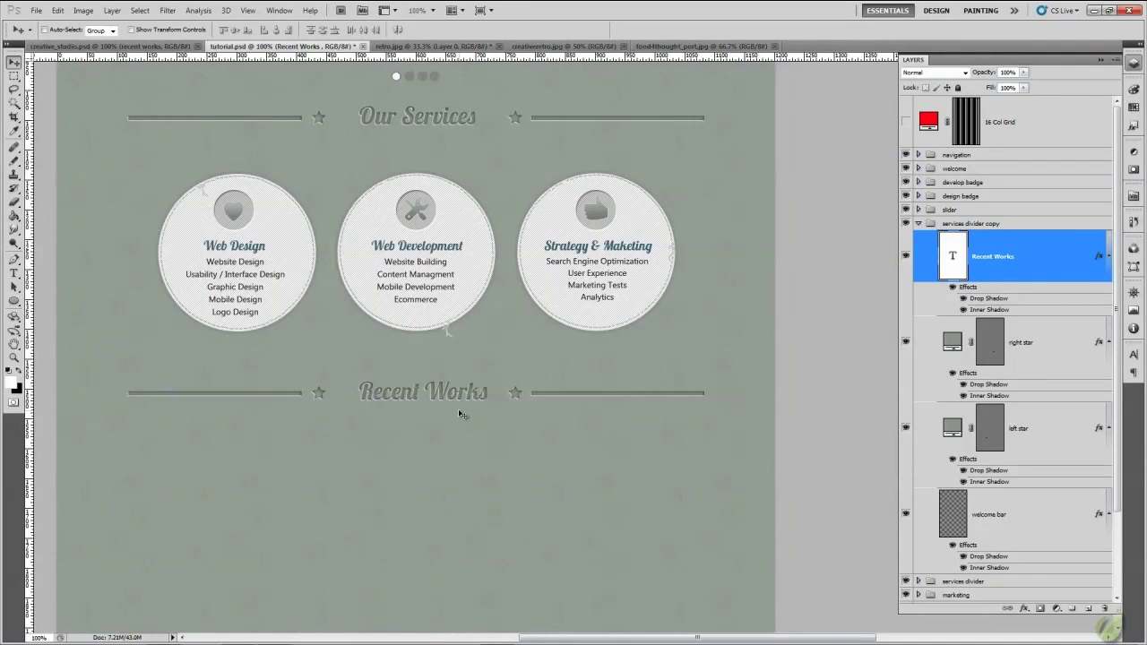
key(Left)
key(Left)
key(Left)
key(Left)
key(Left)
key(Left)
key(Left)
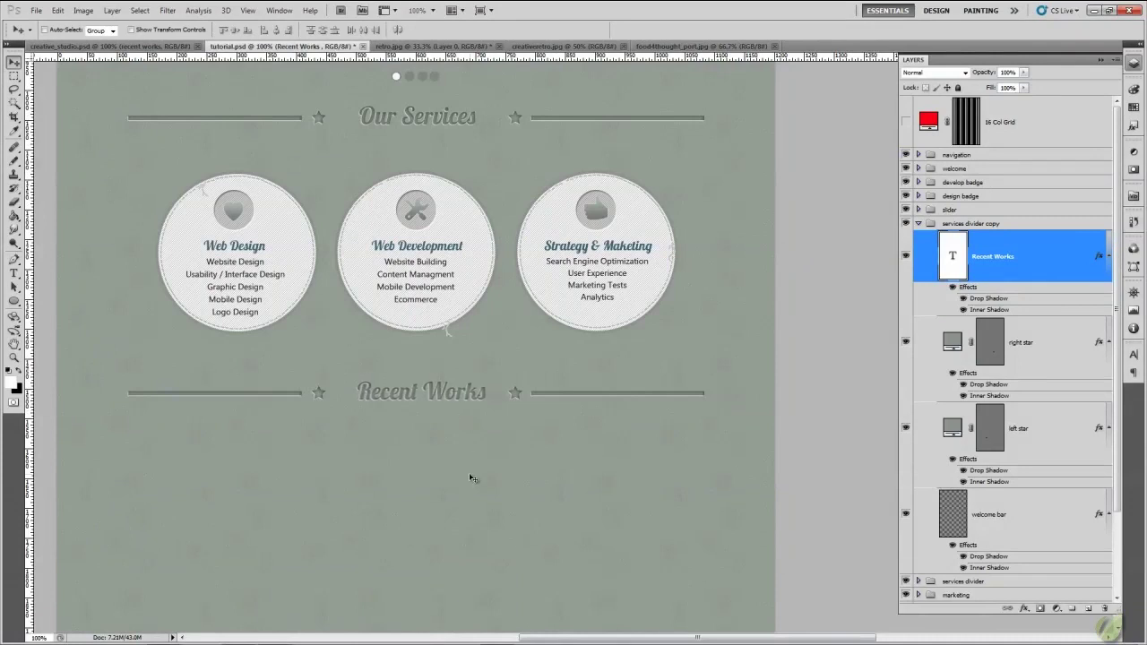
key(Left)
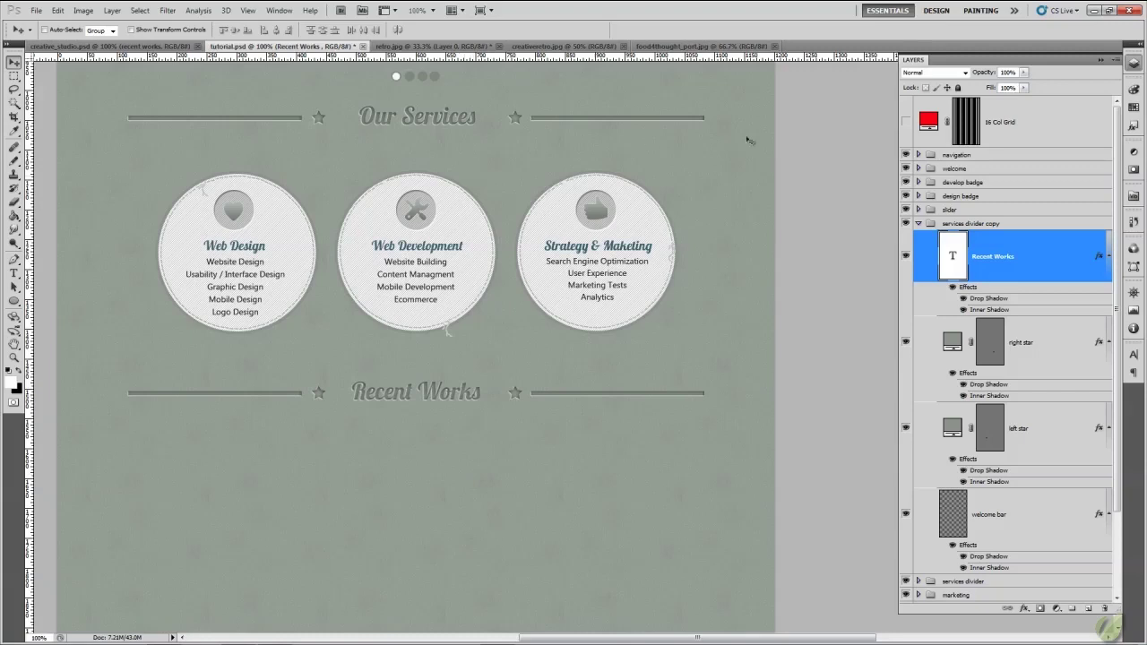
Rename the copied divider group "recent divider" and move it below the design group, just above the Background layer.
click(918, 223)
double_click(951, 224)
text(rec)
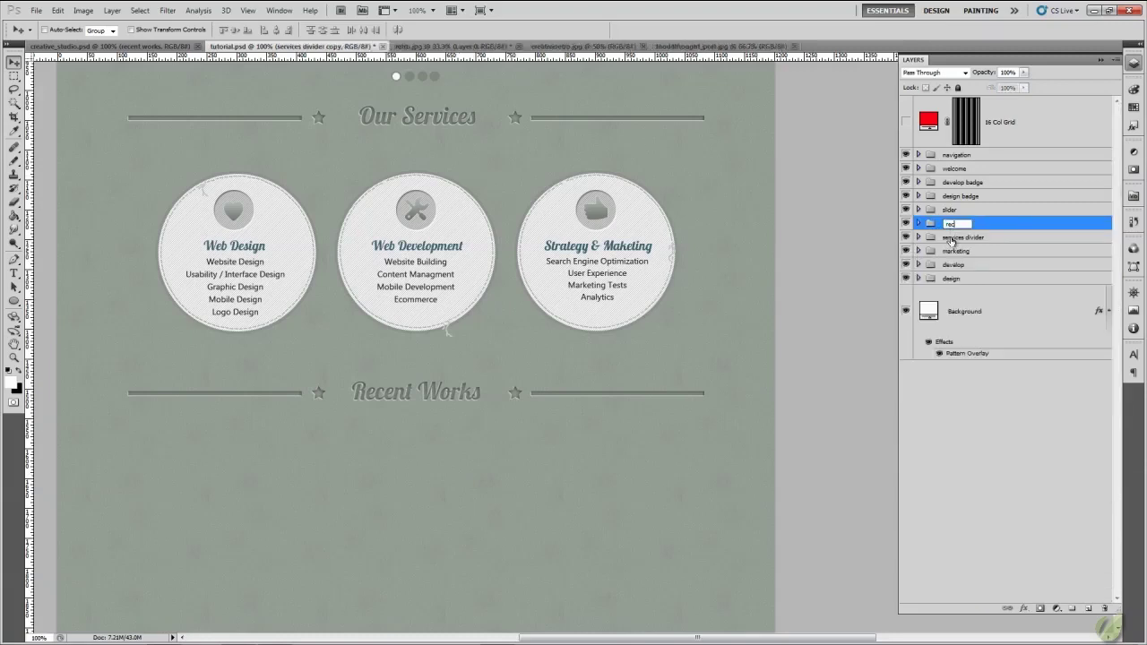
text(ent divider)
key(Return)
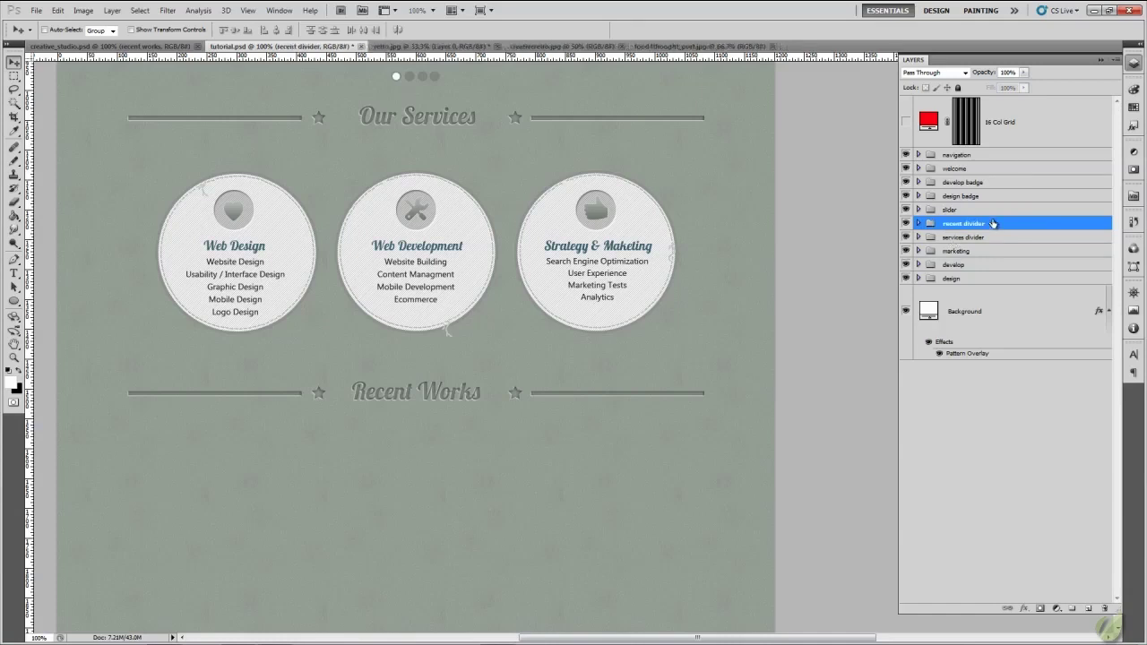
drag(997, 225, 1012, 293)
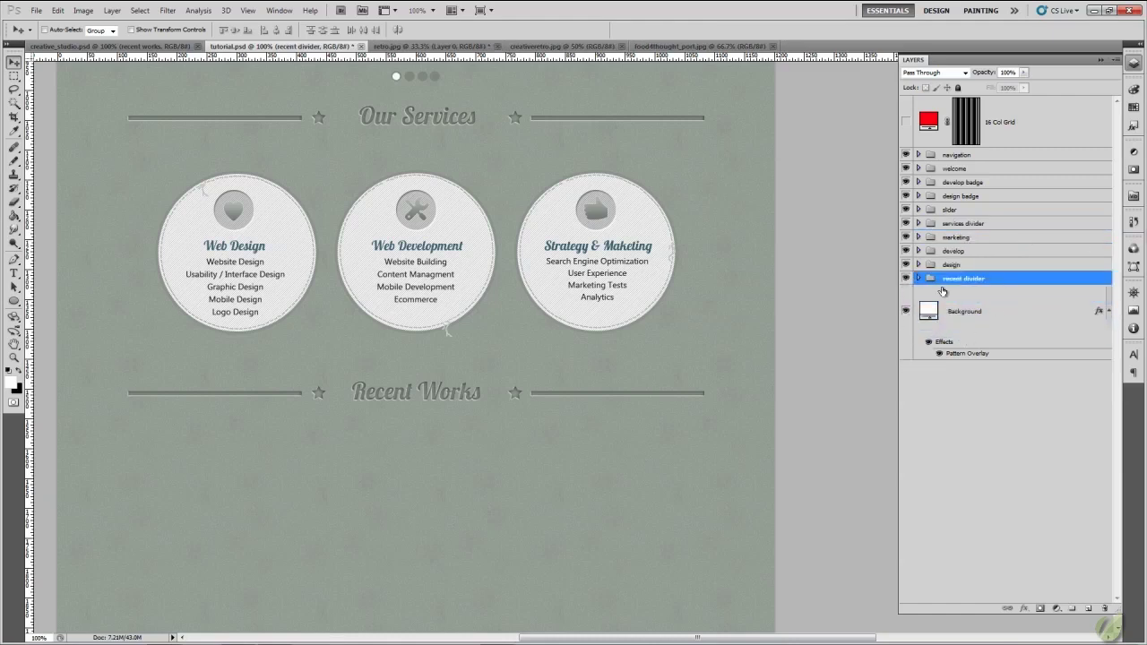
Above the Background layer, with white (ffffff) as foreground colour, draw a 300 by 195 px rectangular selection under the Recent Works divider's left line.
click(1008, 325)
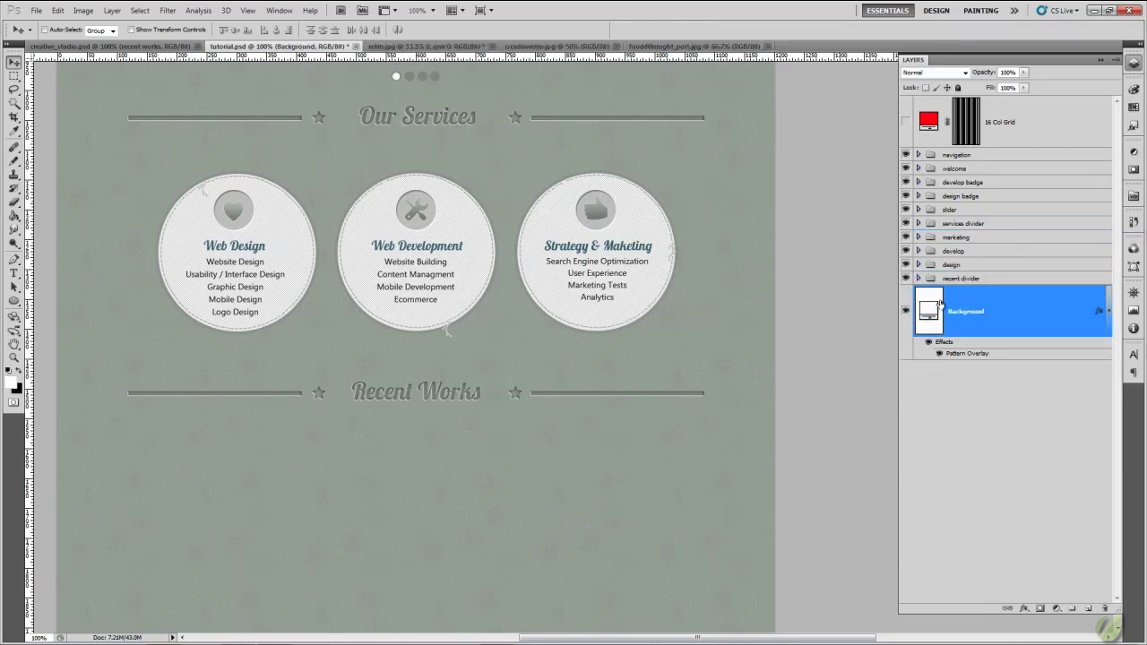
click(15, 77)
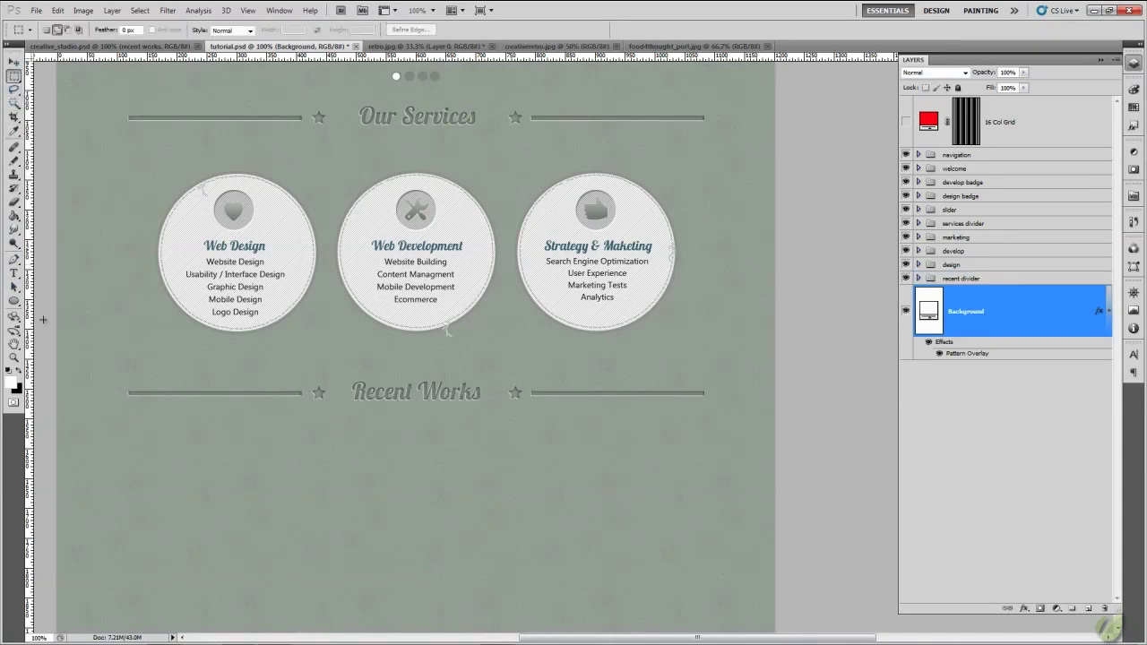
click(13, 384)
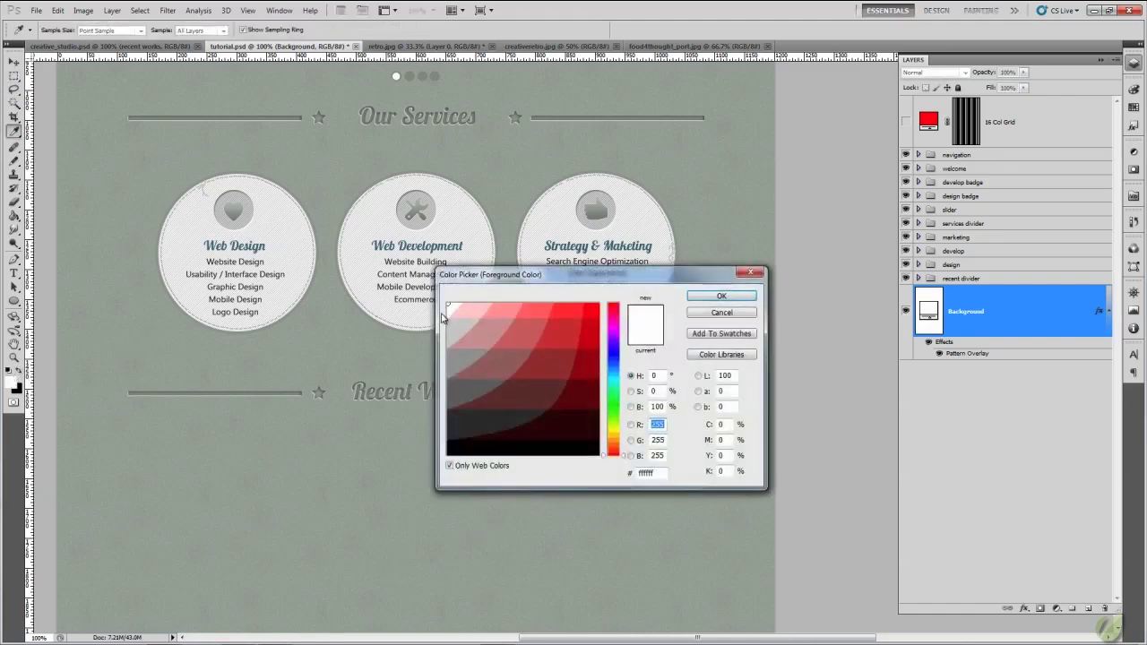
click(713, 297)
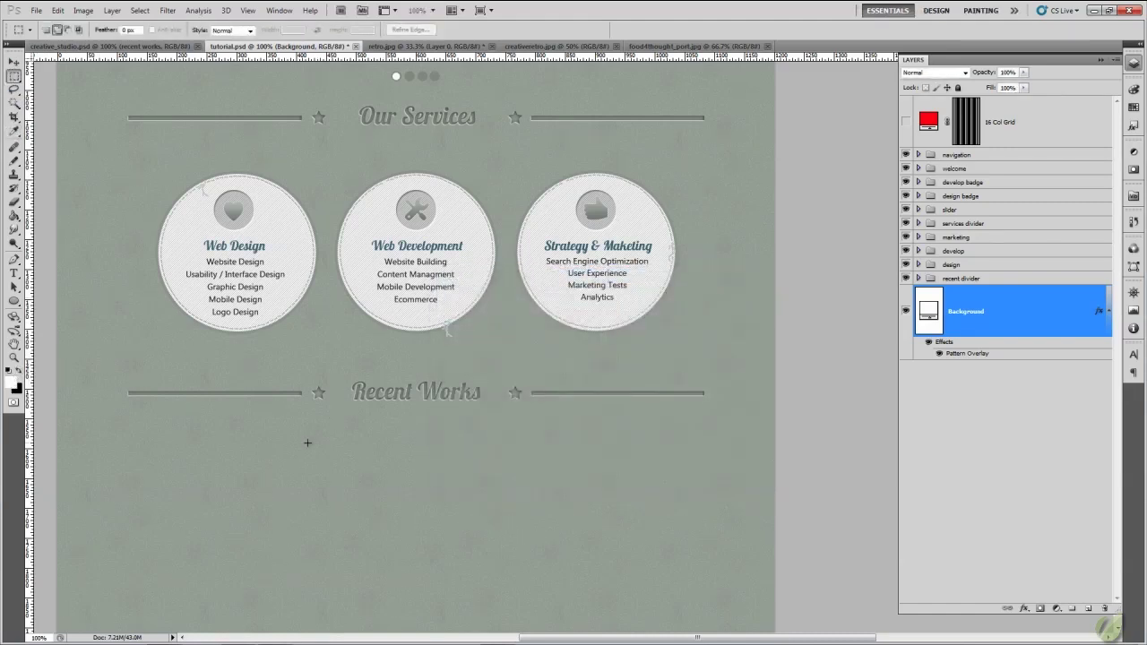
drag(339, 492, 339, 282)
scroll(341, 287, up, 2)
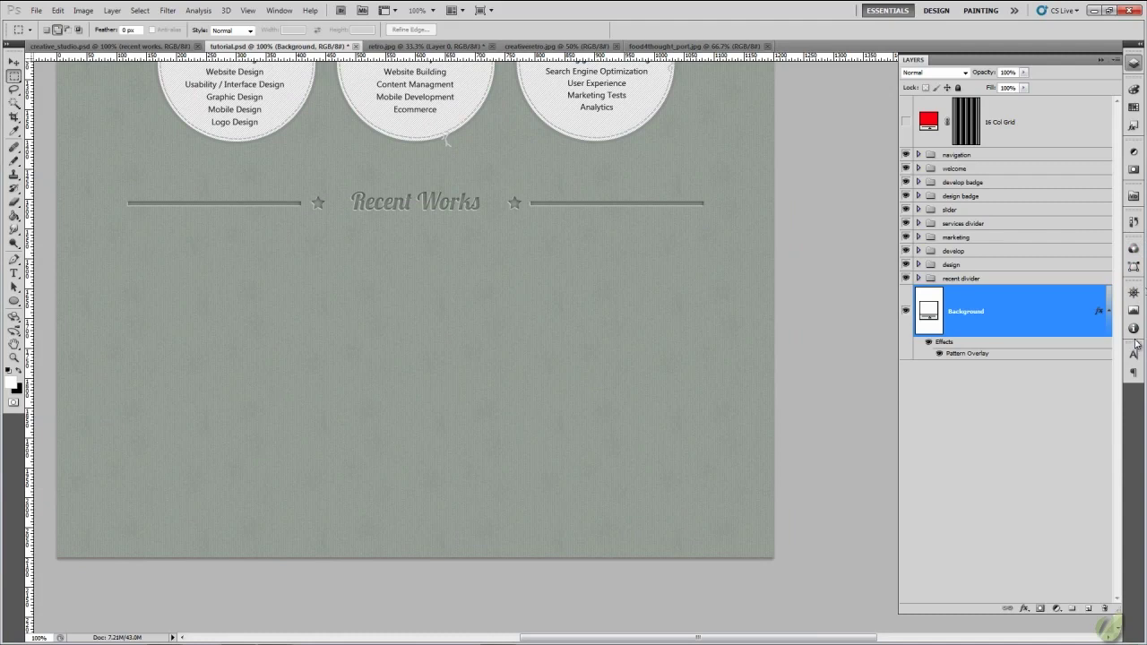
click(1133, 329)
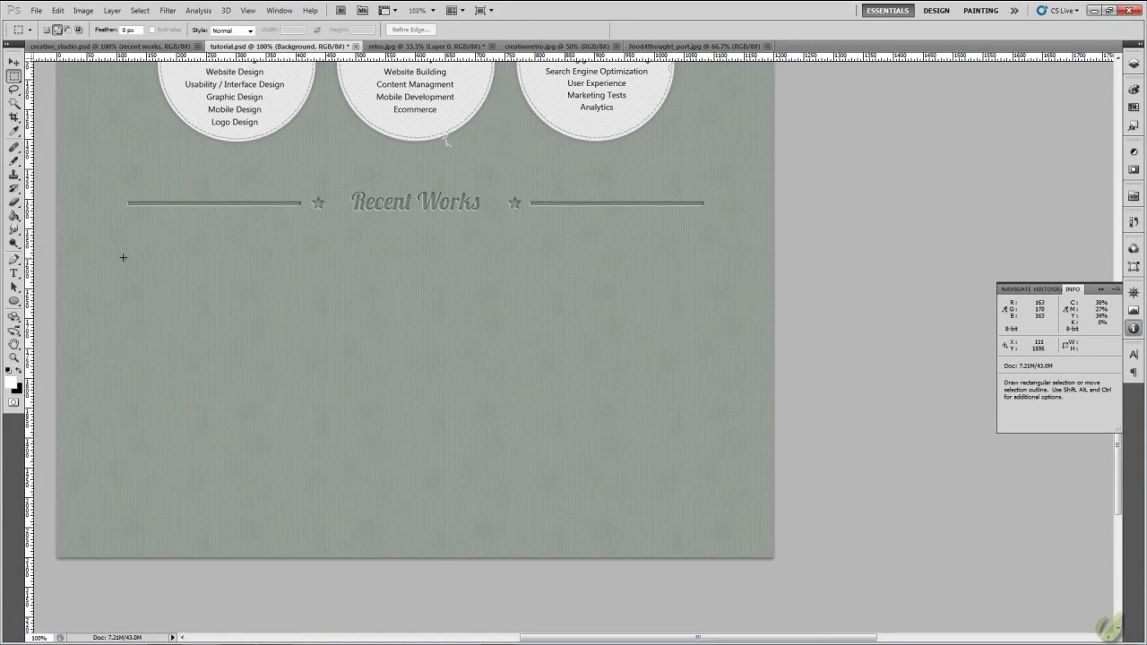
drag(124, 258, 303, 374)
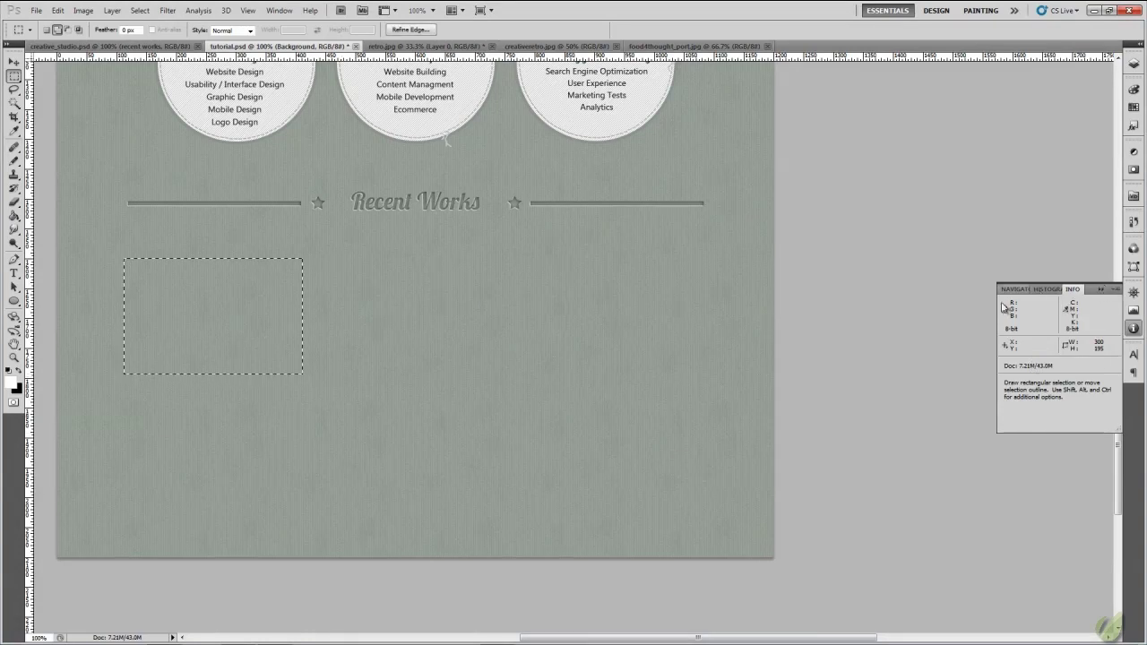
click(1101, 289)
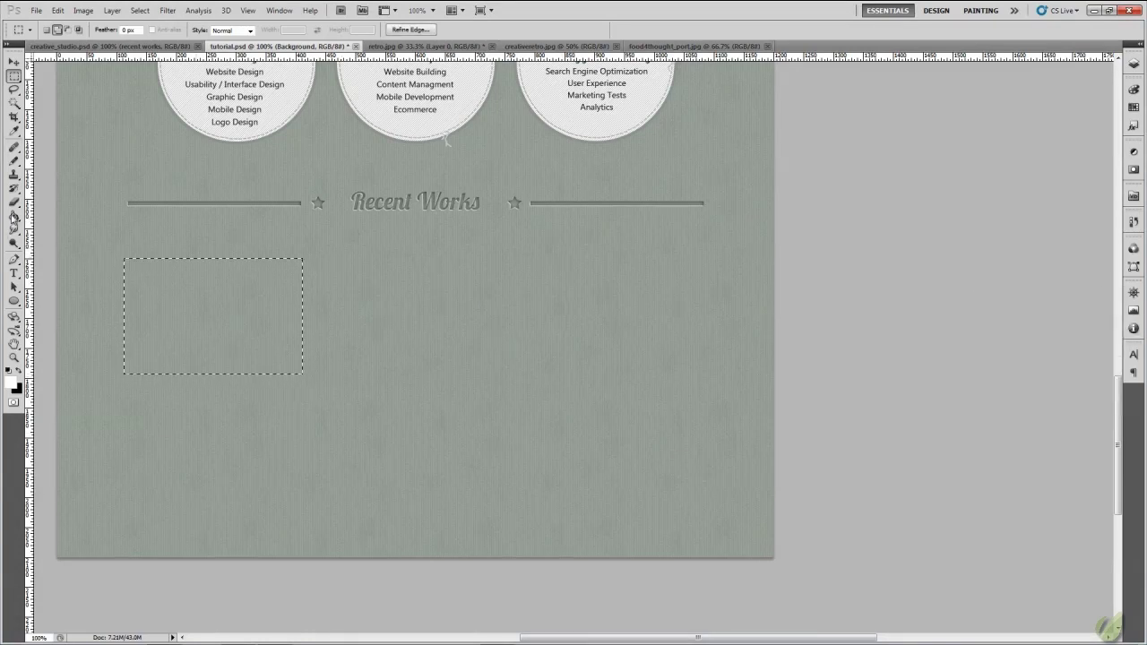
Add a new layer named "bg" above the Background layer and fill the rectangular selection on it with white.
click(14, 216)
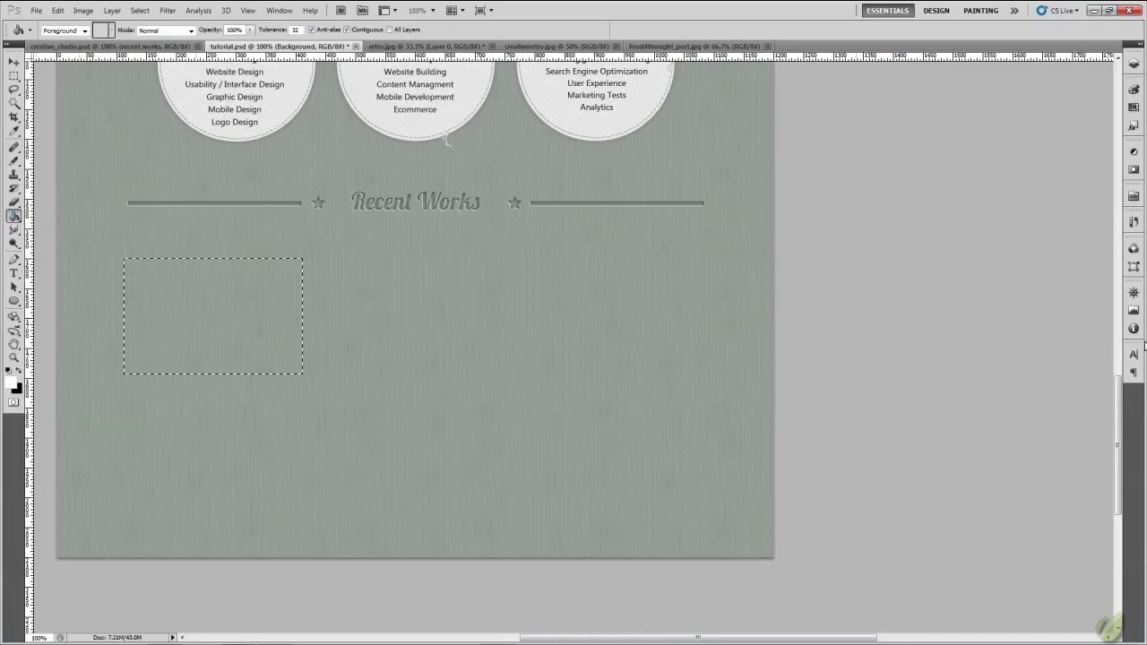
click(1133, 64)
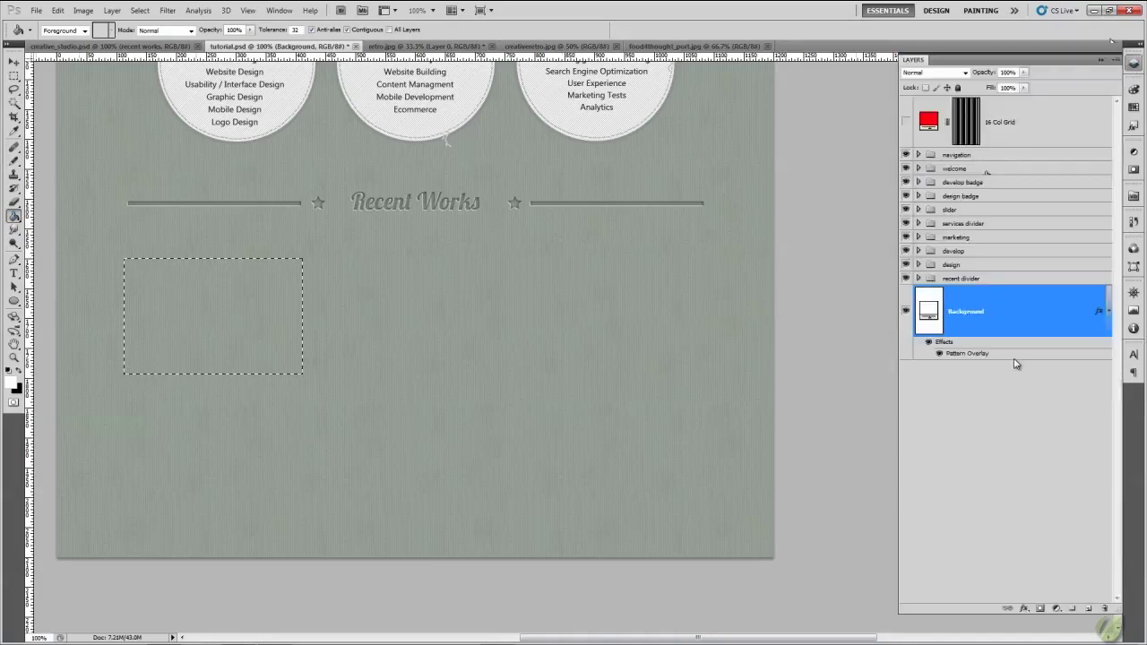
click(1090, 611)
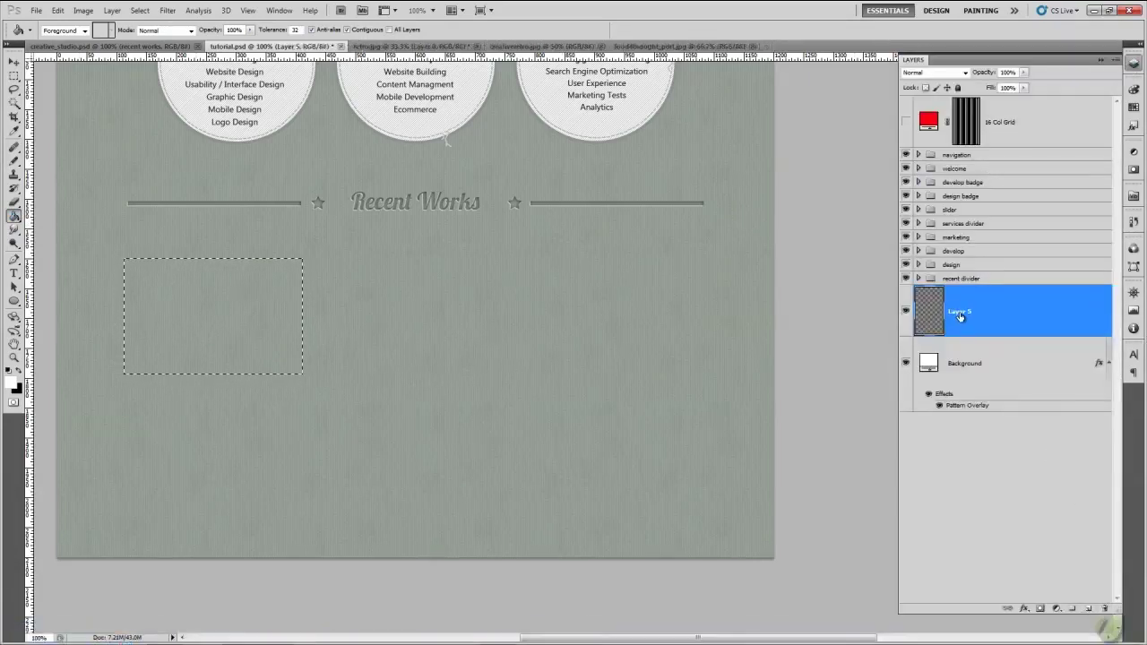
double_click(959, 314)
text(bg)
key(Return)
click(190, 318)
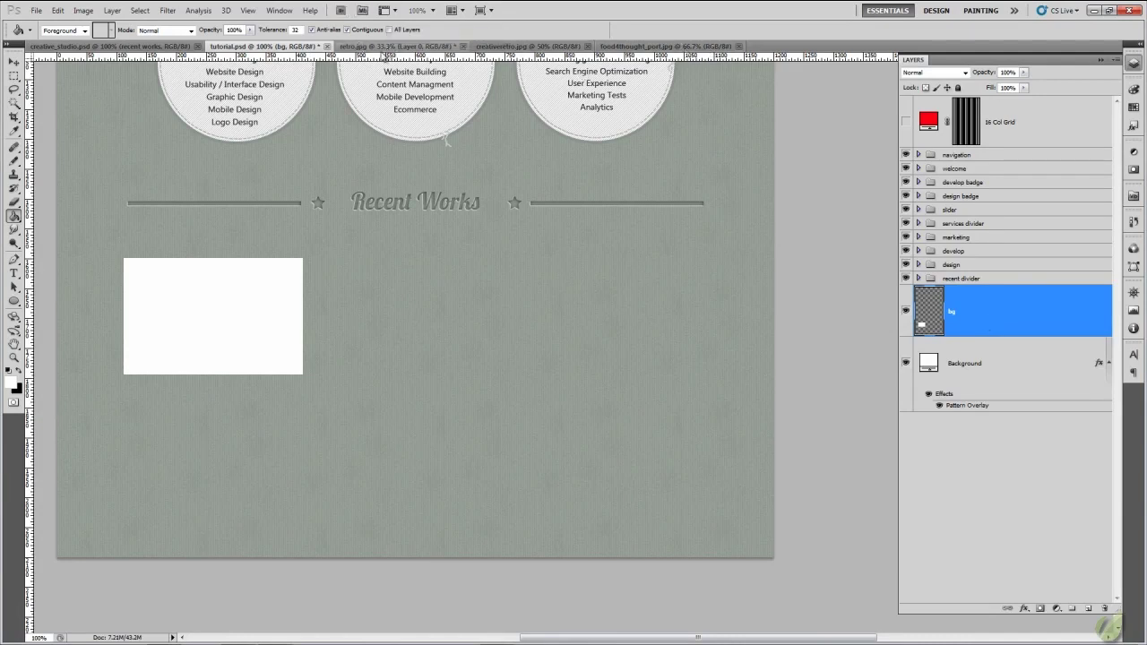
Look through the open portfolio images and, in creativeretro.jpg, marquee-select the full page width from the header down to just above the welcome section's Learn more button.
click(390, 46)
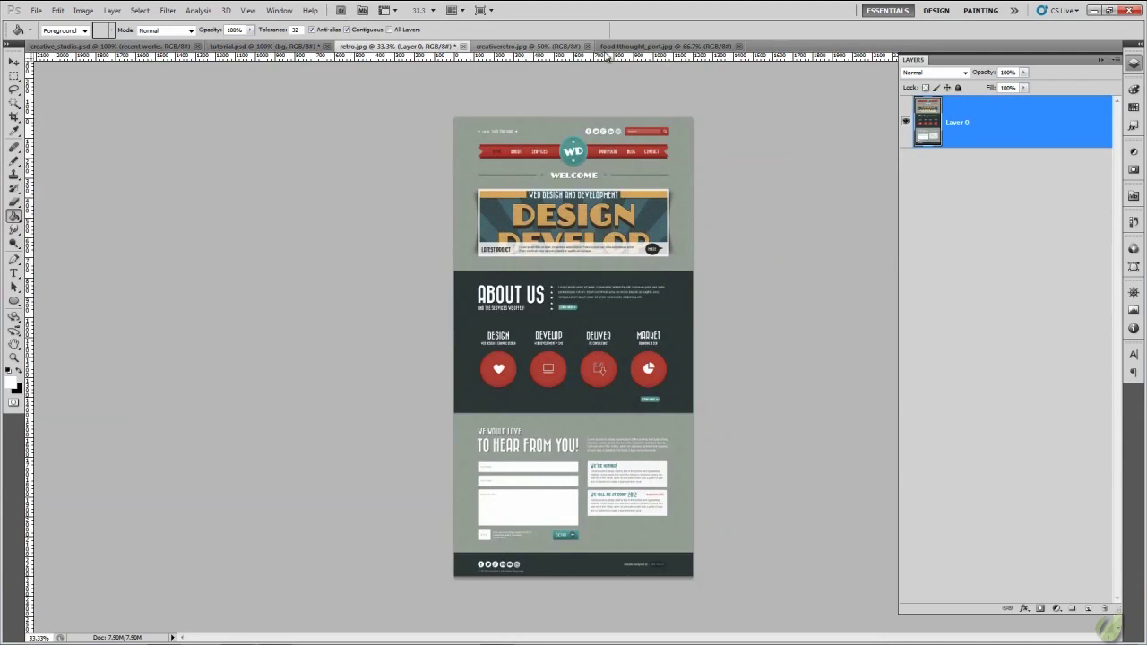
click(529, 46)
click(701, 46)
click(417, 45)
key(ctrl+Tab)
click(413, 47)
click(13, 76)
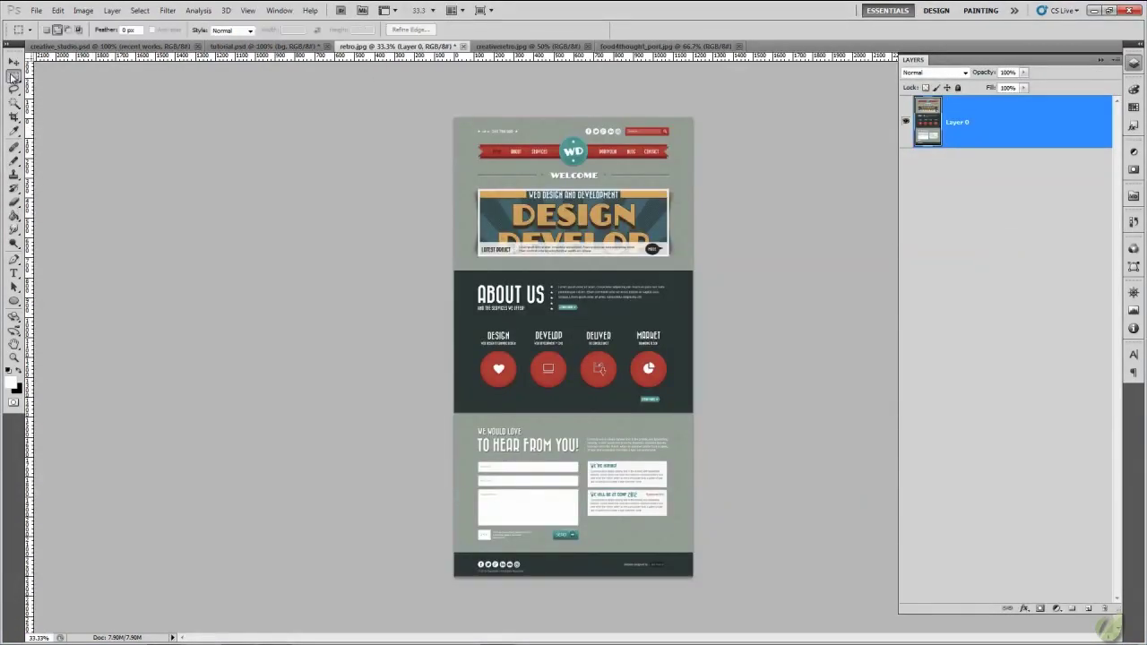
click(574, 46)
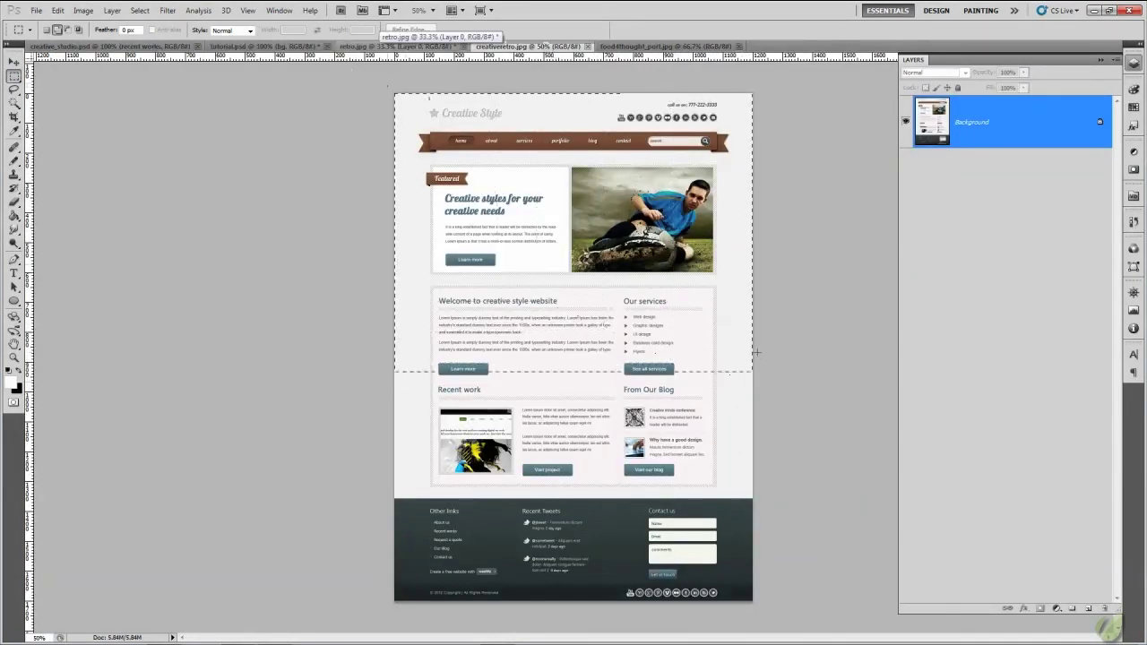
drag(755, 346, 756, 346)
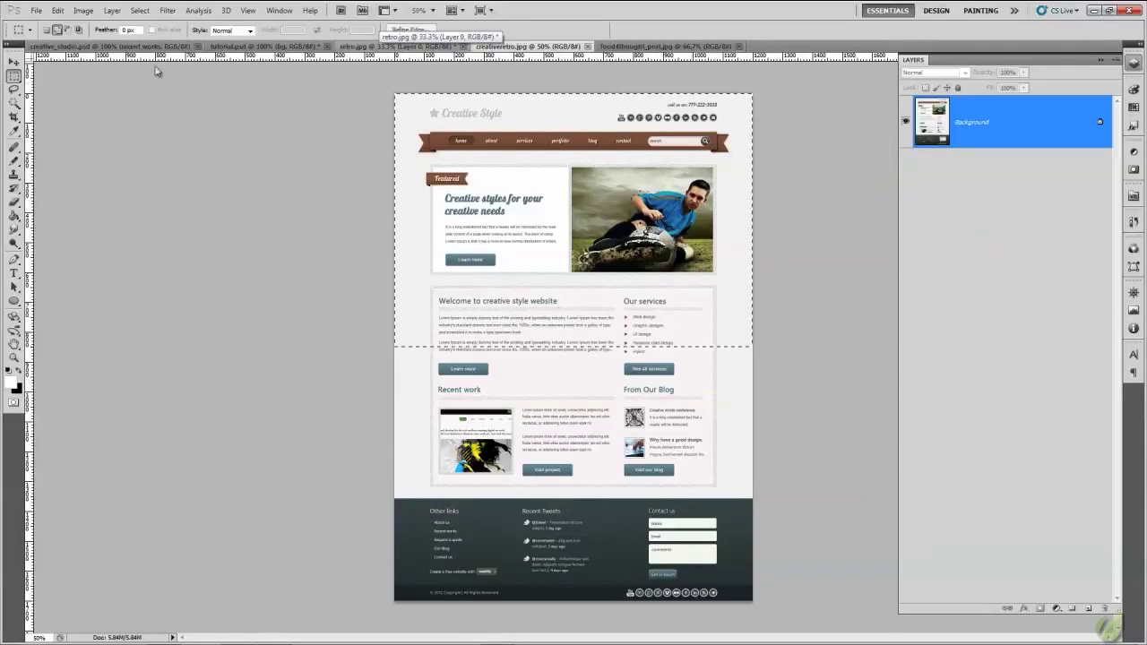
Convert the locked Background of creativeretro.jpg to a regular layer, copy the selected area with Copy Merged, and deselect.
click(57, 10)
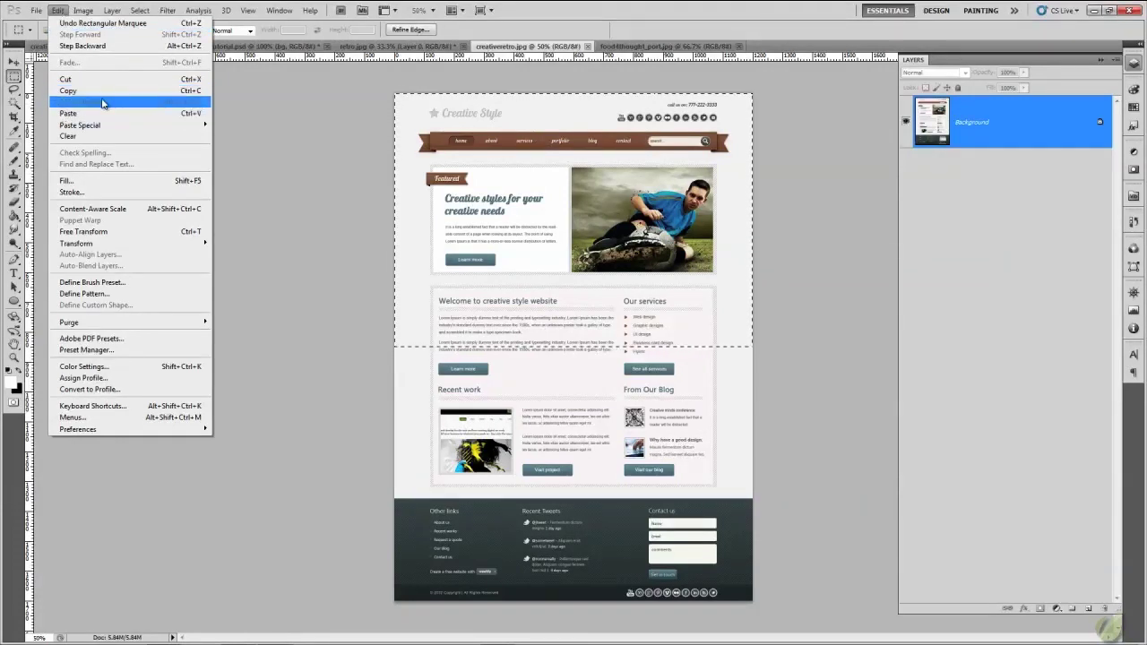
click(310, 150)
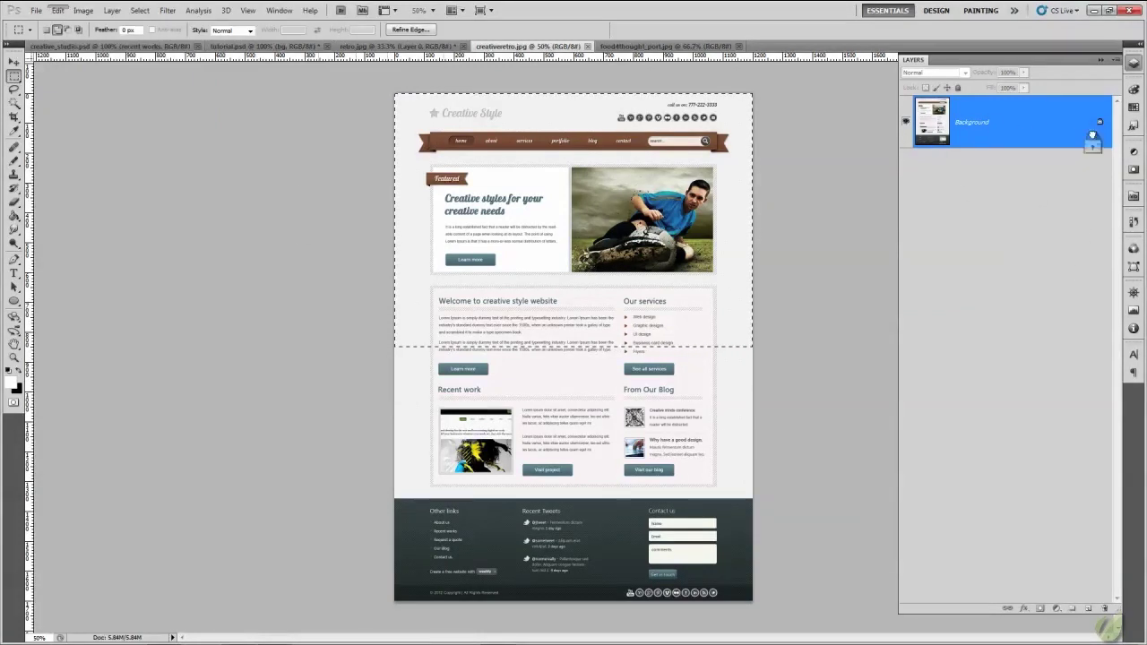
drag(1087, 126, 1102, 599)
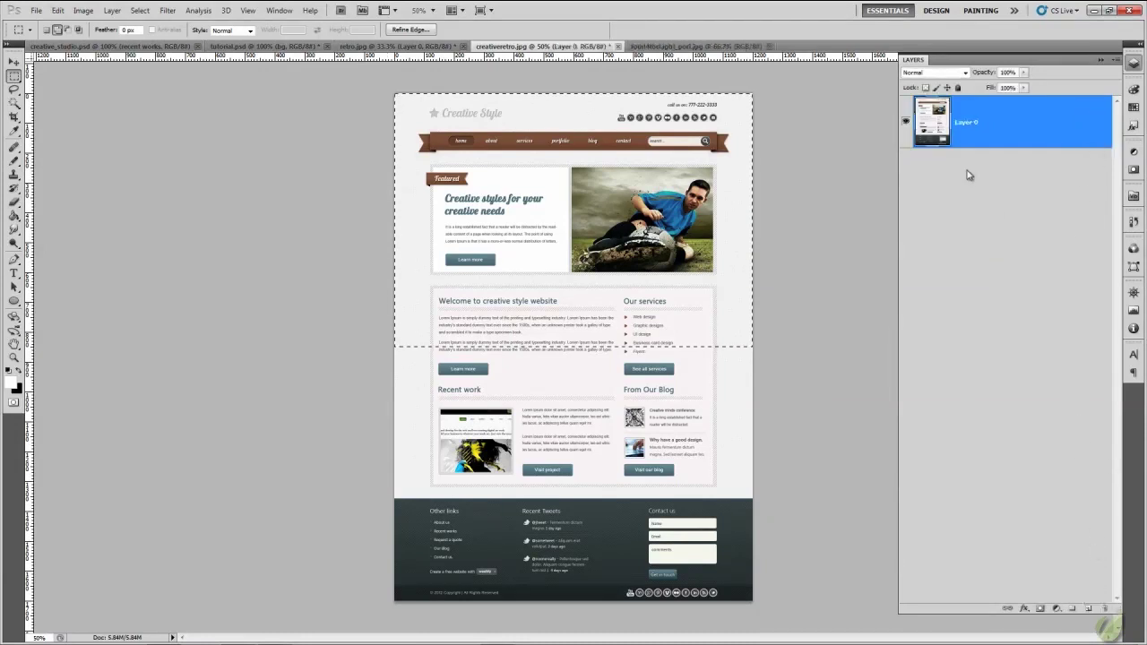
click(57, 10)
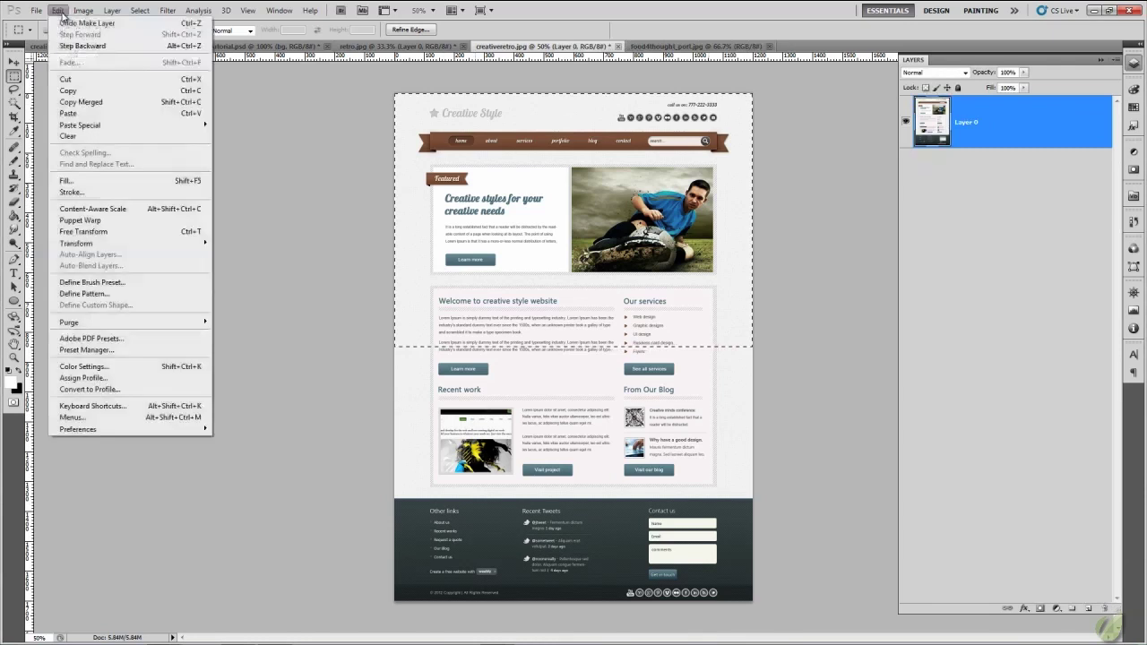
click(83, 102)
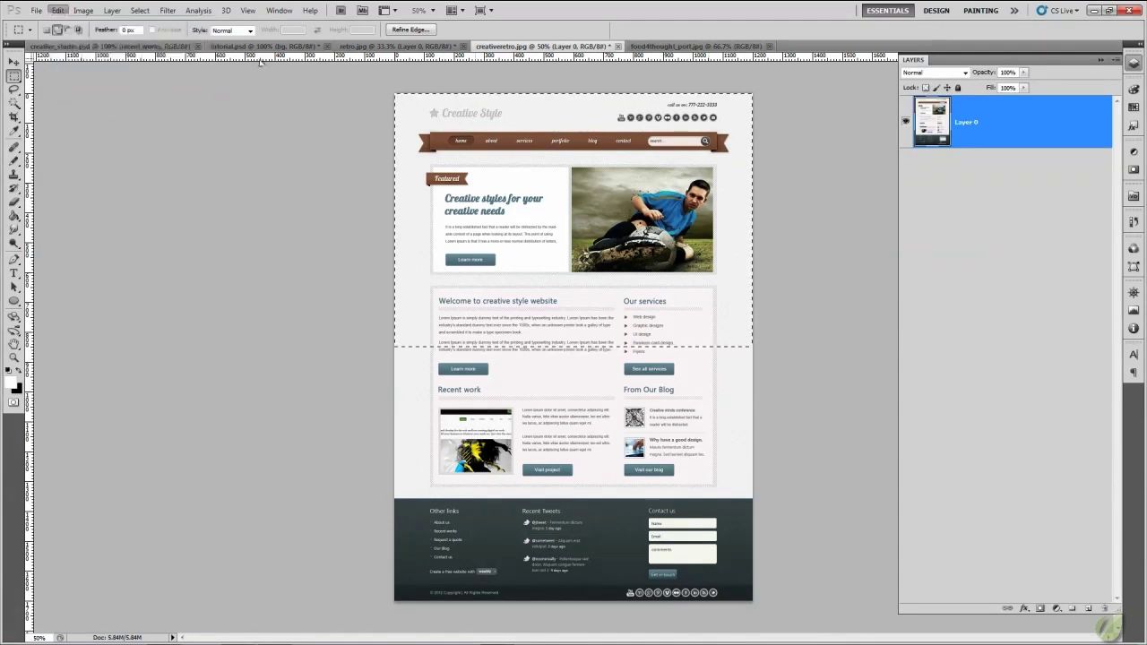
key(ctrl+d)
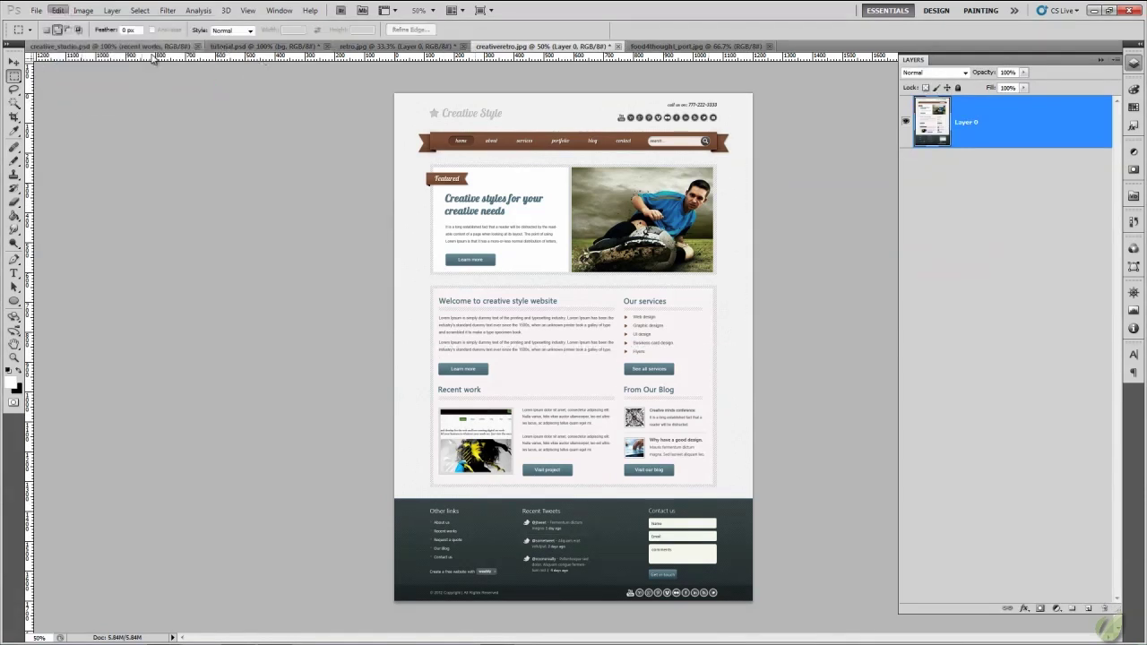
Return to tutorial.psd and contract the selection around the white rectangle by 5 pixels.
key(ctrl+Tab)
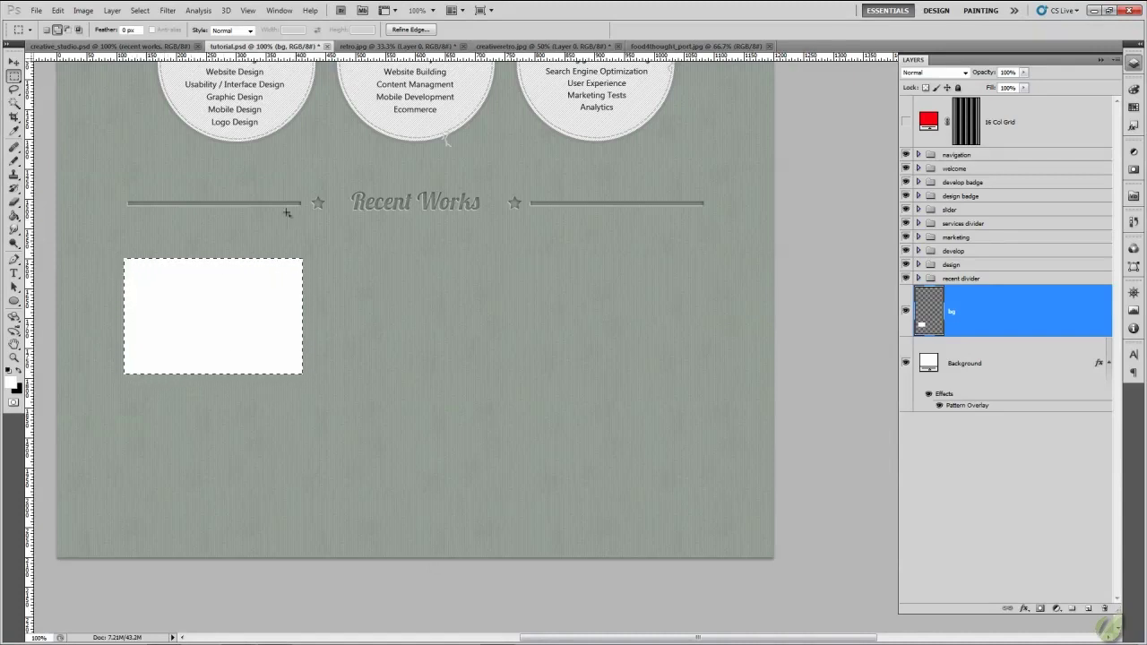
click(141, 10)
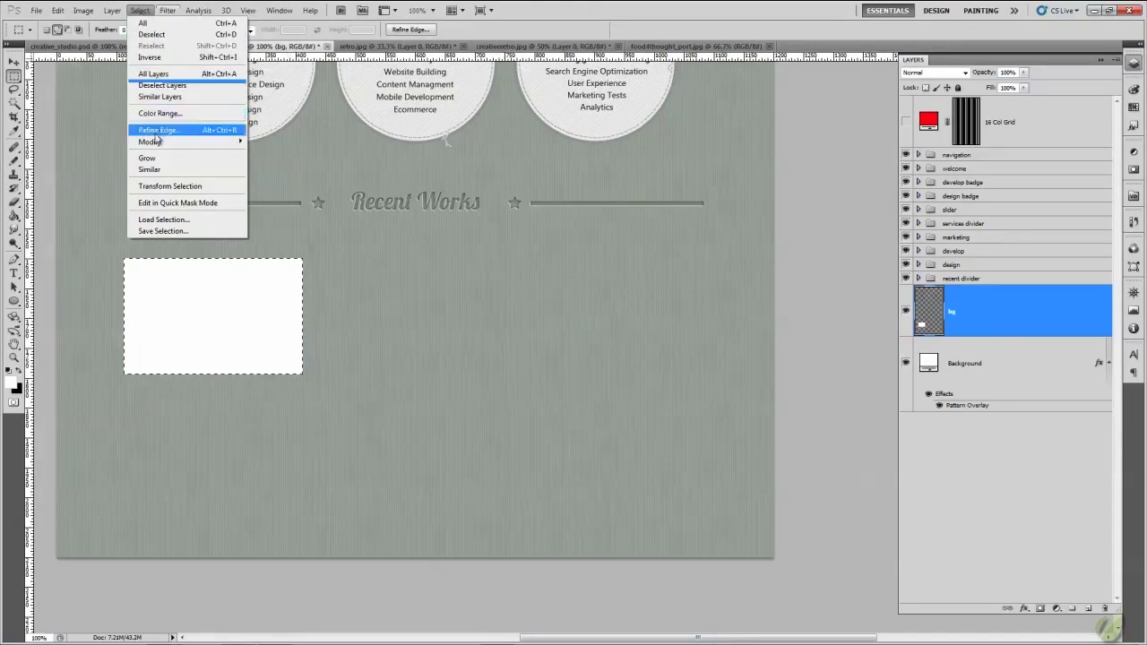
mouse_move(155, 146)
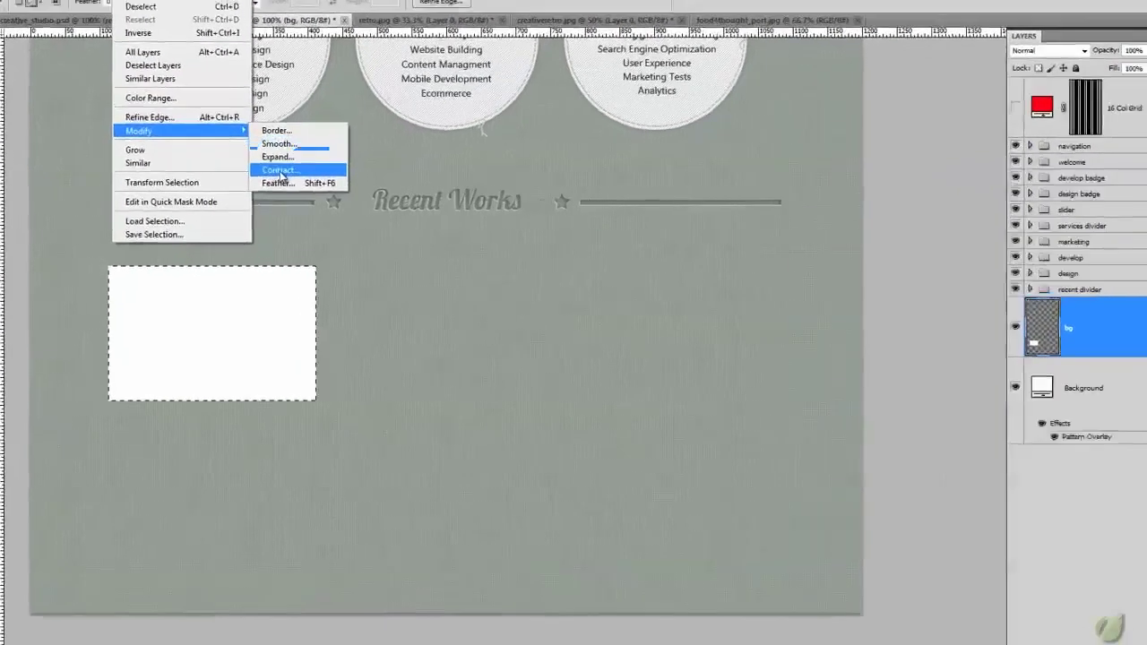
click(271, 175)
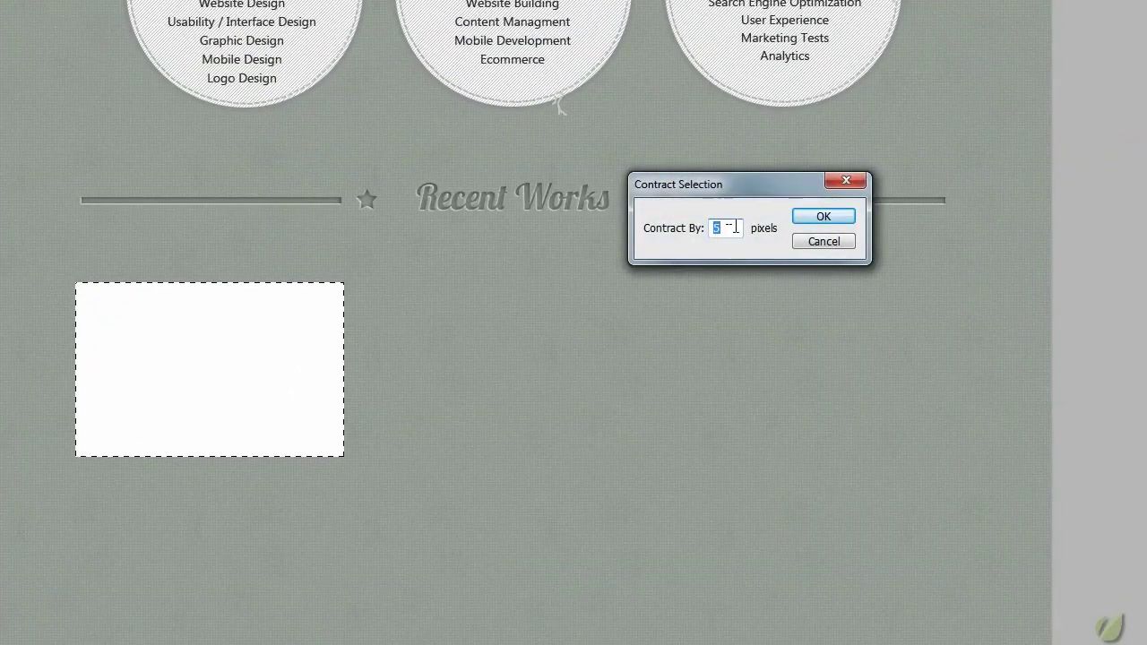
drag(740, 206, 513, 326)
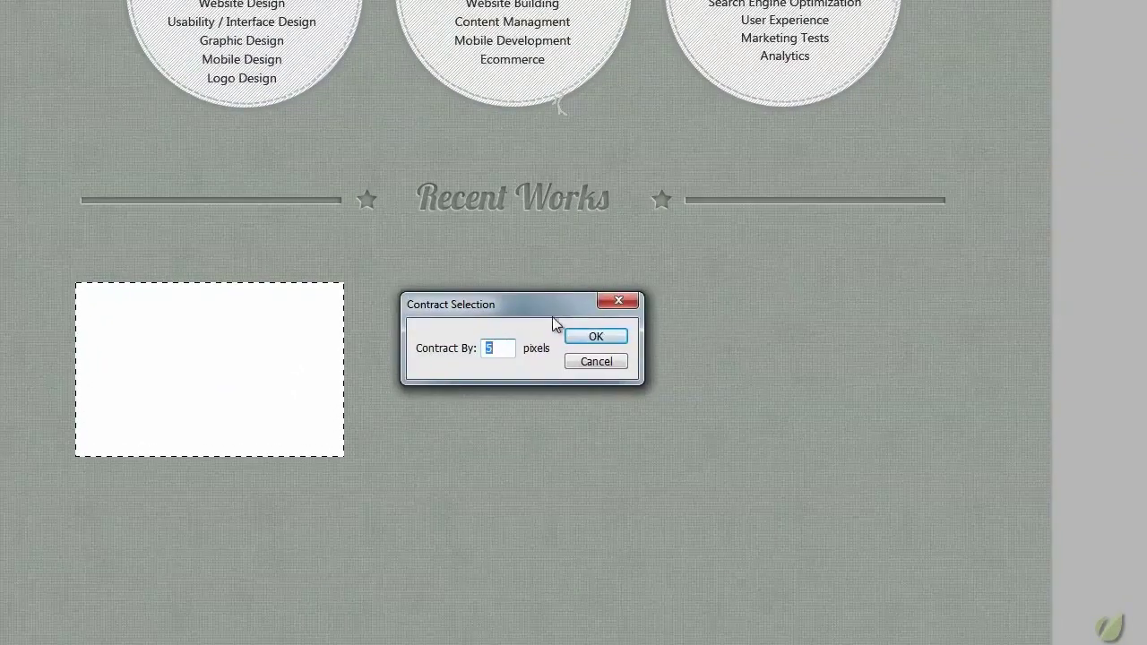
click(606, 338)
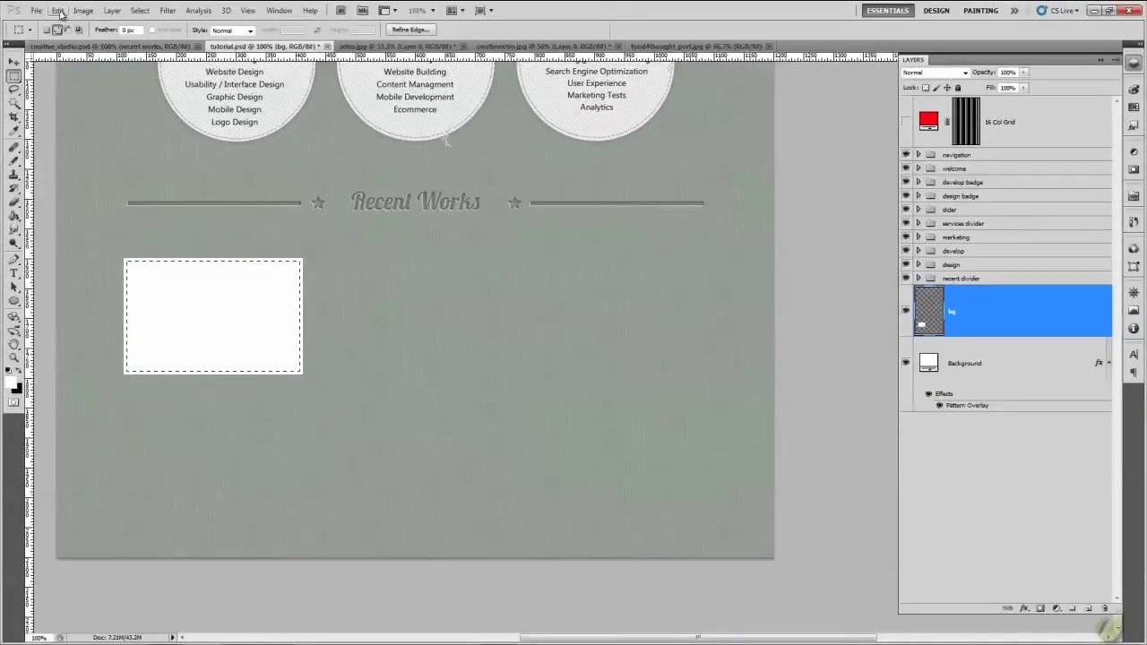
Paste the copied page image into the contracted selection so it is masked inside the white frame.
click(57, 10)
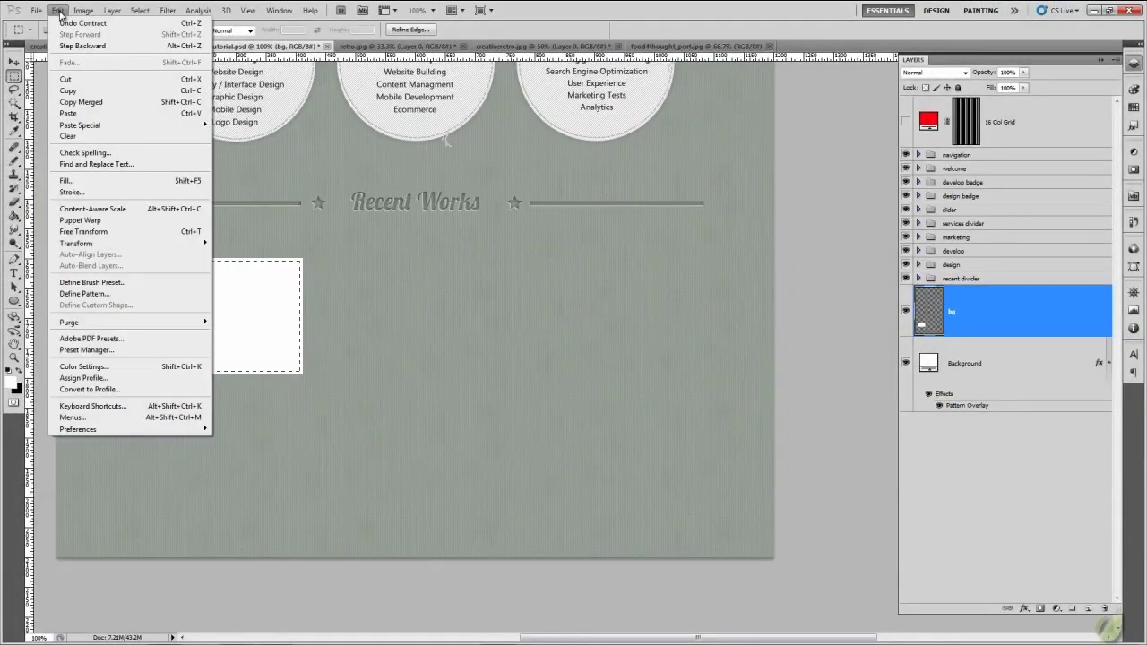
mouse_move(77, 126)
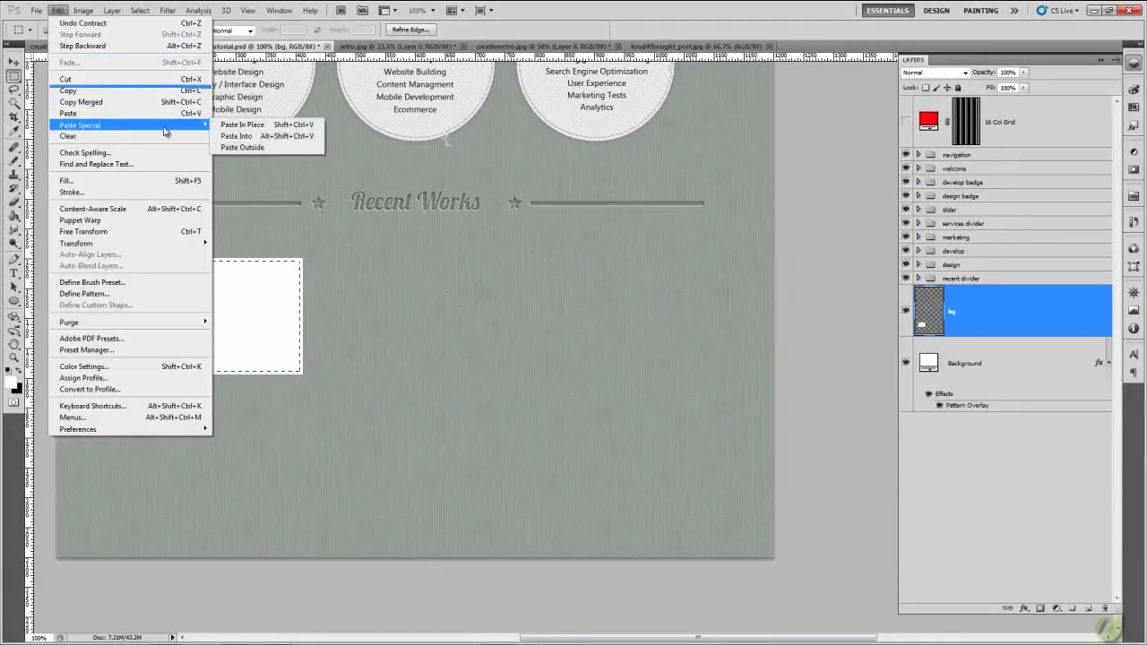
click(235, 136)
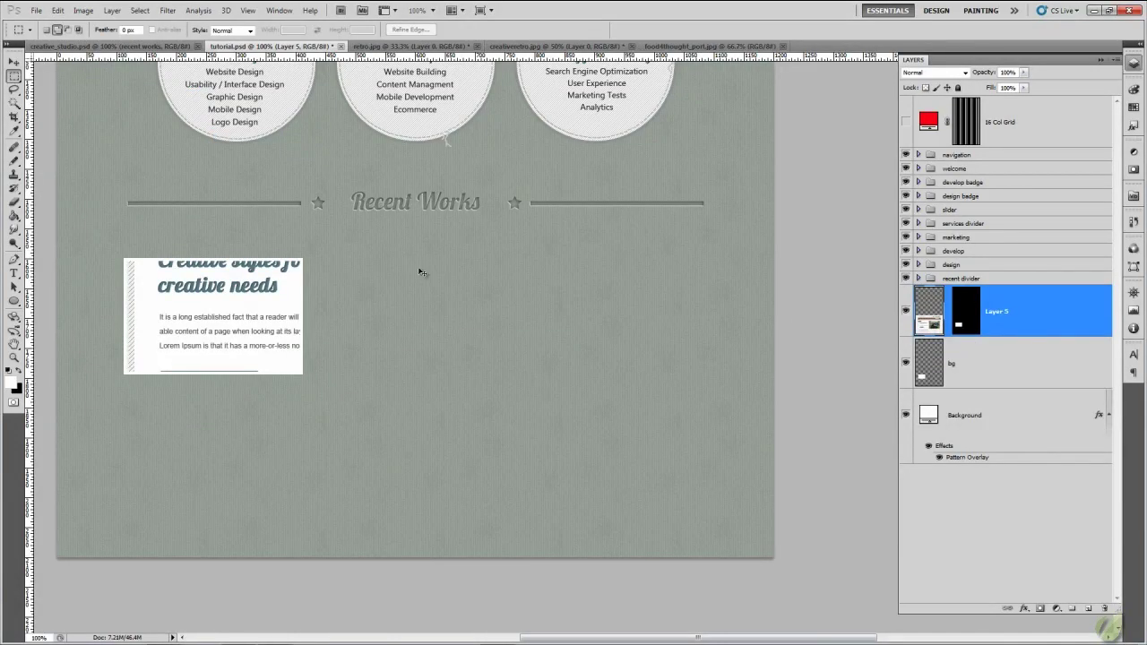
Scale the pasted page image proportionally to about 28% and position it so its header and featured area fill the frame.
key(ctrl+t)
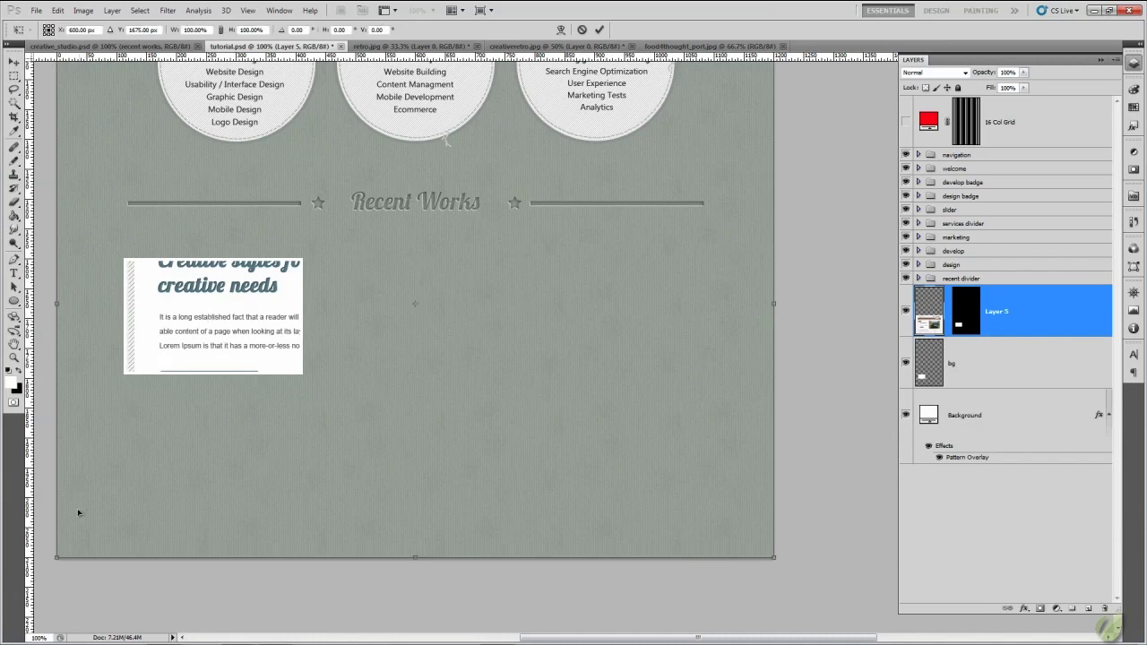
drag(62, 551, 230, 289)
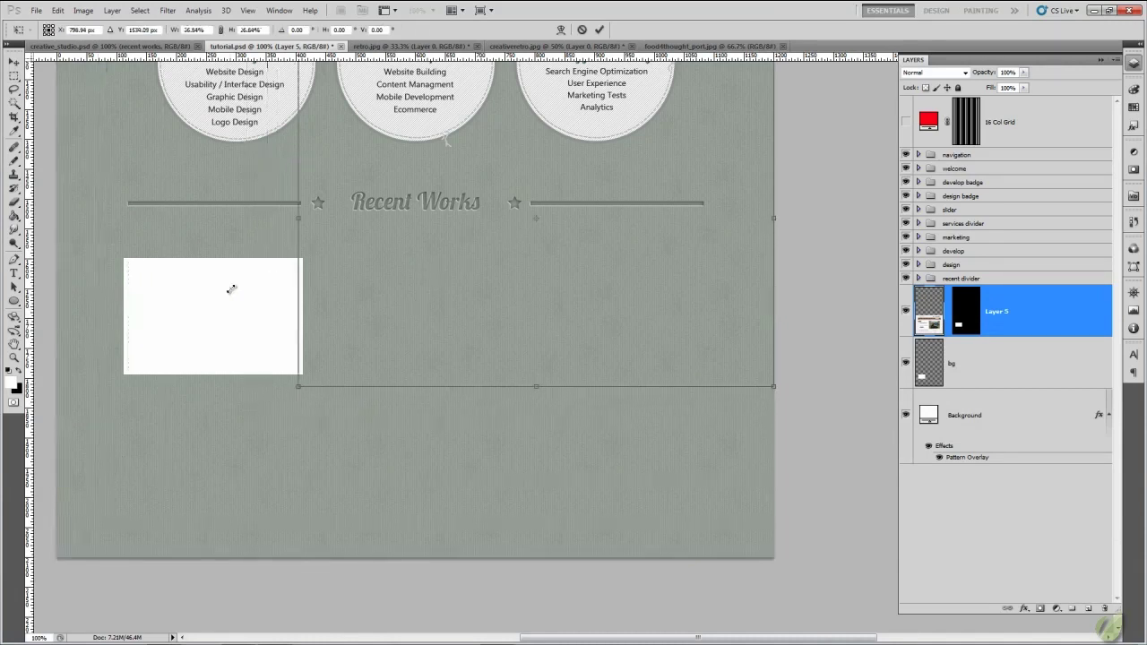
drag(463, 274, 299, 409)
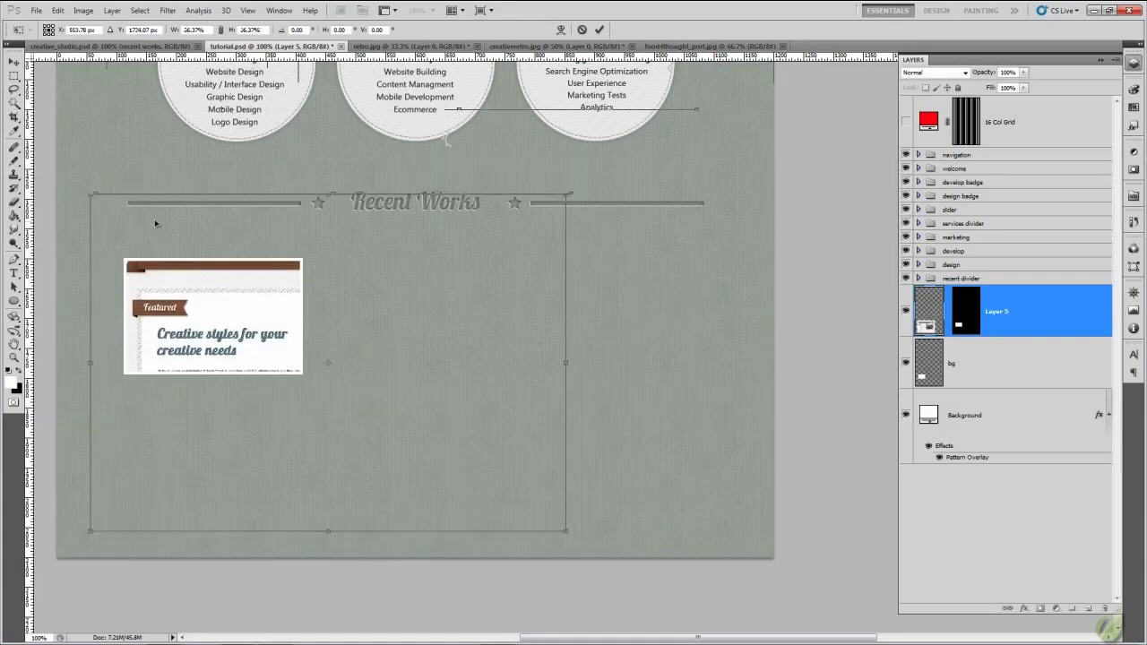
drag(92, 195, 175, 293)
drag(88, 226, 158, 281)
drag(195, 320, 153, 295)
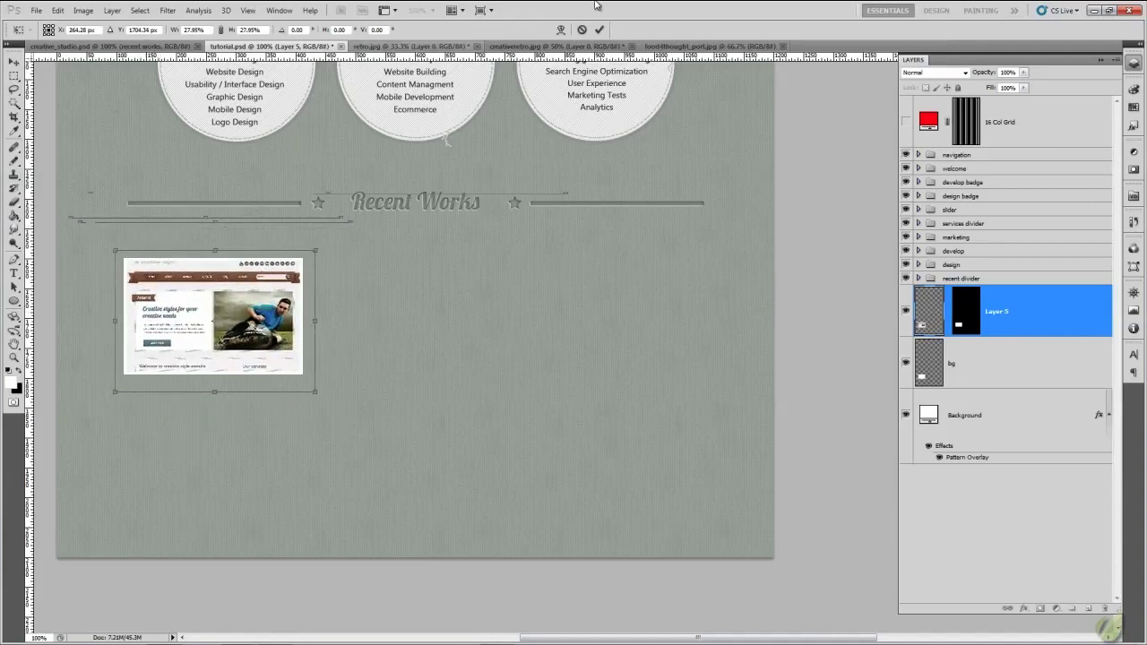
click(600, 30)
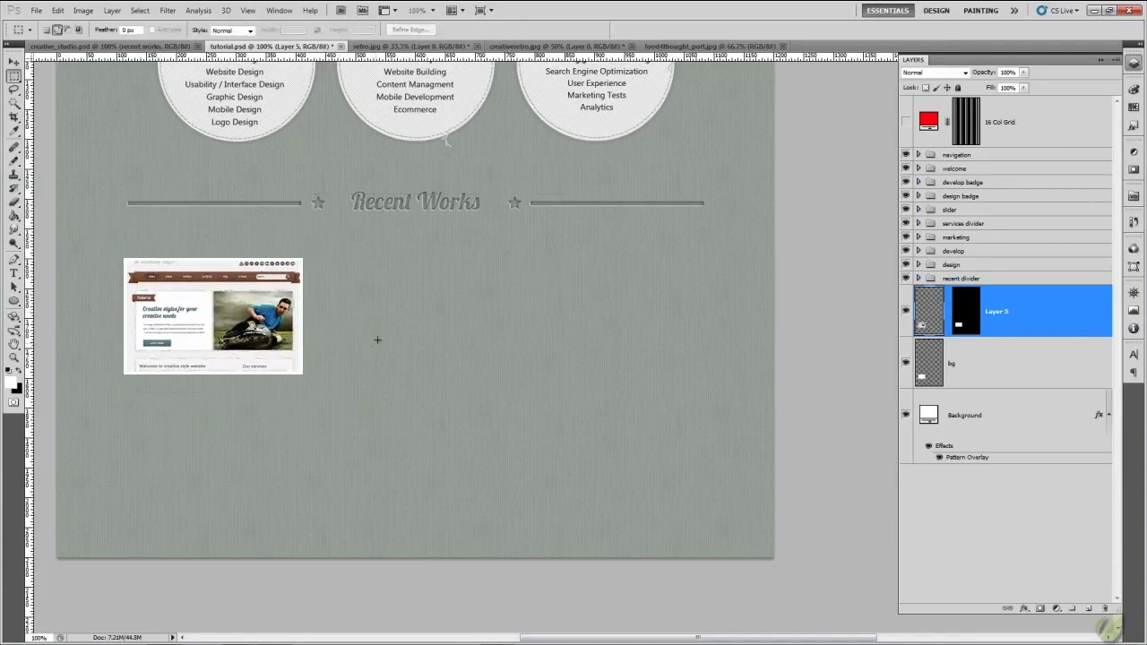
Compare with the thumbnails in the creative_studio.psd reference and duplicate the bg layer in tutorial.psd.
click(938, 371)
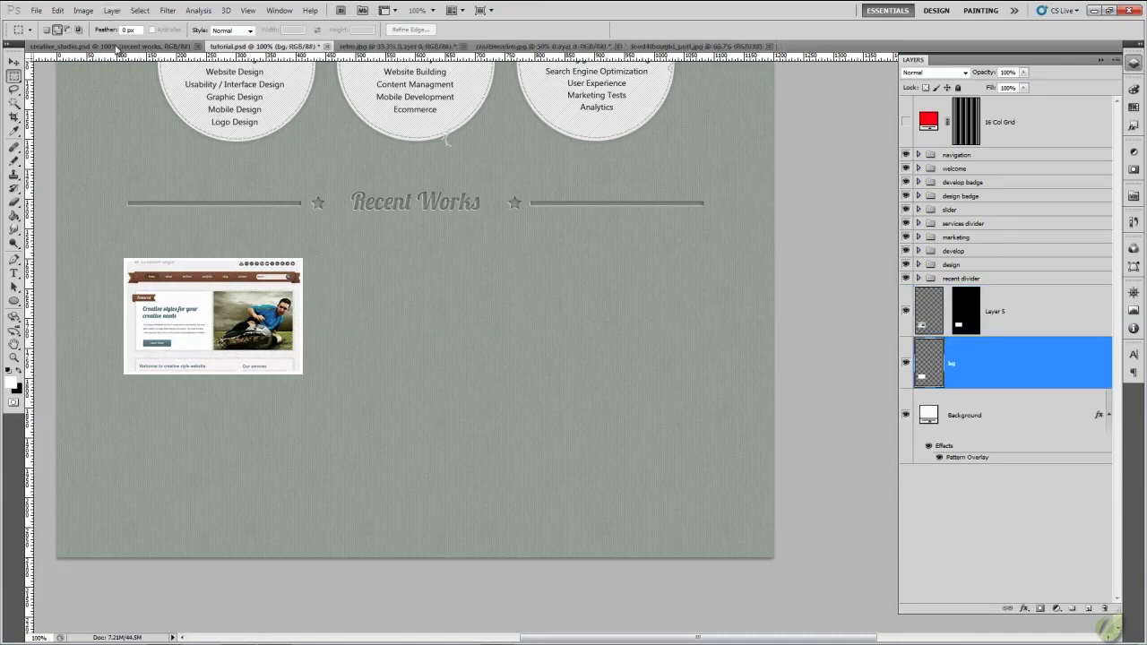
click(116, 46)
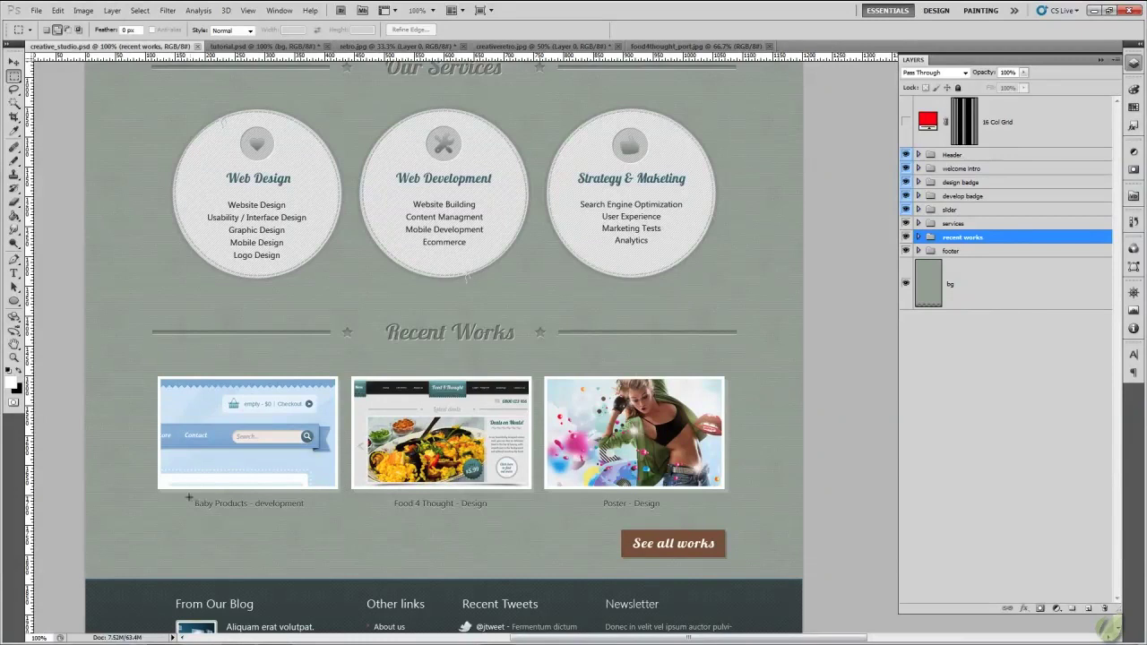
click(267, 46)
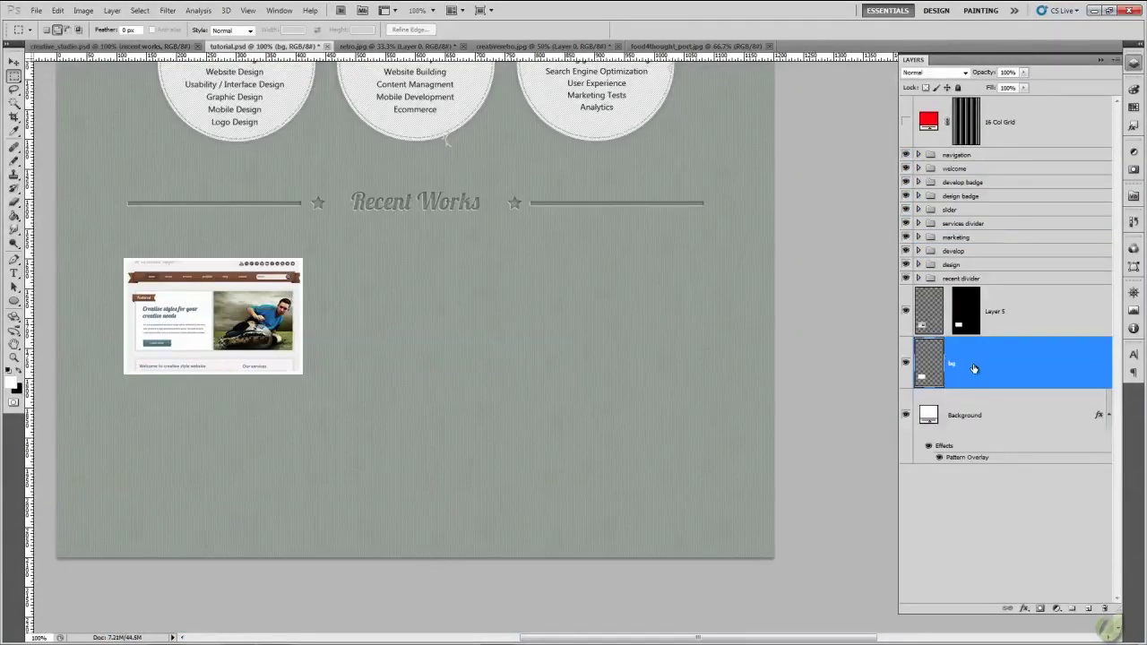
drag(1025, 374, 1091, 608)
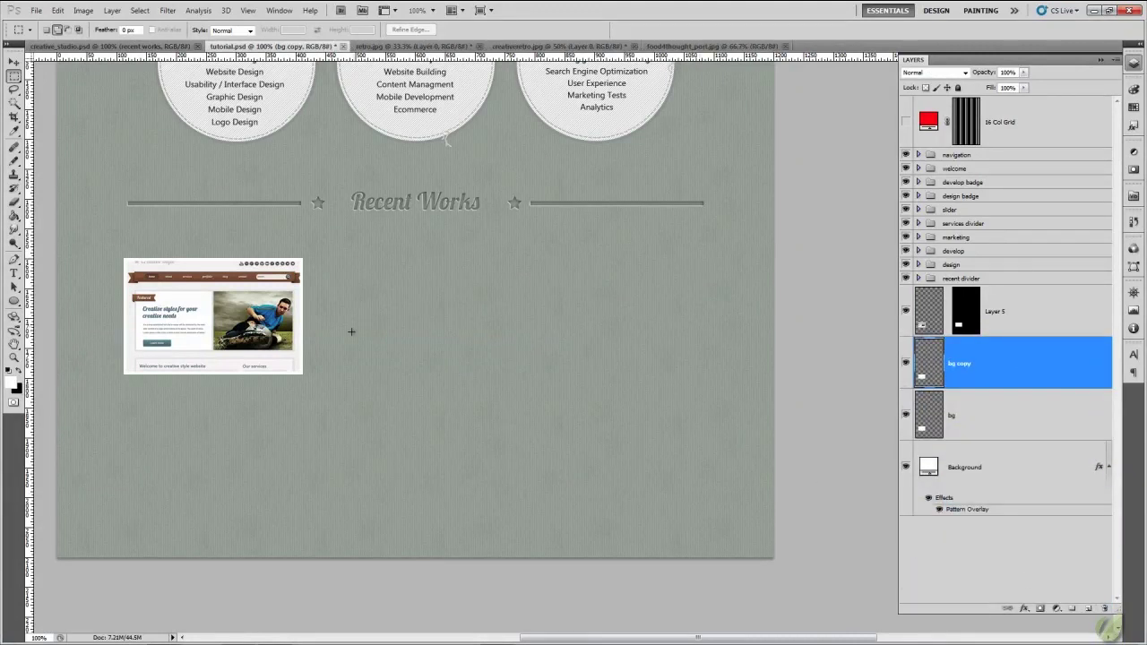
Nudge the bg copy layer a few pixels down and to the right of the original white frame.
key(v)
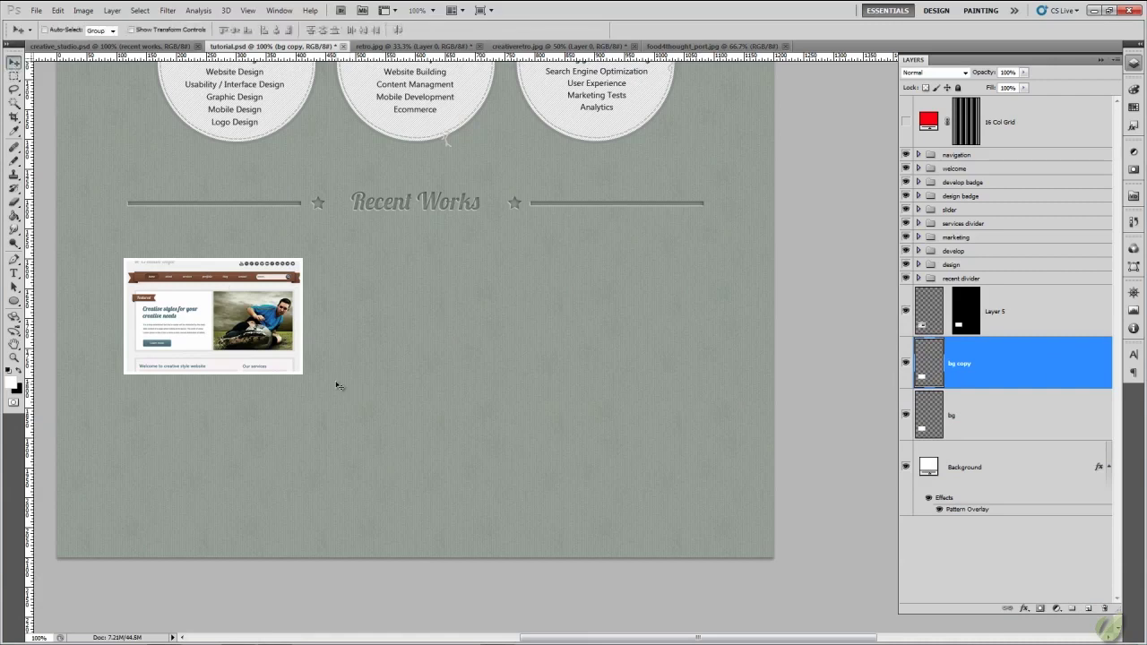
key(Down)
key(Down)
key(Down)
key(Down)
key(Down)
key(Down)
key(Down)
key(Right)
key(Right)
key(Right)
key(Right)
key(Right)
key(Right)
key(Right)
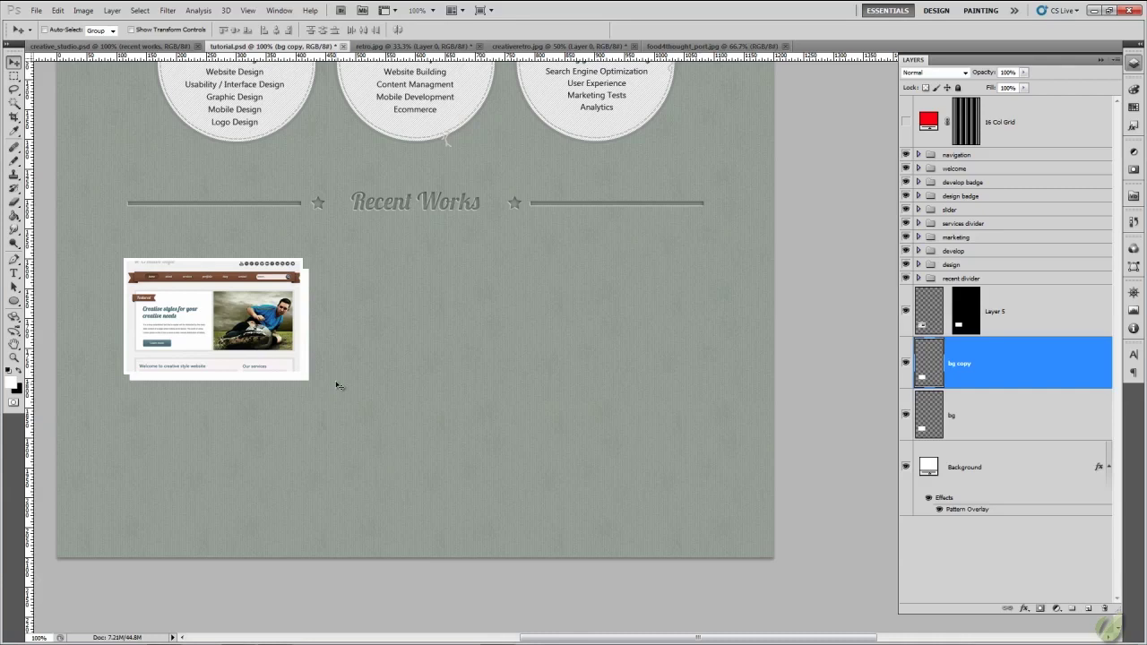
key(Up)
key(Up)
key(Left)
key(Left)
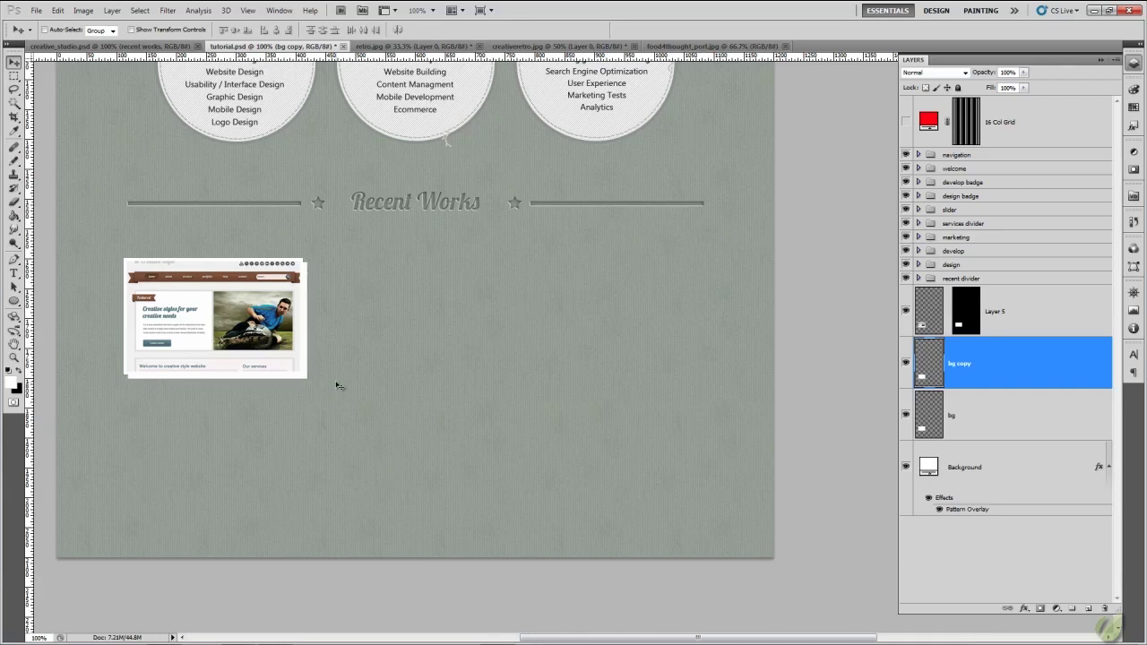
Fine-tune the offset of the bg copy layer and lower its opacity to 17%.
key(Up)
key(Up)
key(Right)
click(1023, 72)
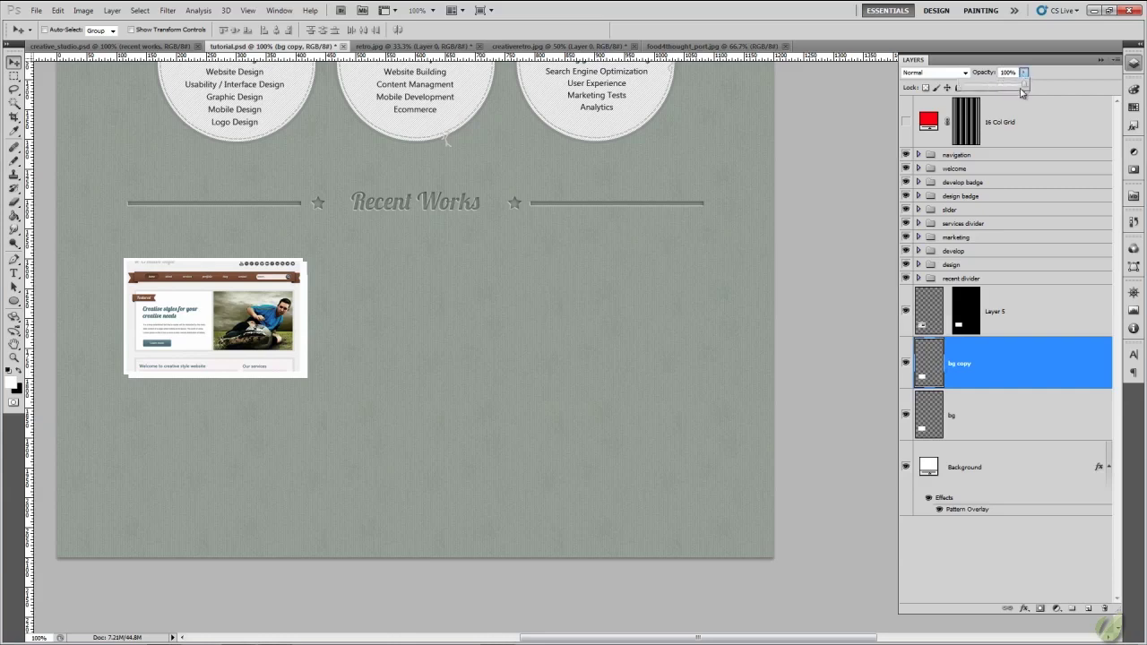
drag(1025, 87, 974, 87)
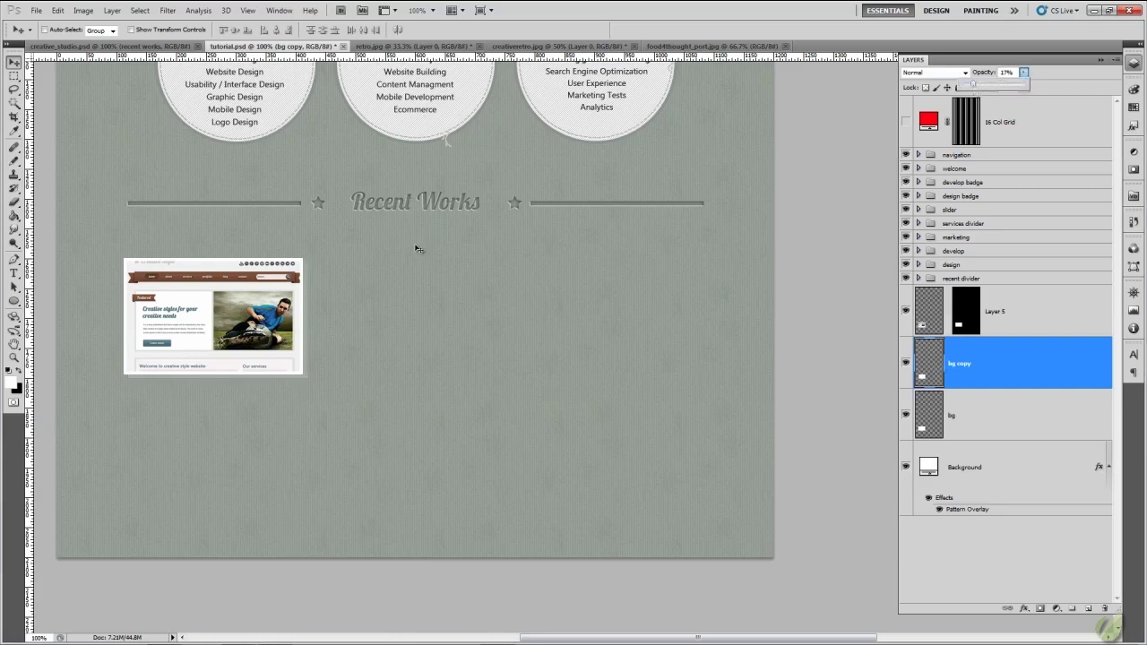
click(190, 247)
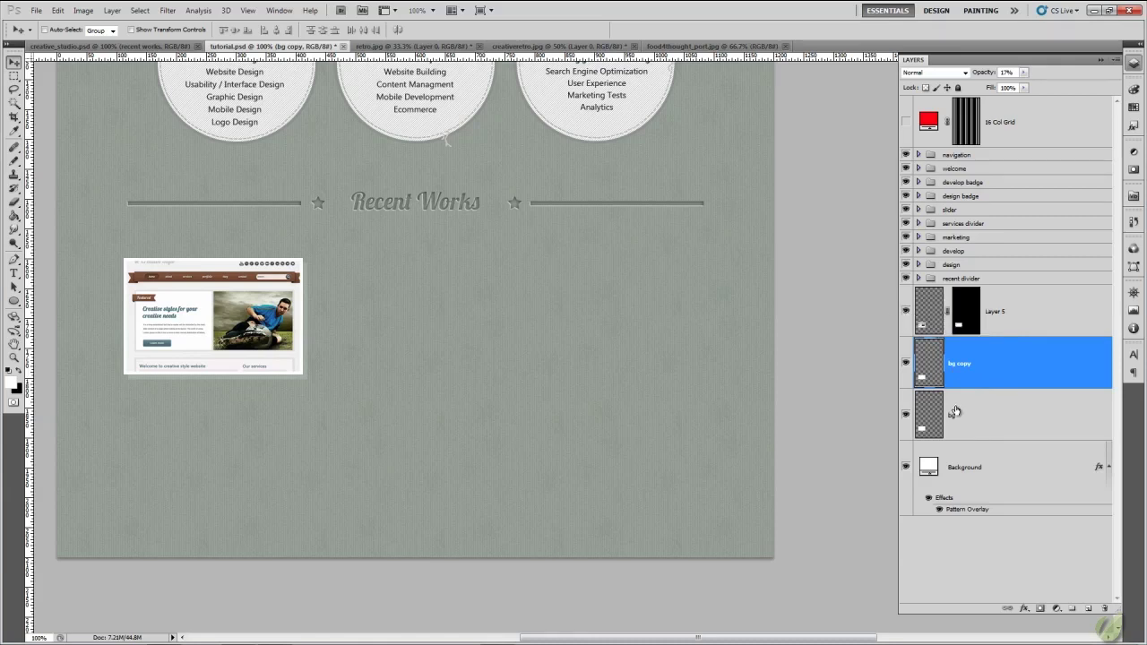
Rename the masked image layer as img and the bg copy layer as border.
double_click(996, 312)
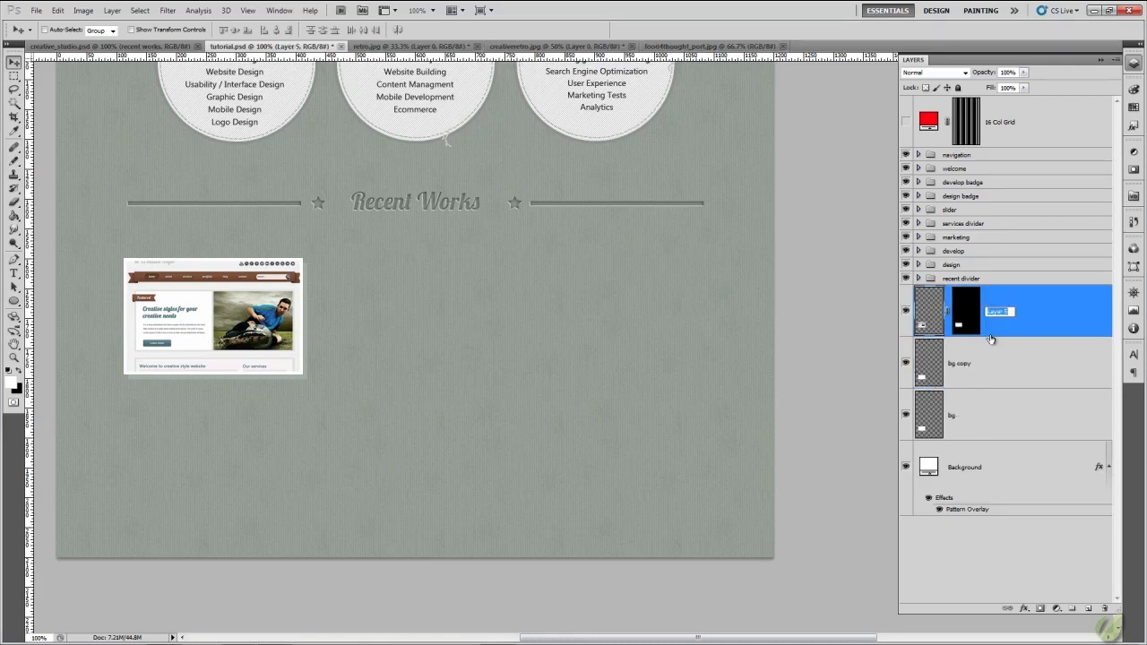
key(Return)
click(977, 384)
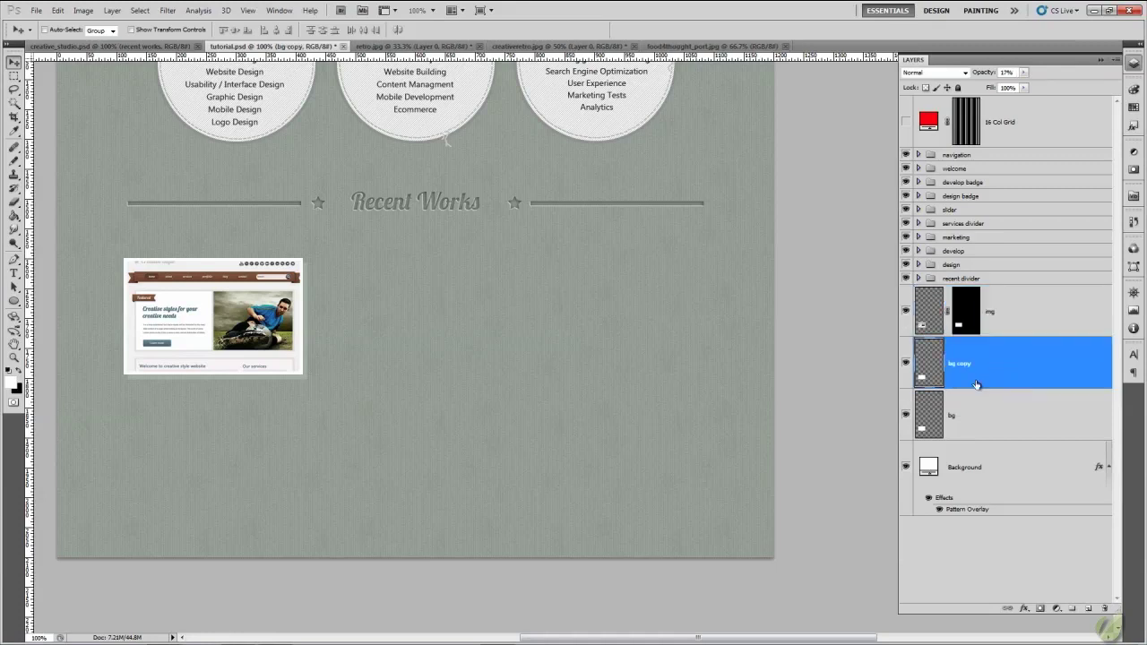
double_click(960, 364)
text(border)
key(Return)
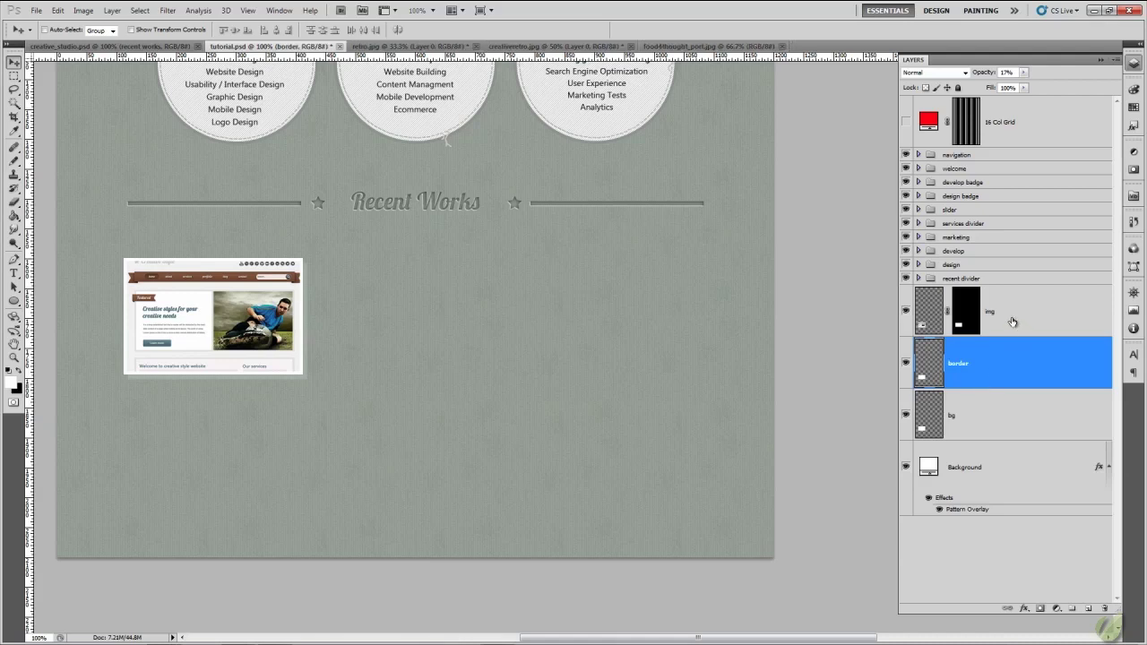
Duplicate the border and bg layers into two more frames along the row, and nudge the third frame left against the column guides.
shift+click(983, 421)
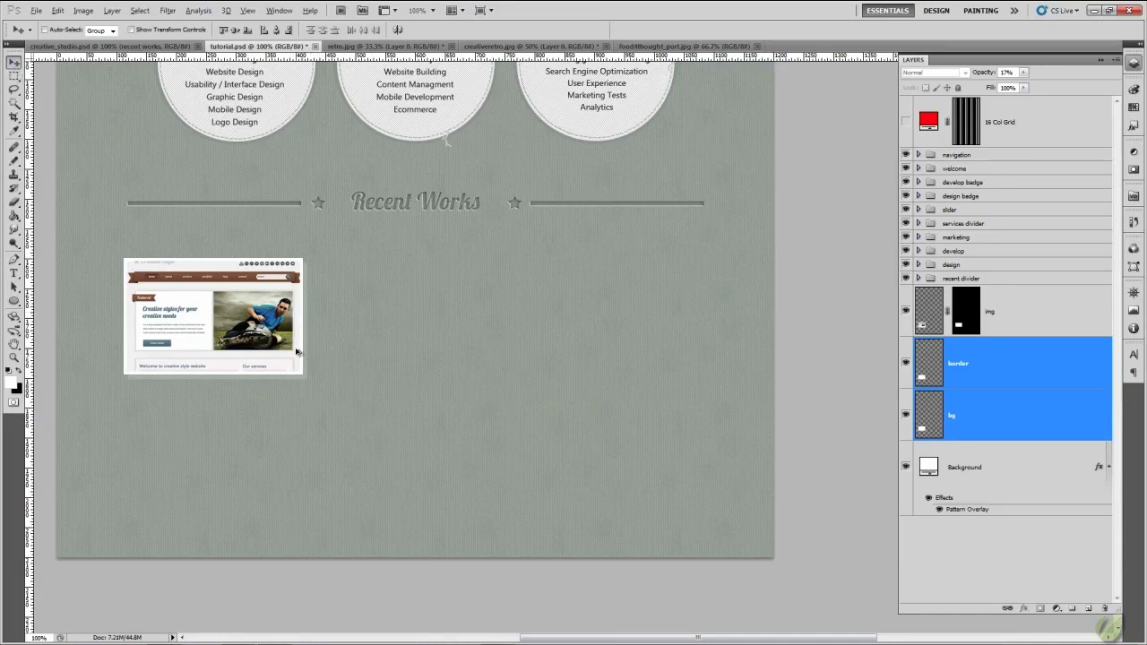
drag(297, 351, 683, 343)
key(ctrl+semicolon)
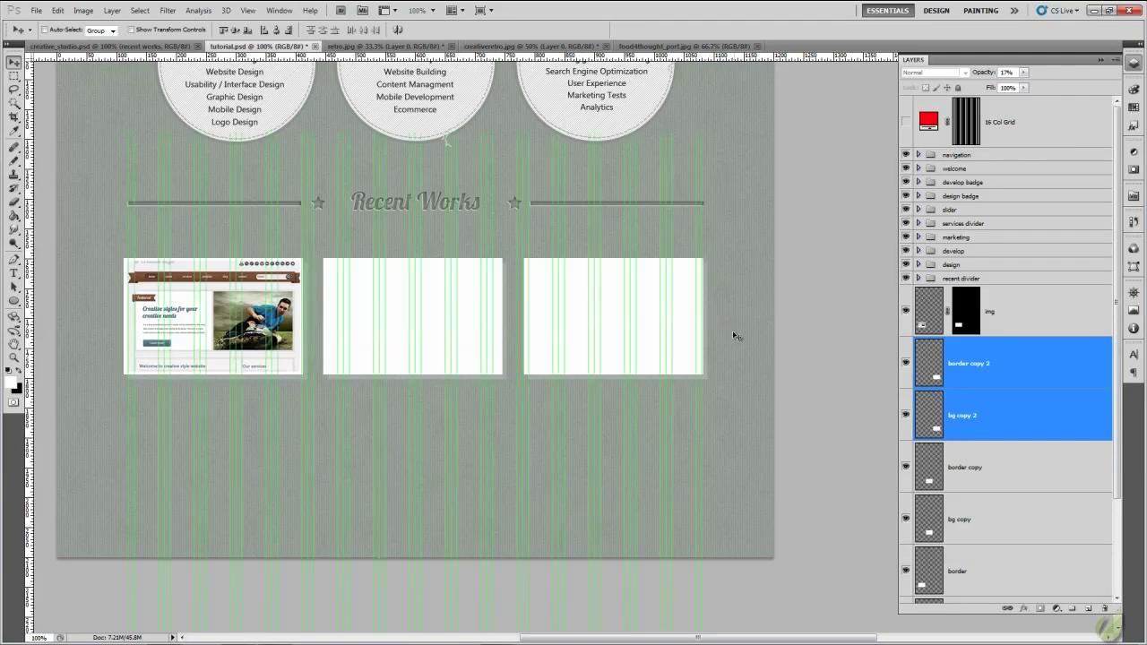
key(Left)
key(Left)
key(Left)
key(Left)
key(Left)
key(Left)
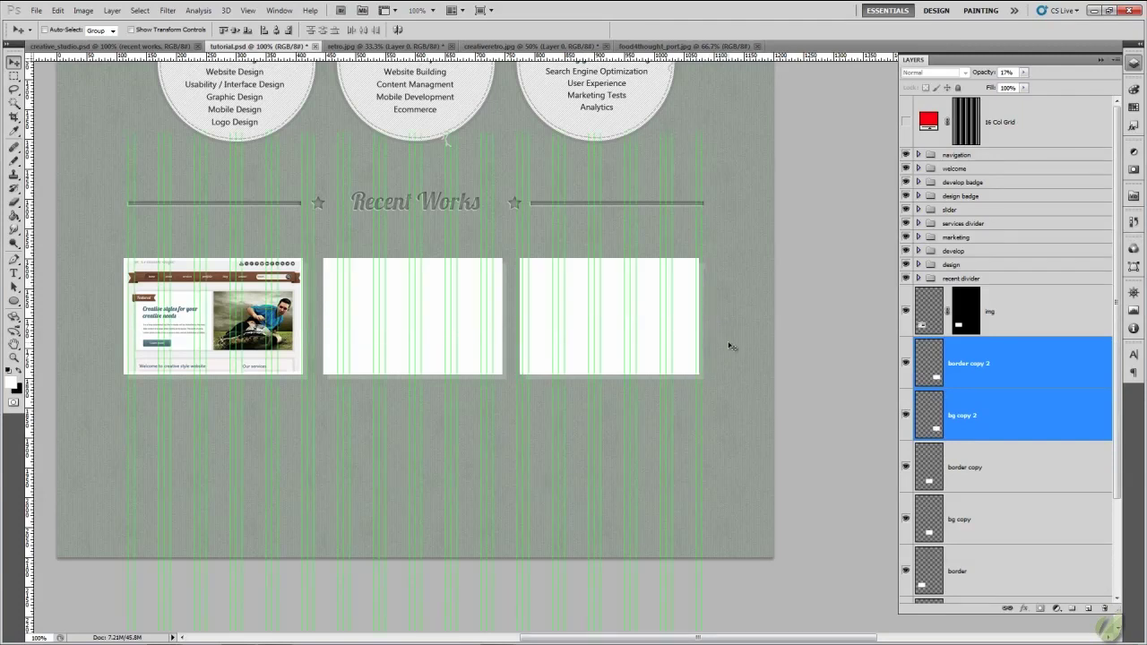
key(Left)
Move the img layer directly above the border layer and group it with border and bg.
click(1045, 364)
scroll(1004, 421, down, 2)
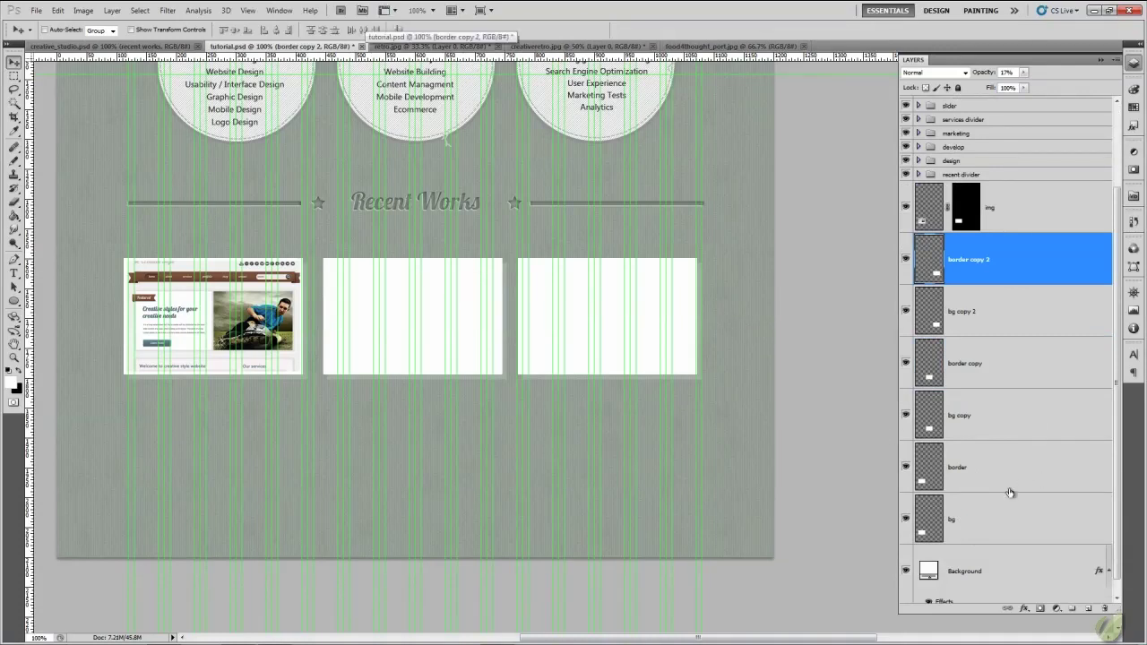
click(978, 530)
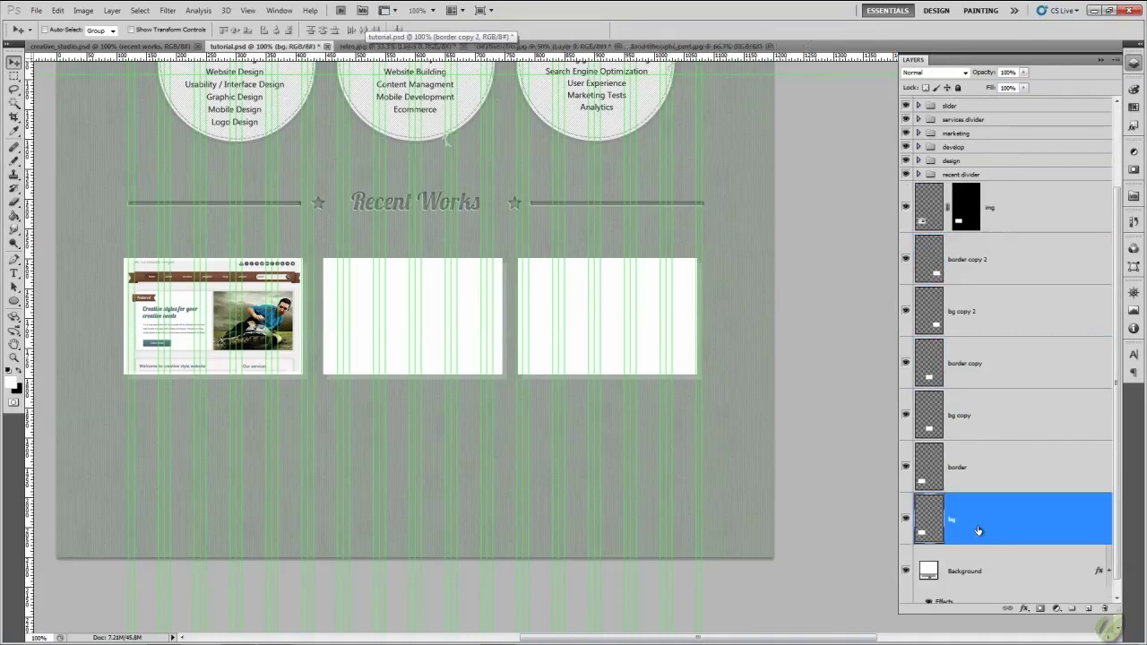
click(1040, 191)
drag(1033, 221, 1018, 450)
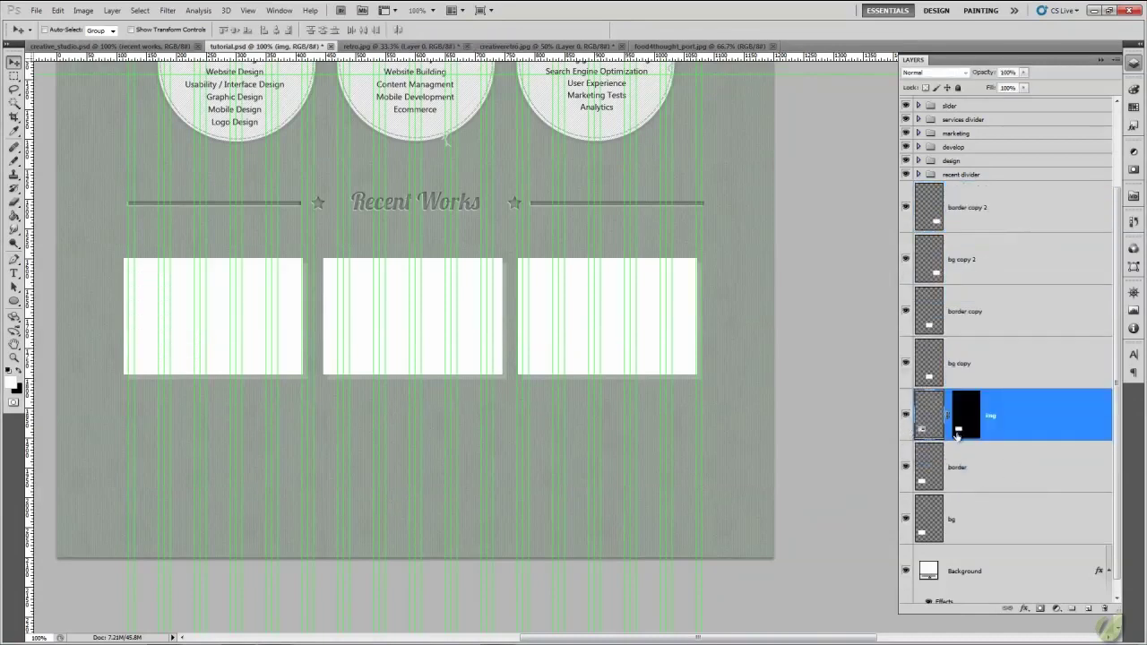
shift+click(992, 519)
key(ctrl+g)
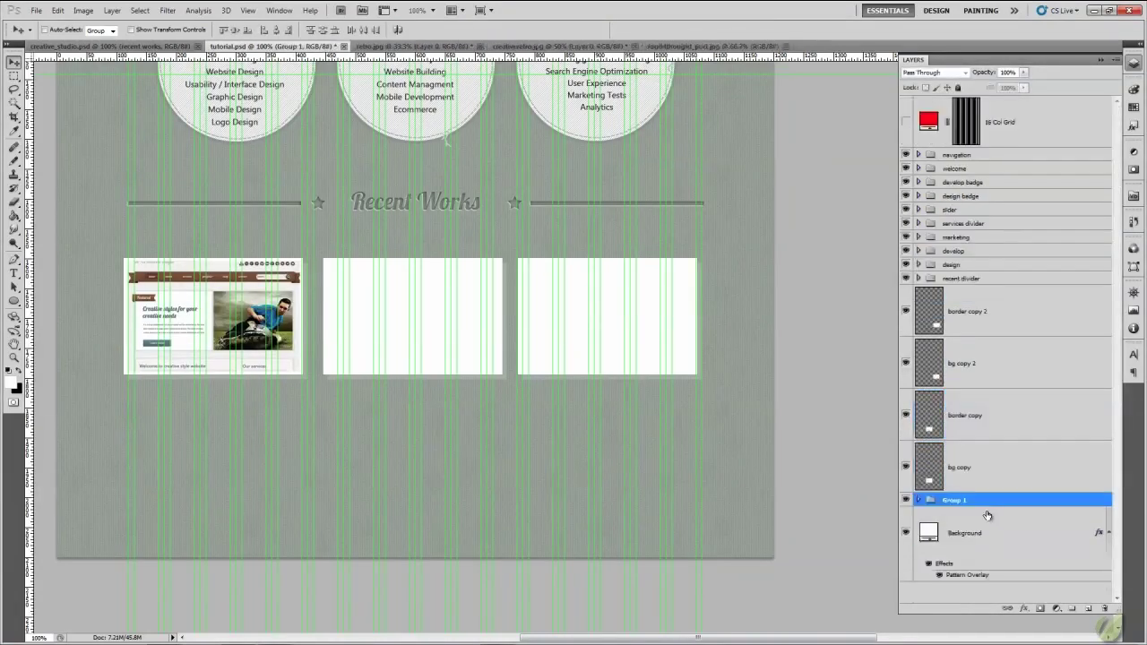
Group border copy with bg copy, and group border copy 2 with bg copy 2.
click(972, 480)
shift+click(997, 399)
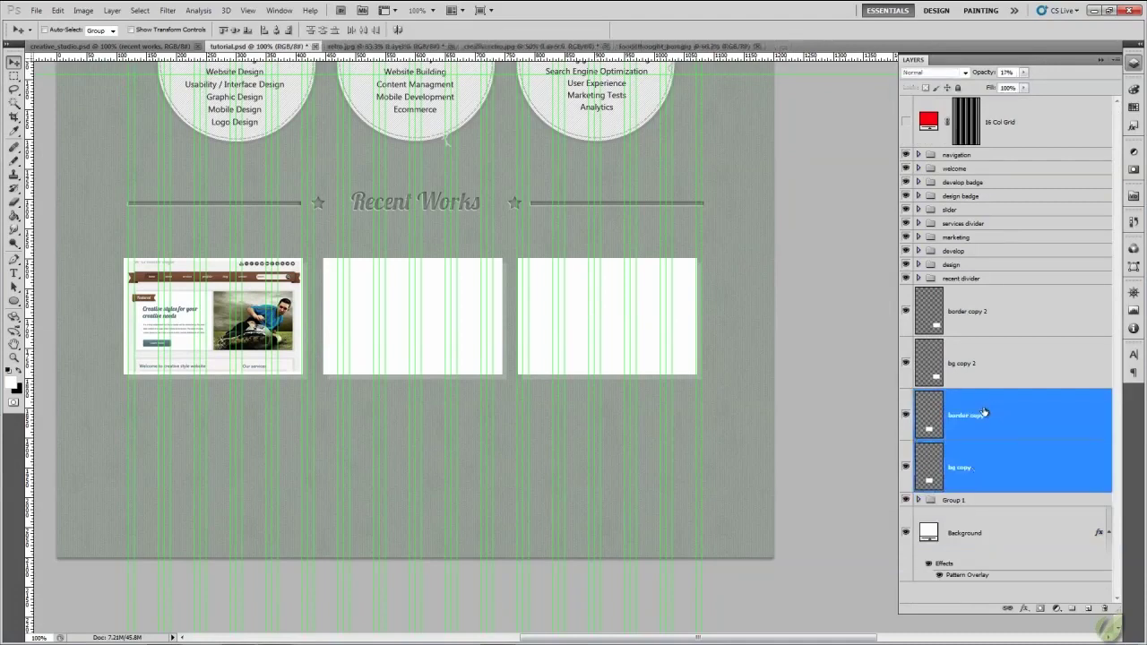
key(ctrl+g)
click(996, 372)
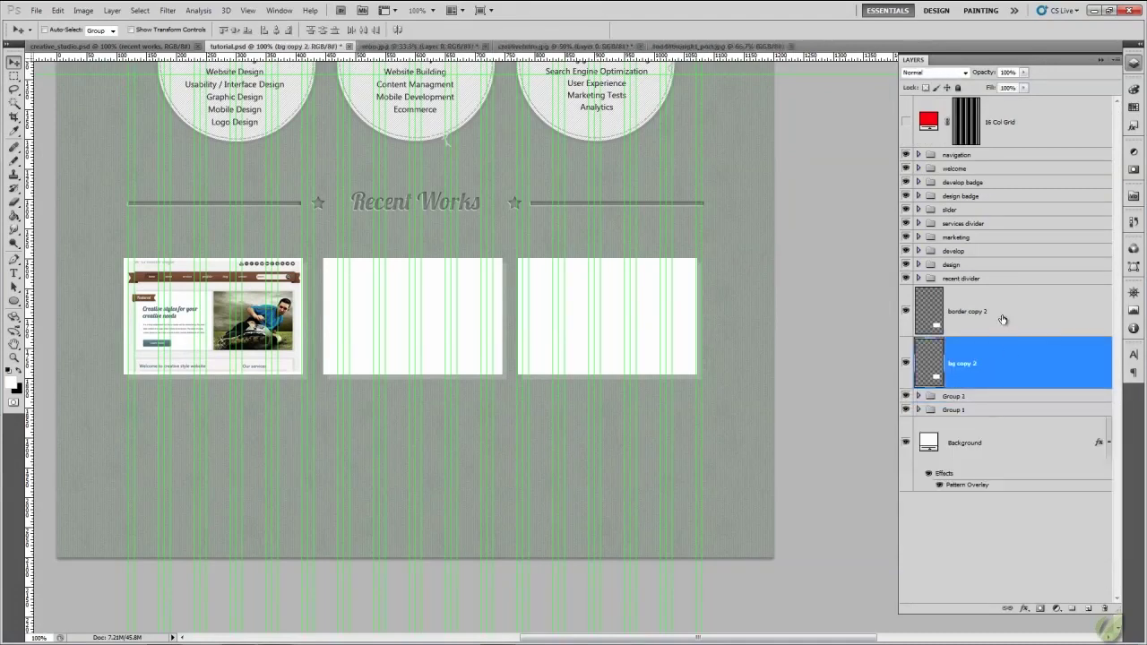
shift+click(999, 321)
key(ctrl+g)
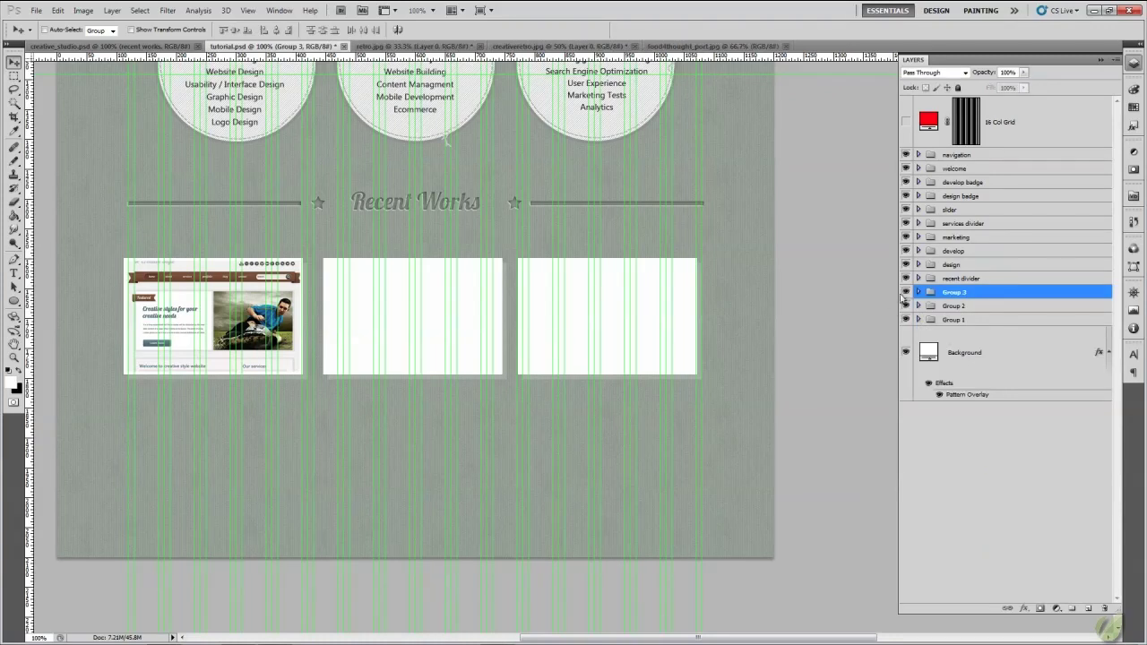
Check which frame each group holds and distribute Groups 1, 2 and 3 evenly by their horizontal centers.
click(905, 292)
click(905, 293)
click(905, 305)
click(905, 306)
click(905, 319)
click(905, 319)
shift+click(927, 321)
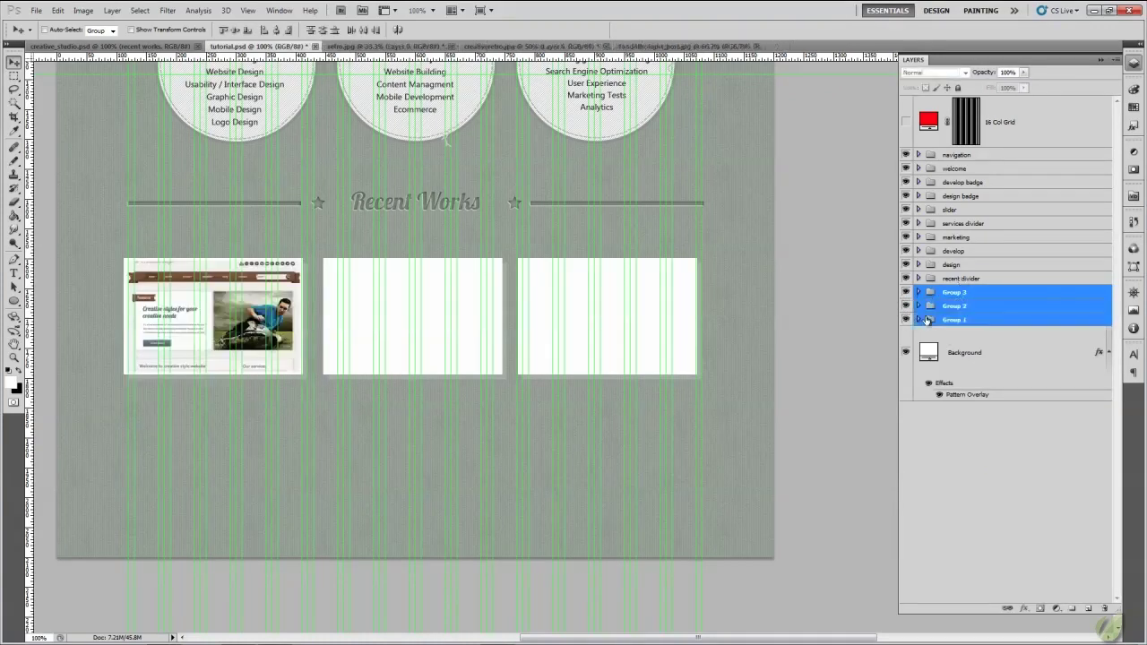
click(365, 31)
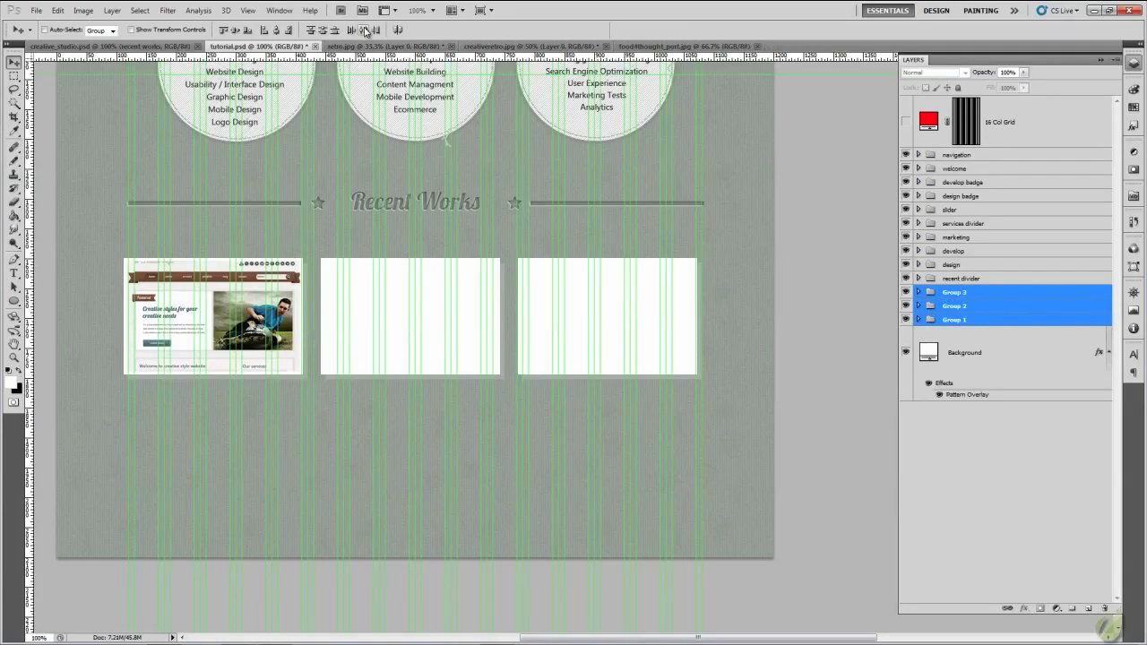
Align the three groups by their vertical centers and add a horizontal guide along the first thumbnail's top edge.
click(237, 31)
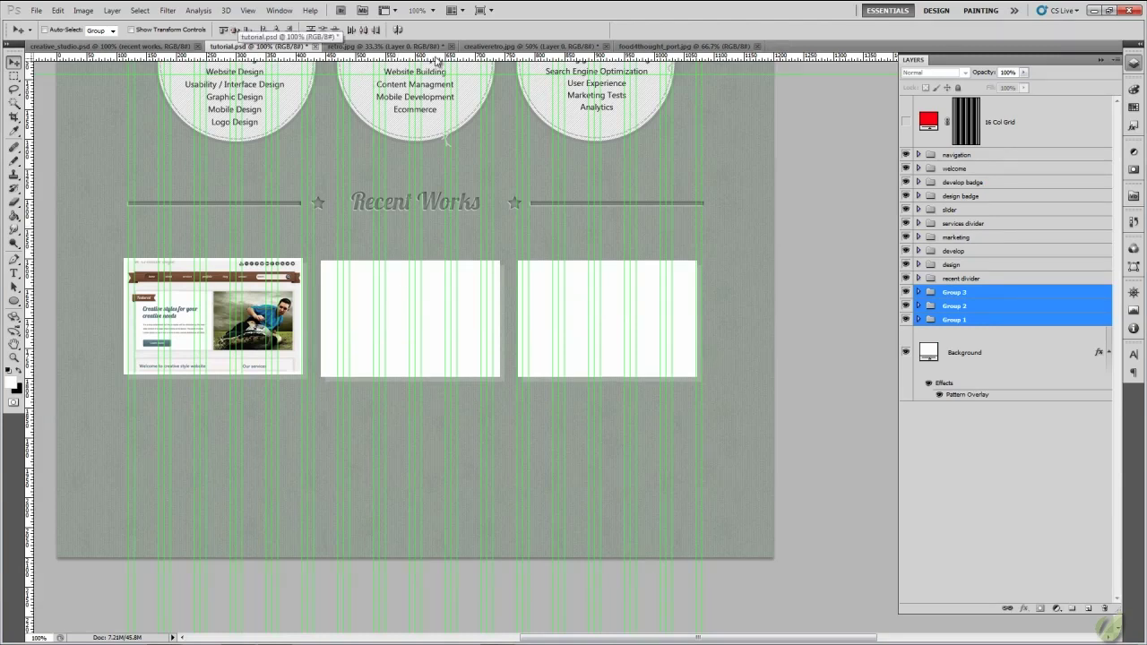
drag(438, 56, 452, 258)
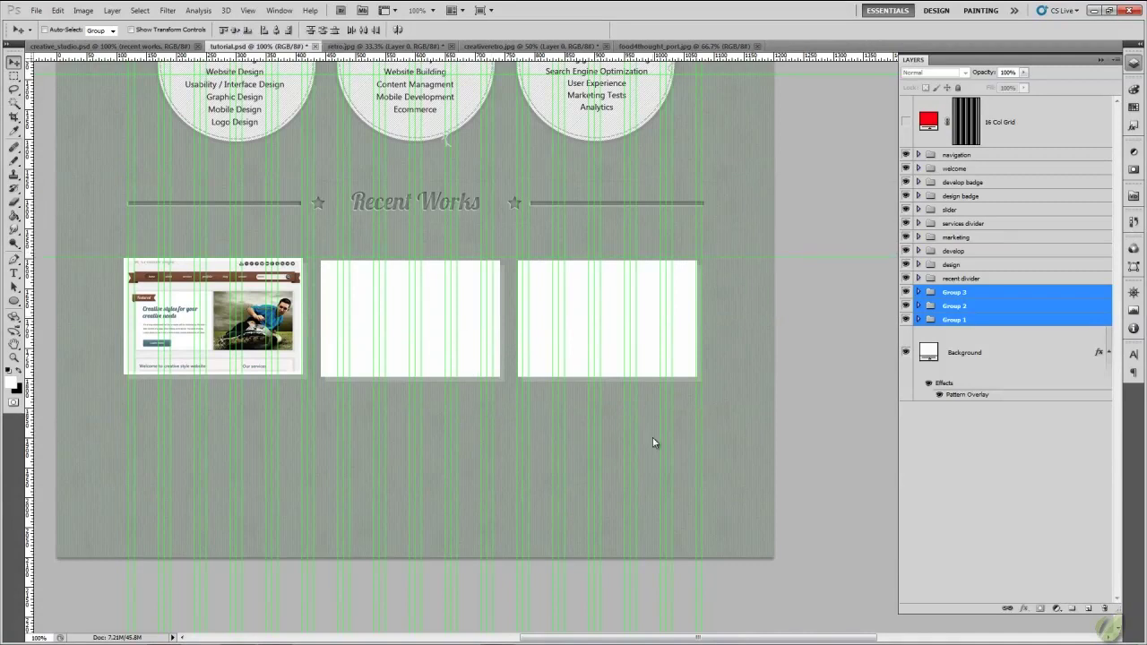
Nudge Groups 2 and 3 vertically so the tops of their frames line up with the first thumbnail.
click(955, 310)
shift+click(966, 323)
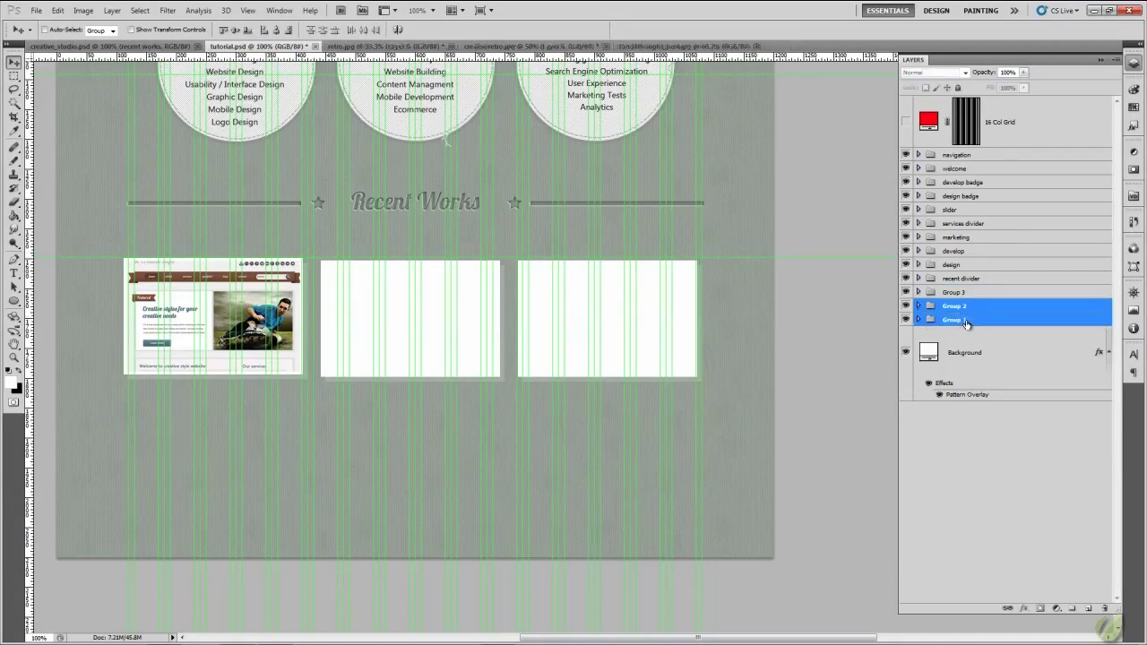
click(905, 305)
click(905, 306)
click(905, 320)
click(905, 320)
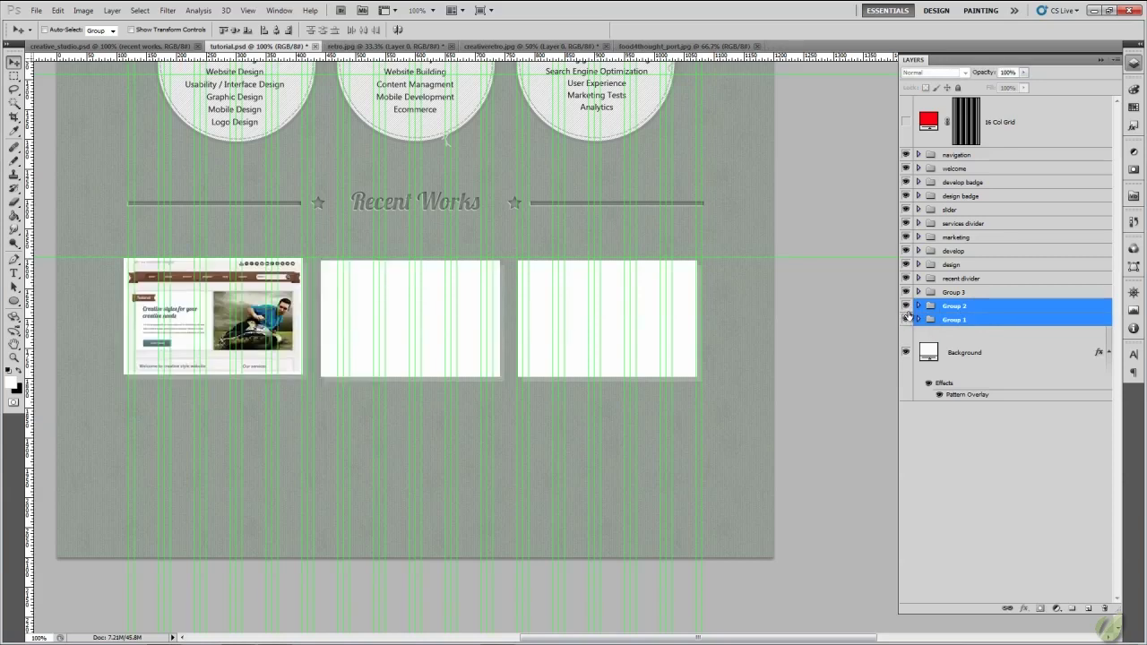
click(977, 306)
click(977, 292)
shift+click(977, 305)
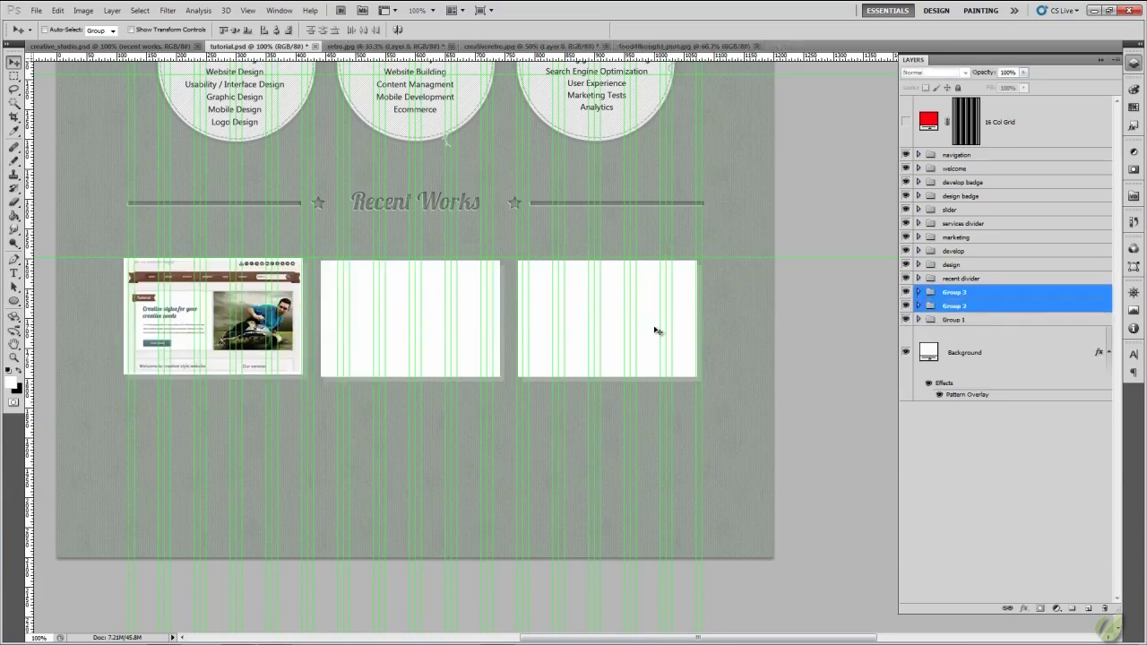
key(Up)
key(Up)
key(Up)
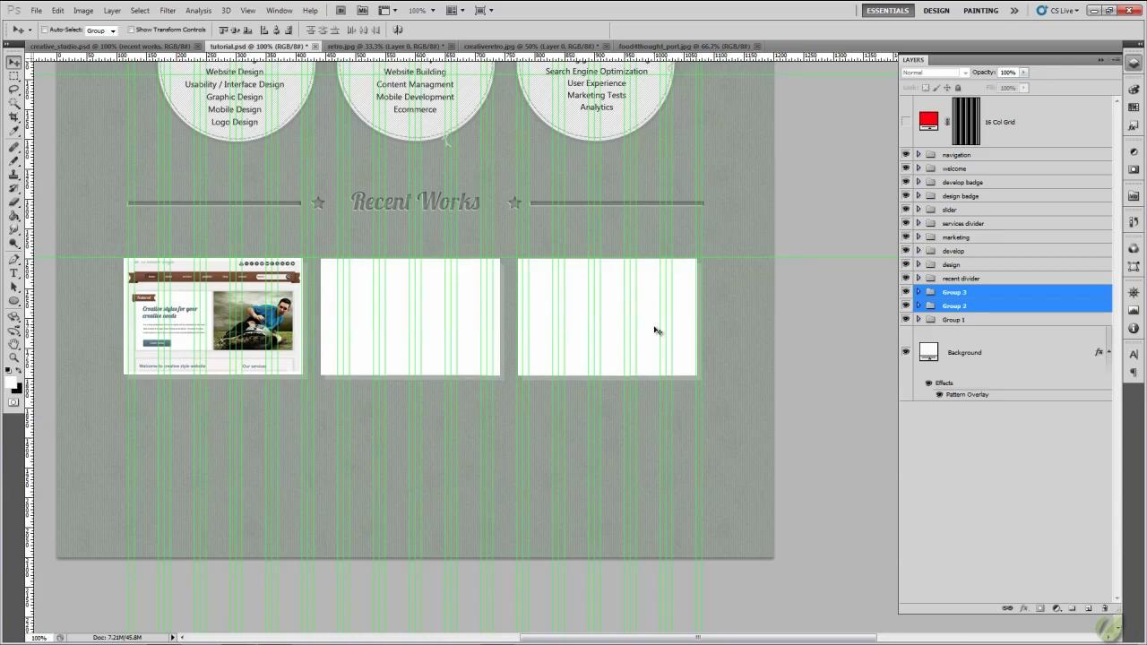
key(Down)
key(Down)
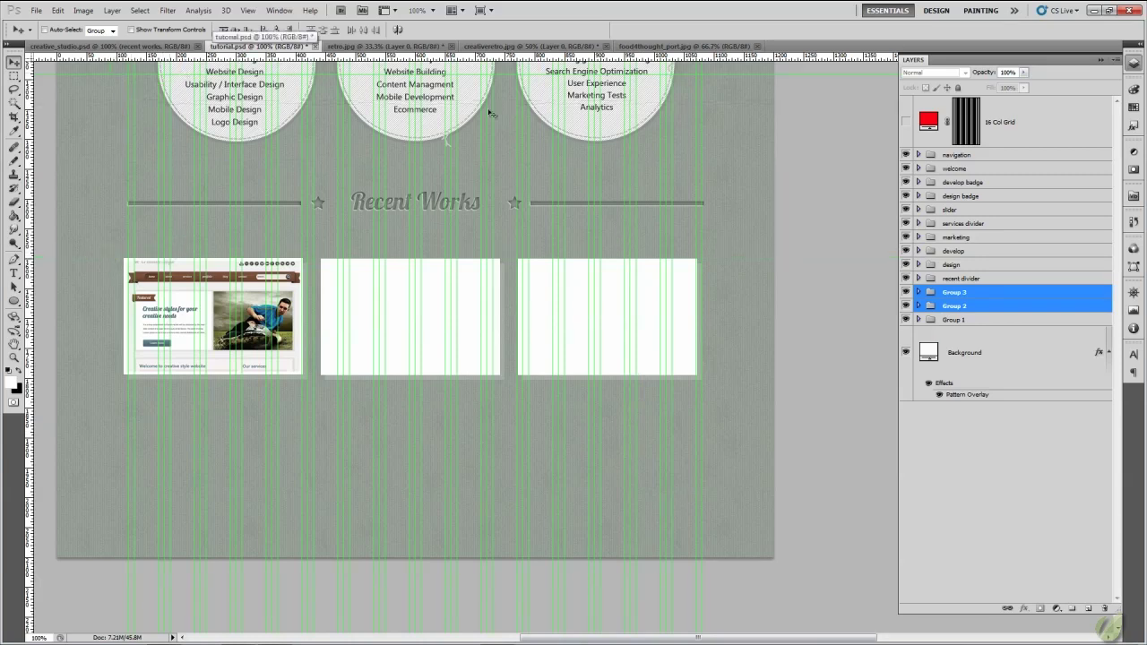
Select the upper part of the retro.jpg page, from the header to the About Us heading, and copy it merged.
click(495, 47)
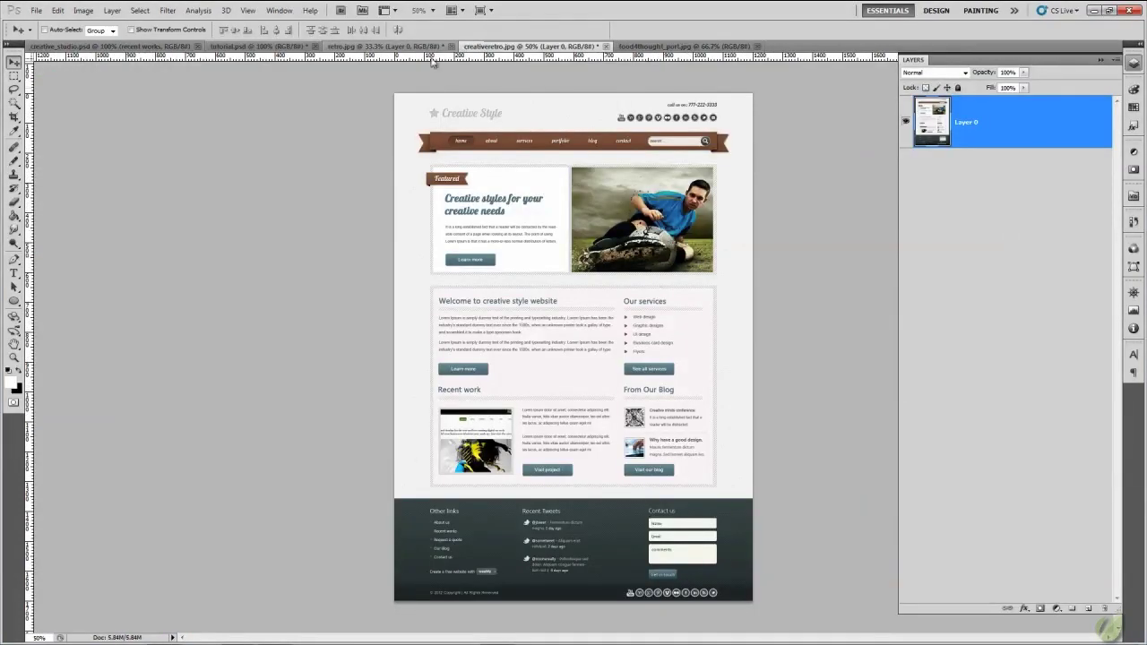
click(356, 46)
key(m)
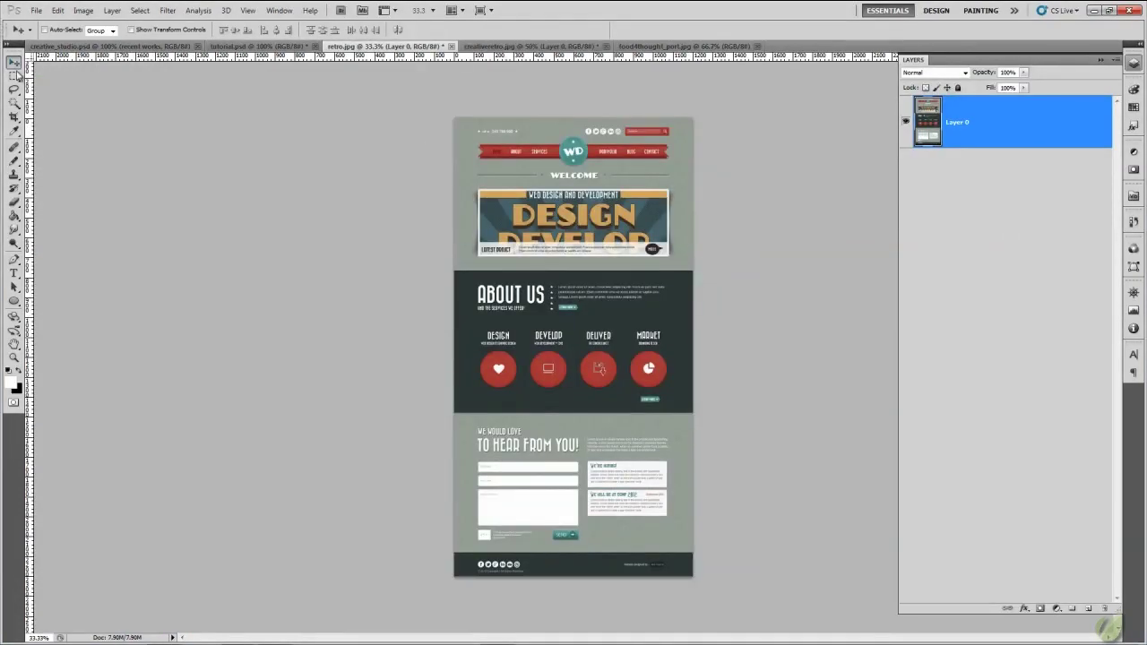
drag(730, 386, 726, 304)
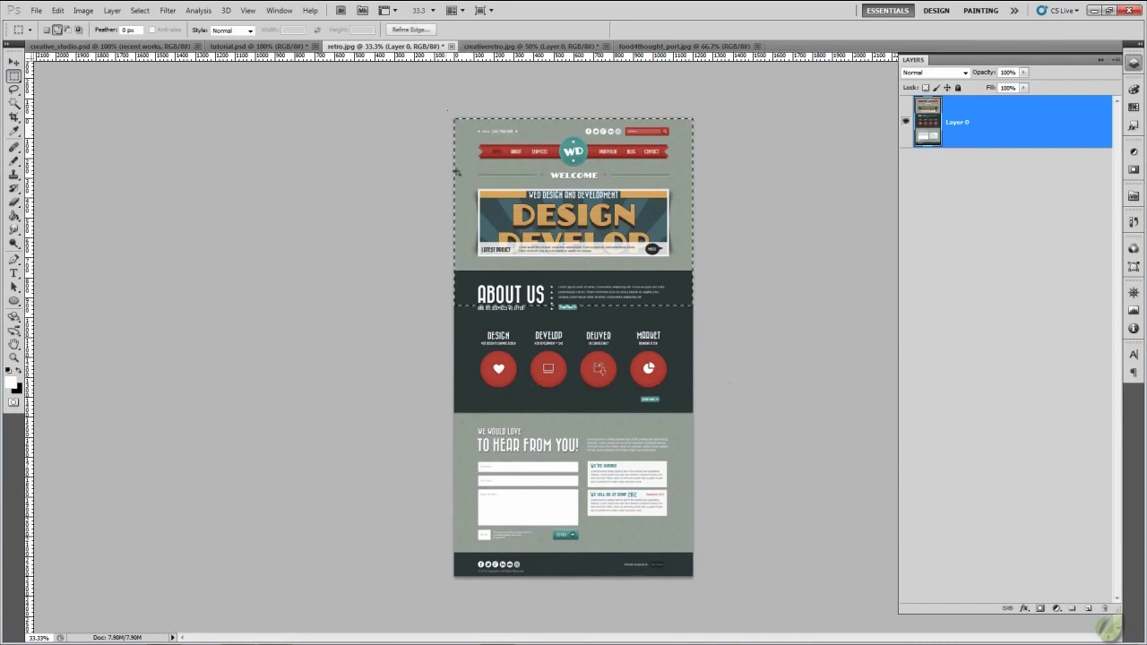
click(57, 10)
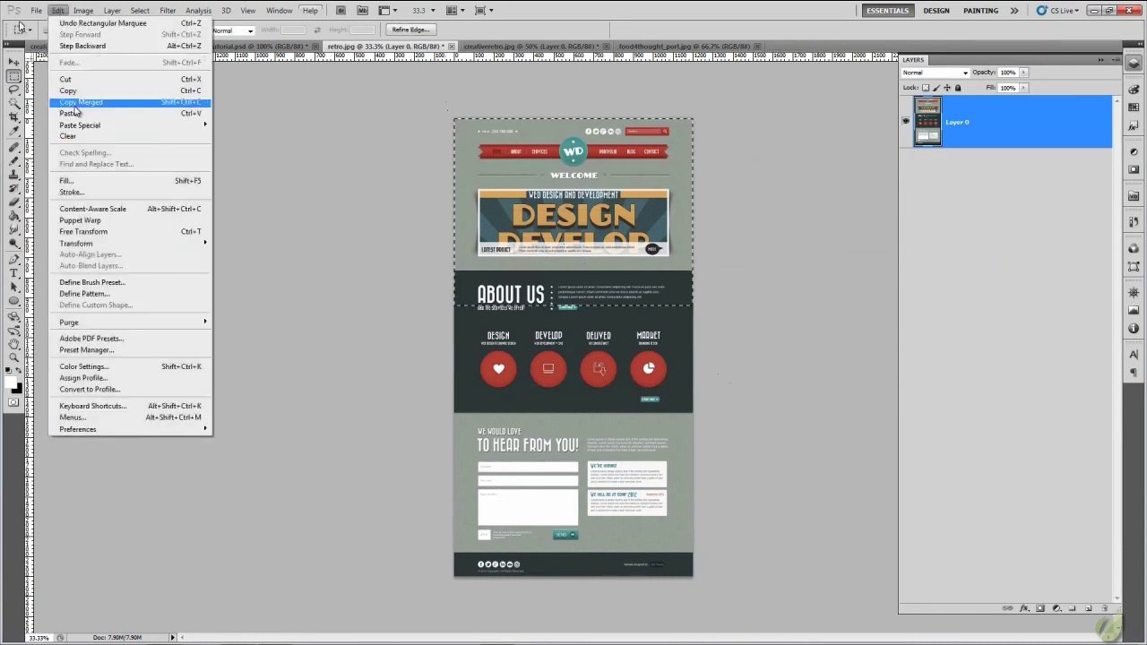
click(79, 101)
In tutorial.psd, expand Group 2 and load the outline of its bg copy layer as a selection.
click(257, 46)
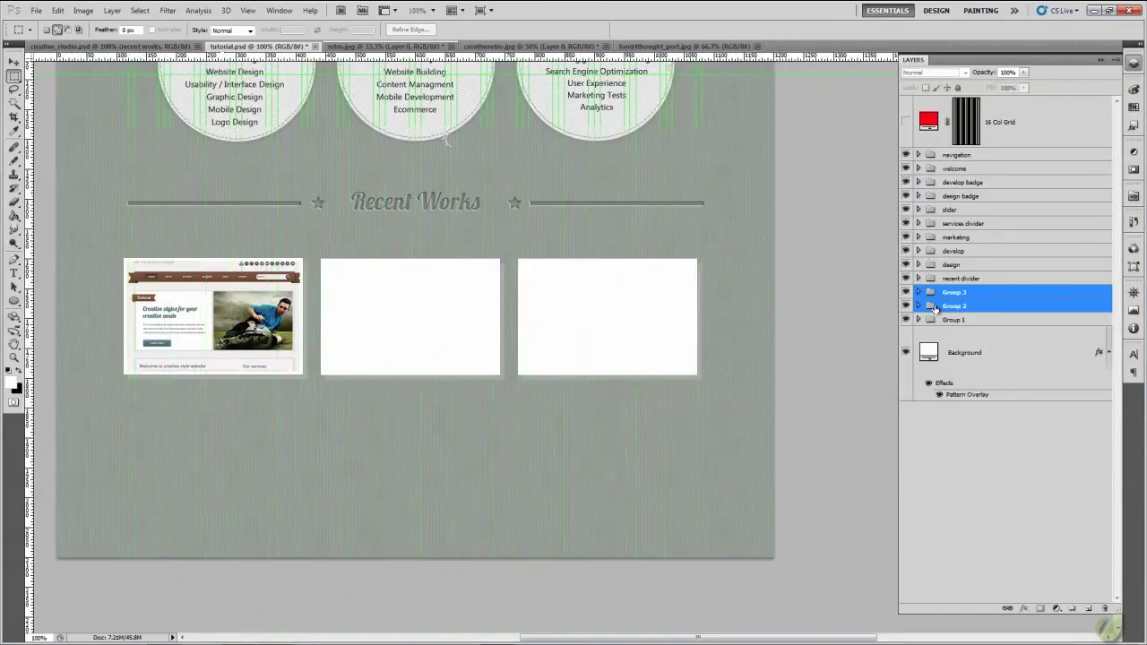
click(934, 306)
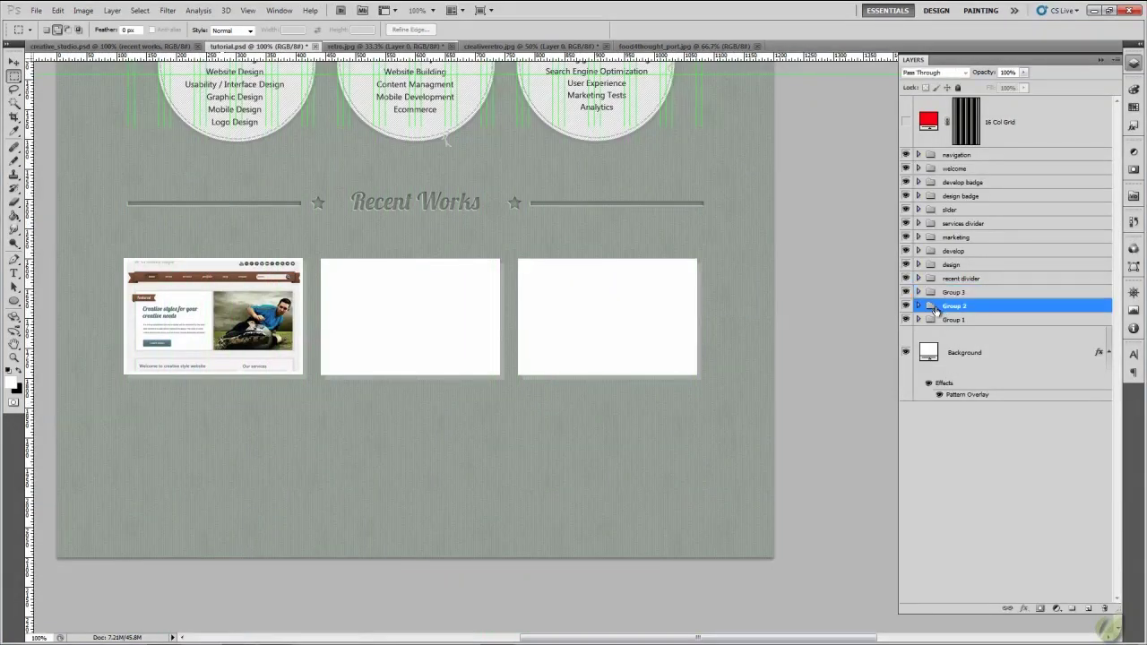
click(905, 307)
click(905, 306)
click(918, 307)
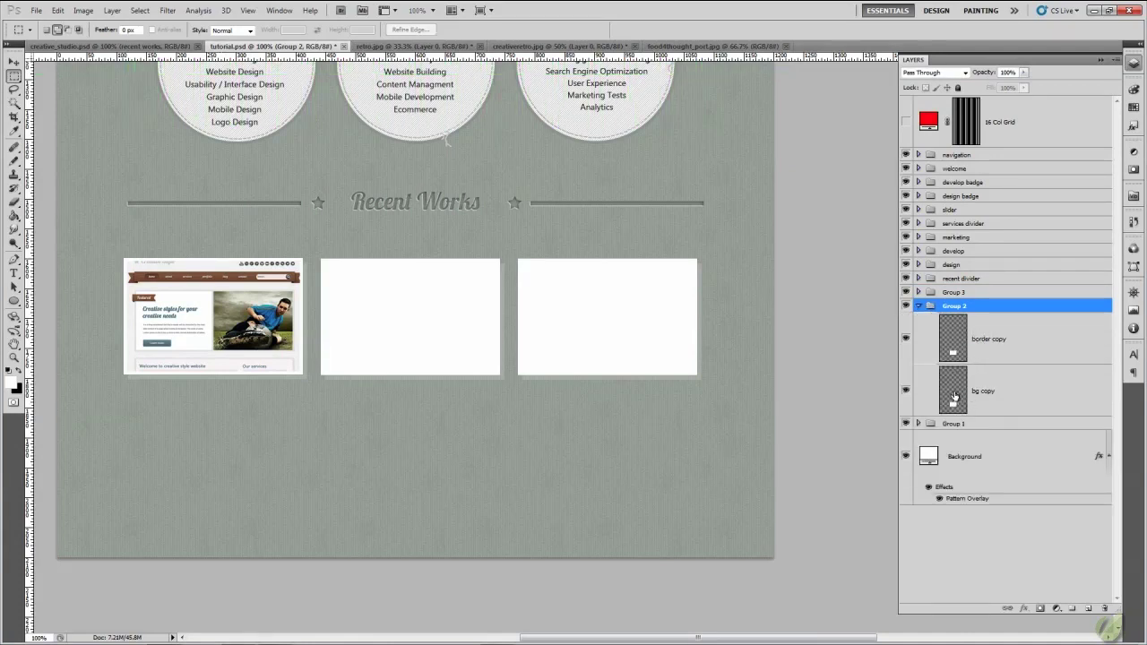
shift+click(955, 395)
click(954, 394)
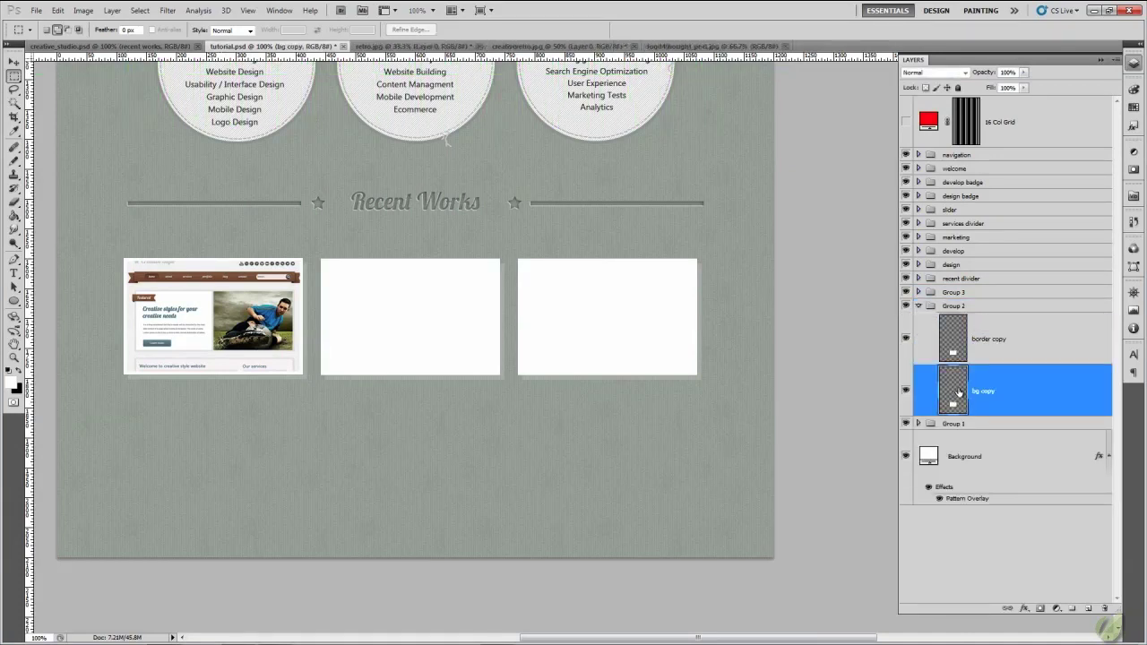
ctrl+click(953, 394)
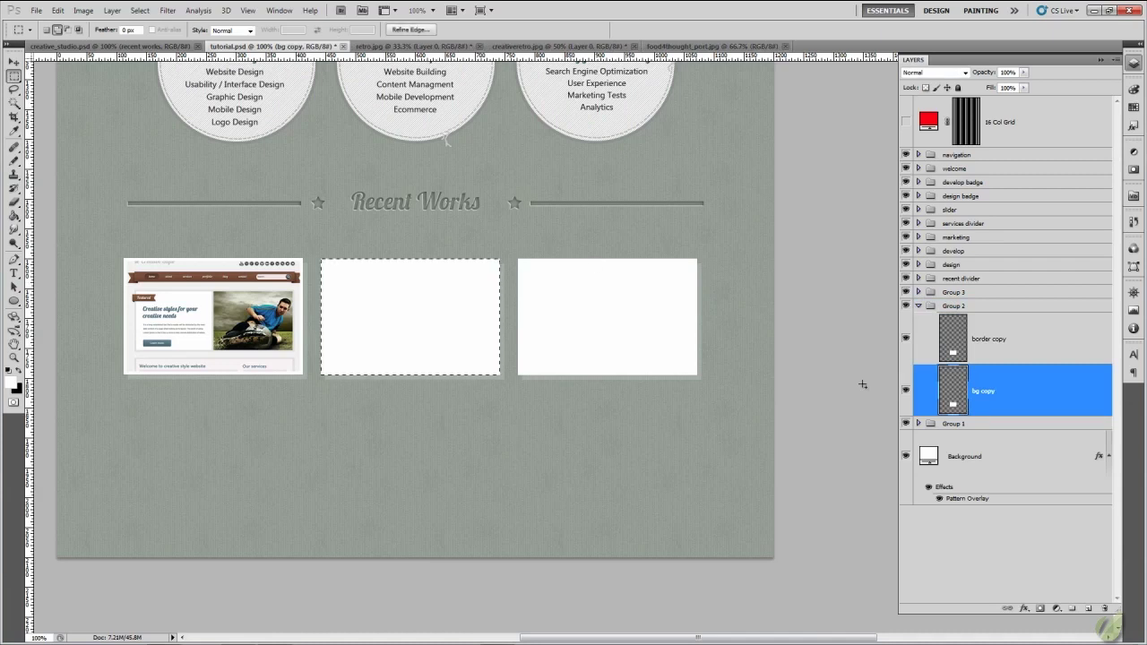
Contract the selection by 5 pixels and paste the copied retro page into it.
click(141, 10)
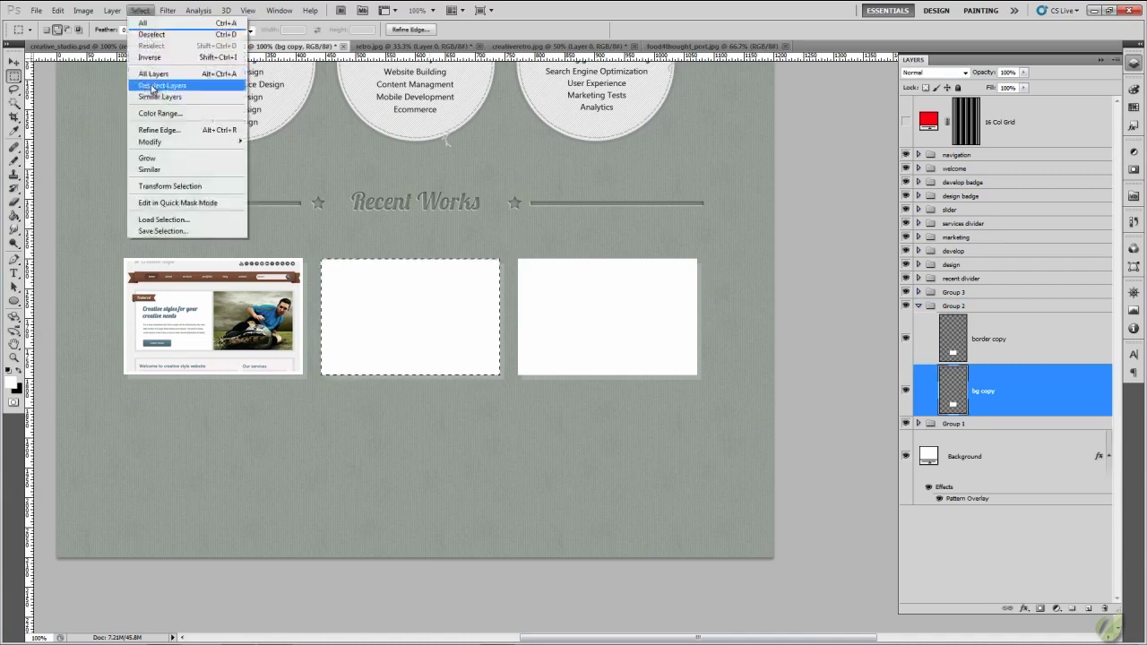
mouse_move(154, 142)
click(279, 177)
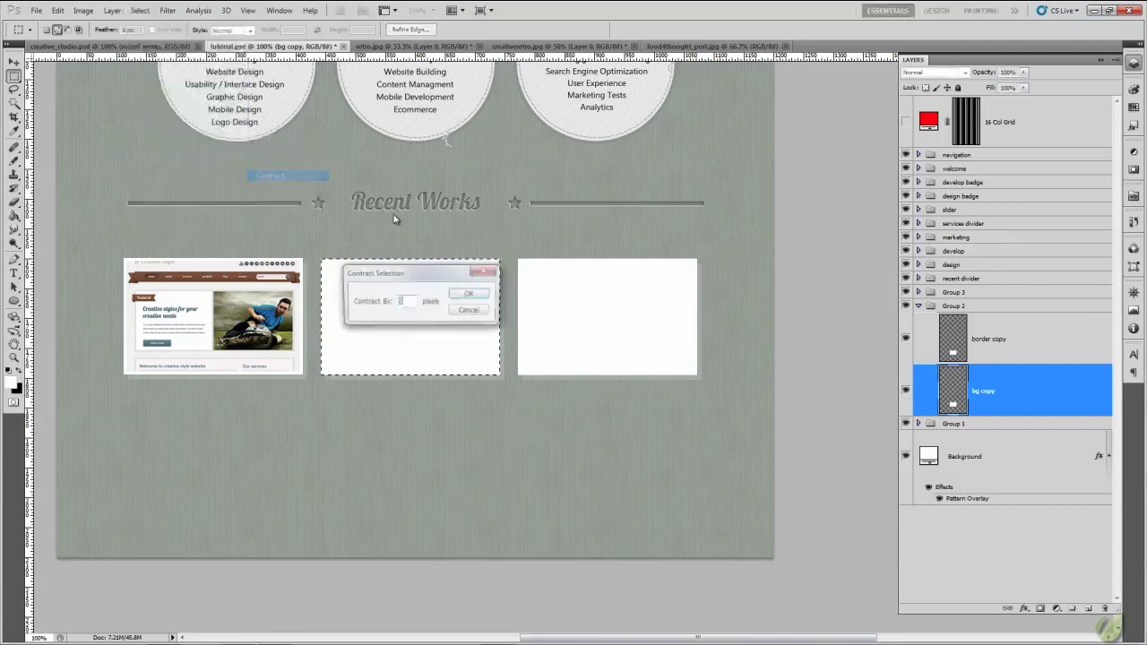
drag(431, 273, 620, 274)
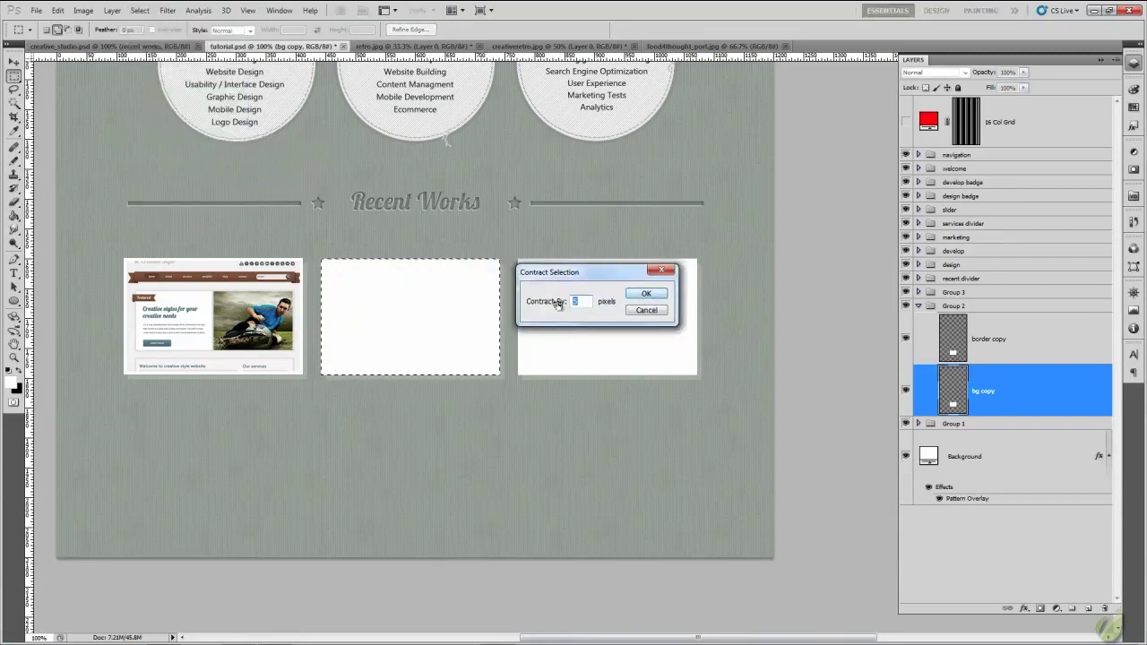
click(641, 296)
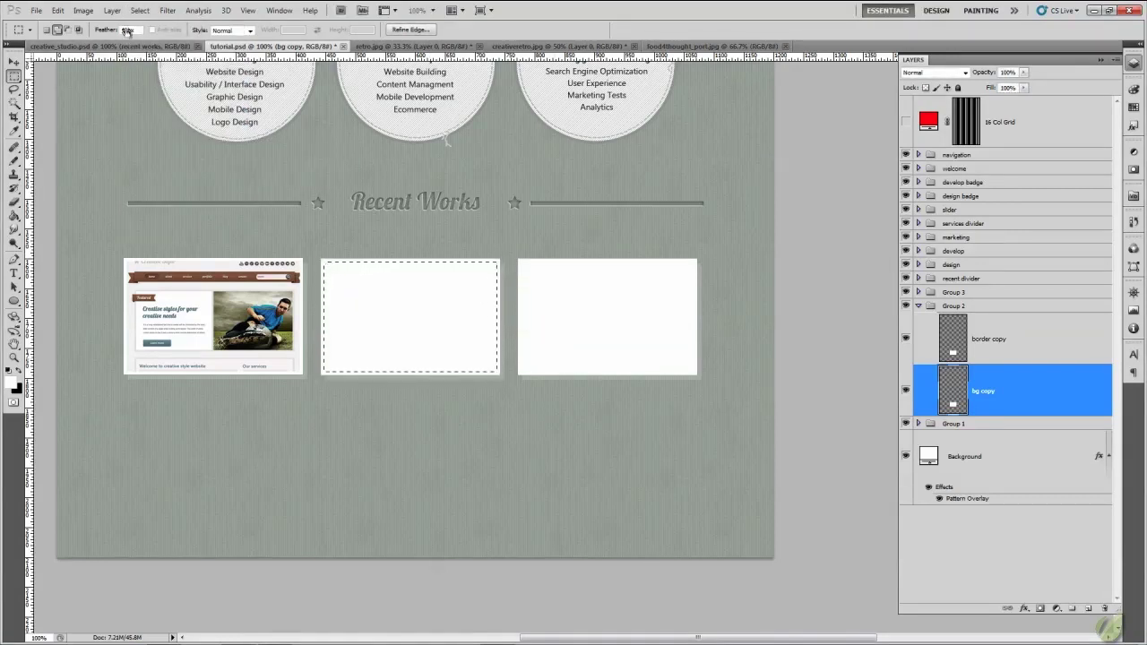
click(57, 10)
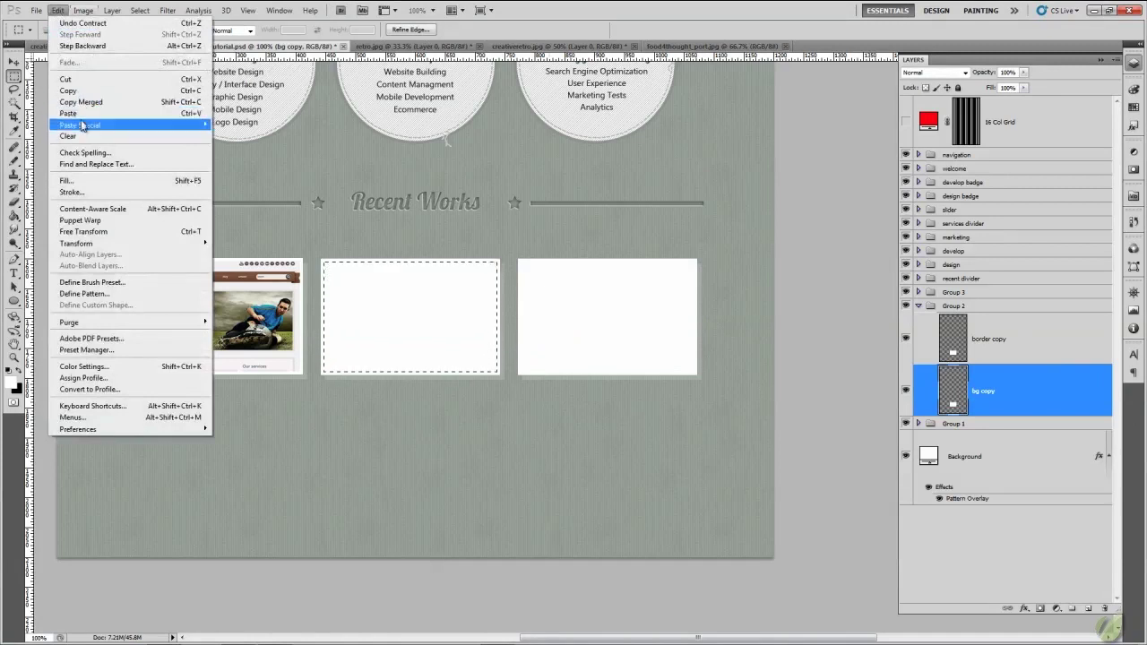
mouse_move(90, 125)
click(235, 136)
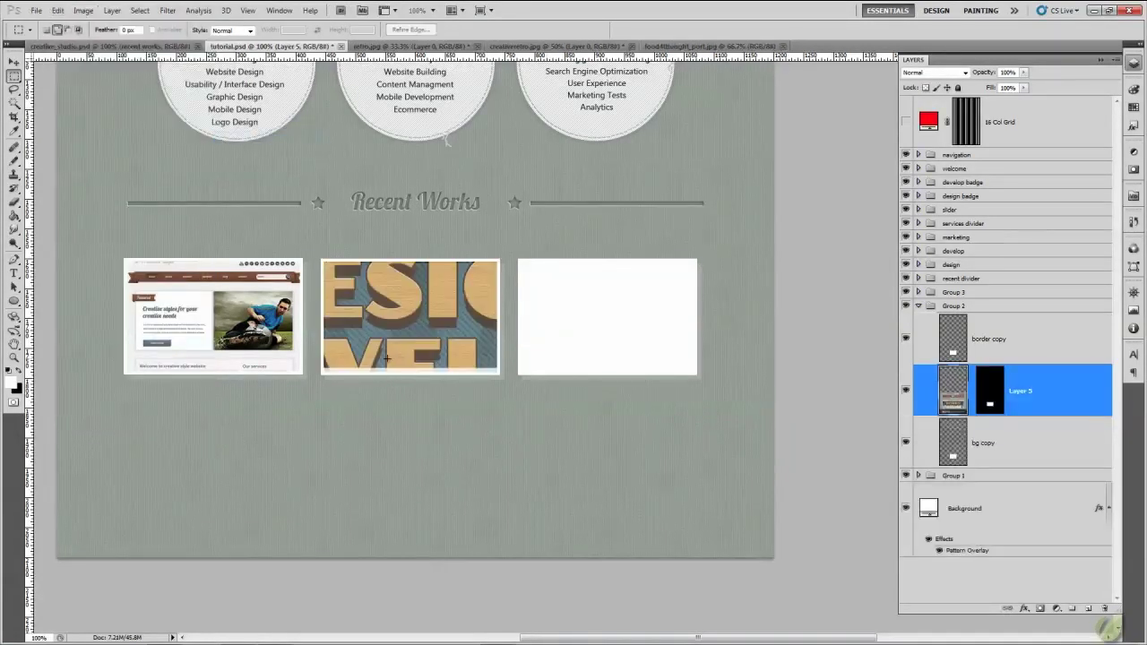
Scale the pasted retro page proportionally to about 25% and position its header and banner inside the second frame.
key(ctrl+t)
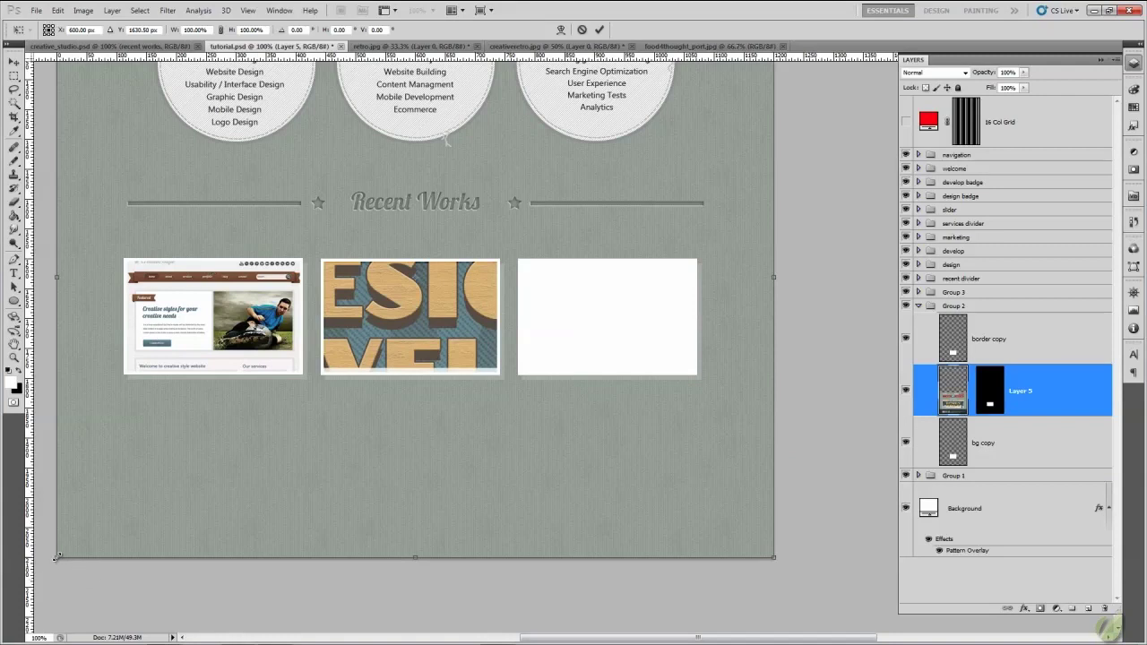
drag(56, 555, 420, 272)
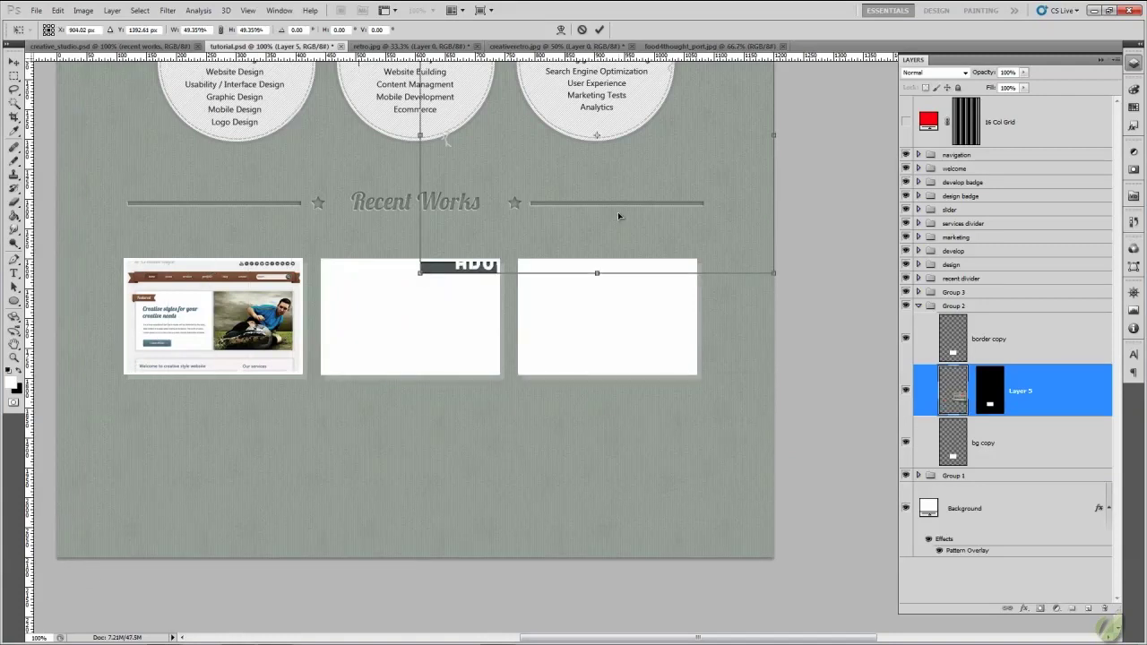
drag(617, 215, 427, 387)
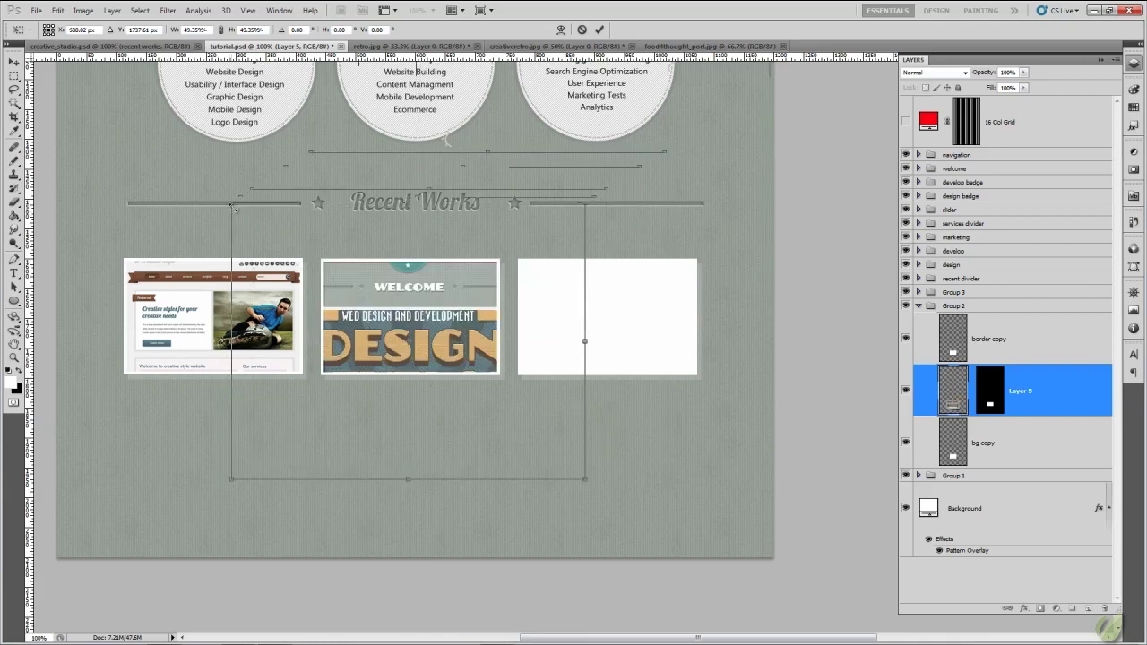
drag(232, 206, 360, 291)
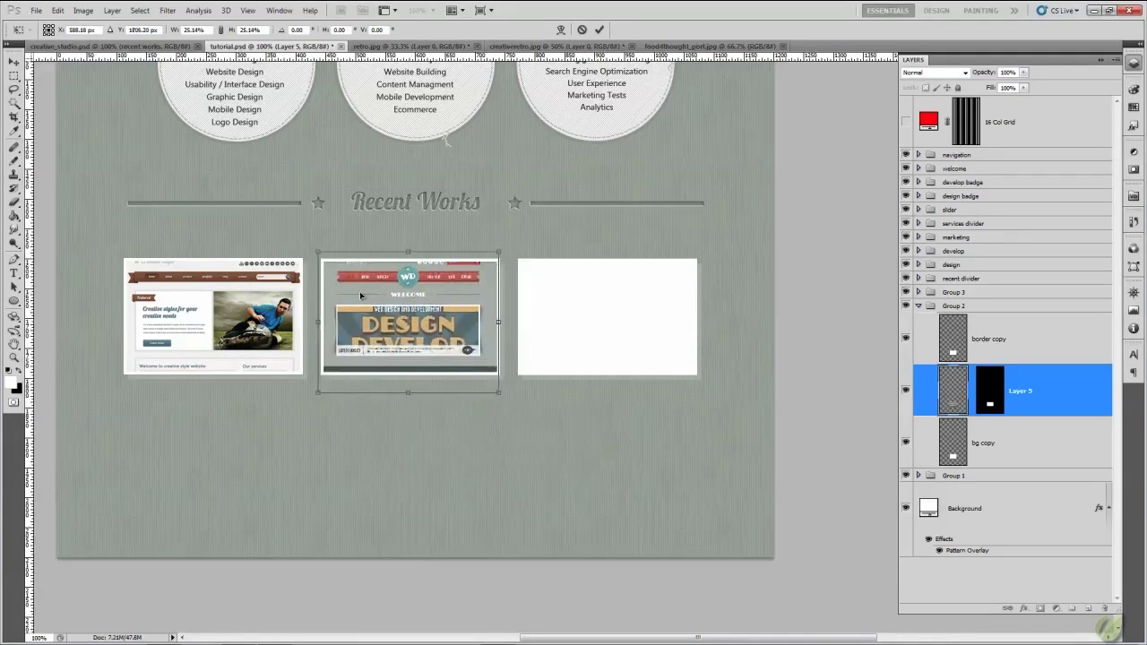
key(Right)
key(Right)
key(Up)
key(Up)
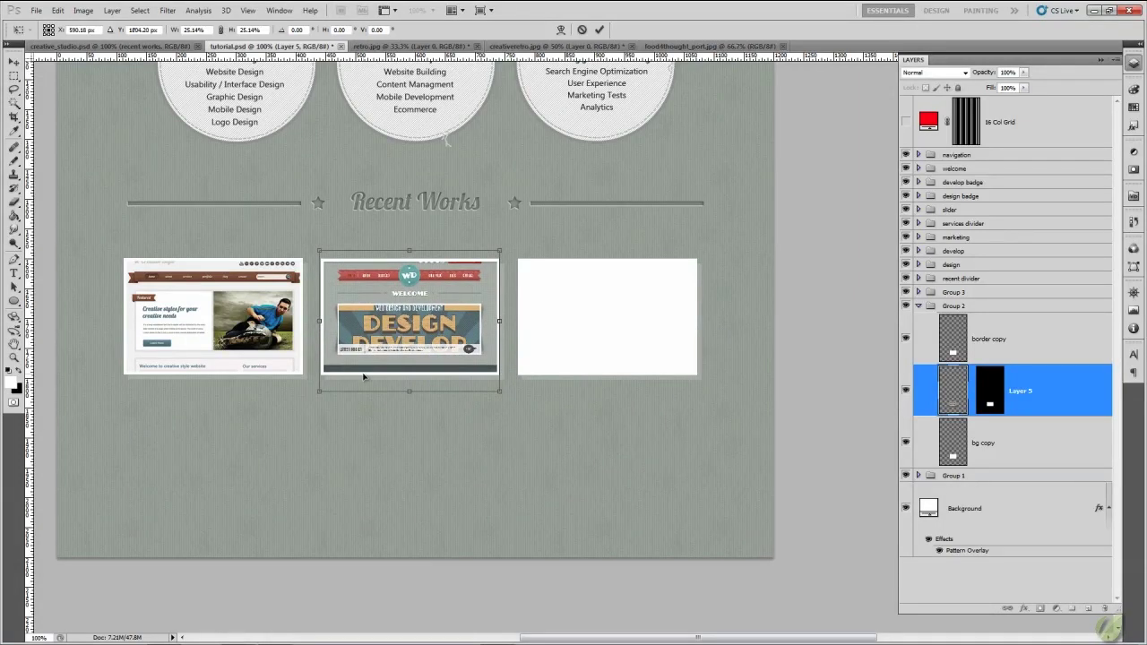
key(Return)
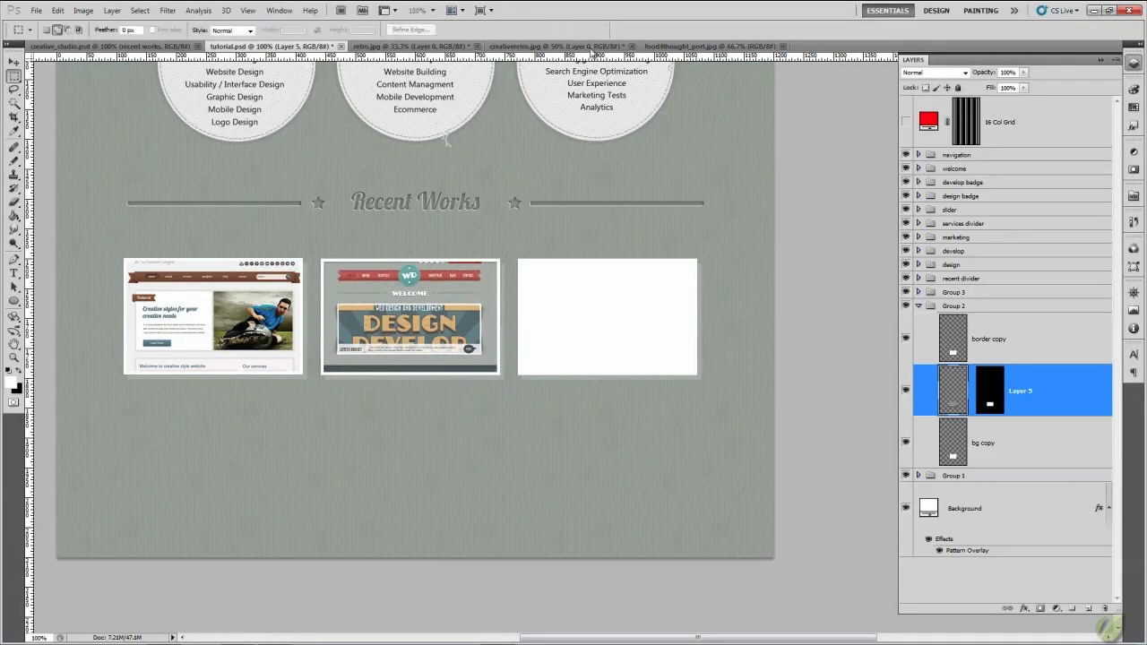
In food4thought_port.jpg, unlock the background, select the page from its header through the Welcome text, and copy it merged.
click(674, 46)
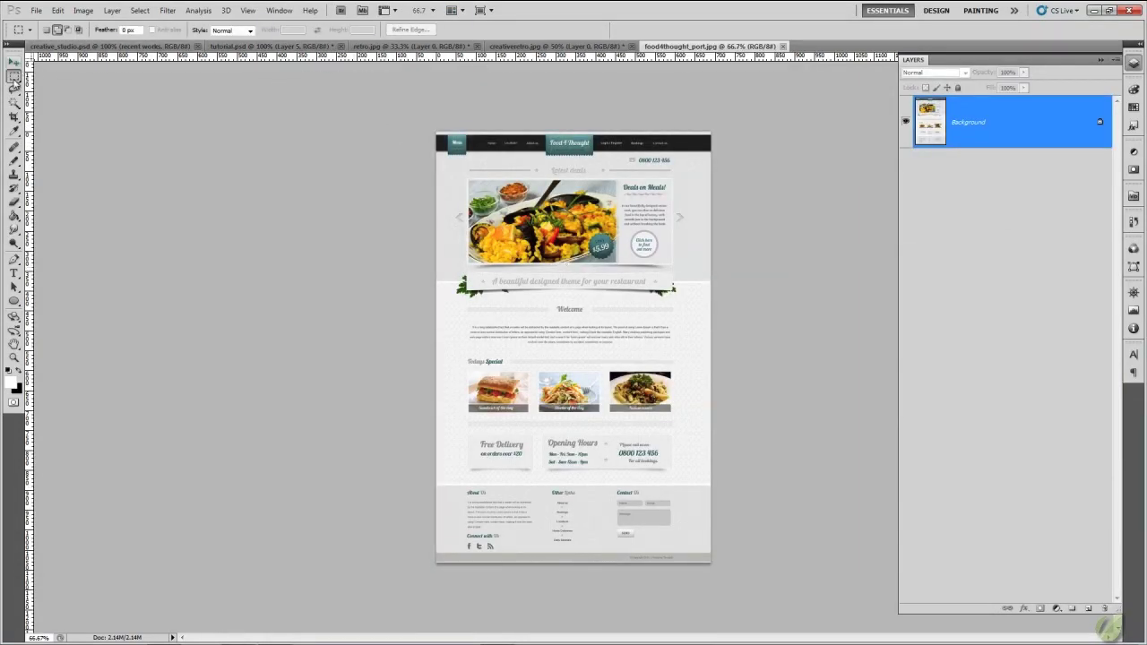
drag(1100, 124, 1104, 610)
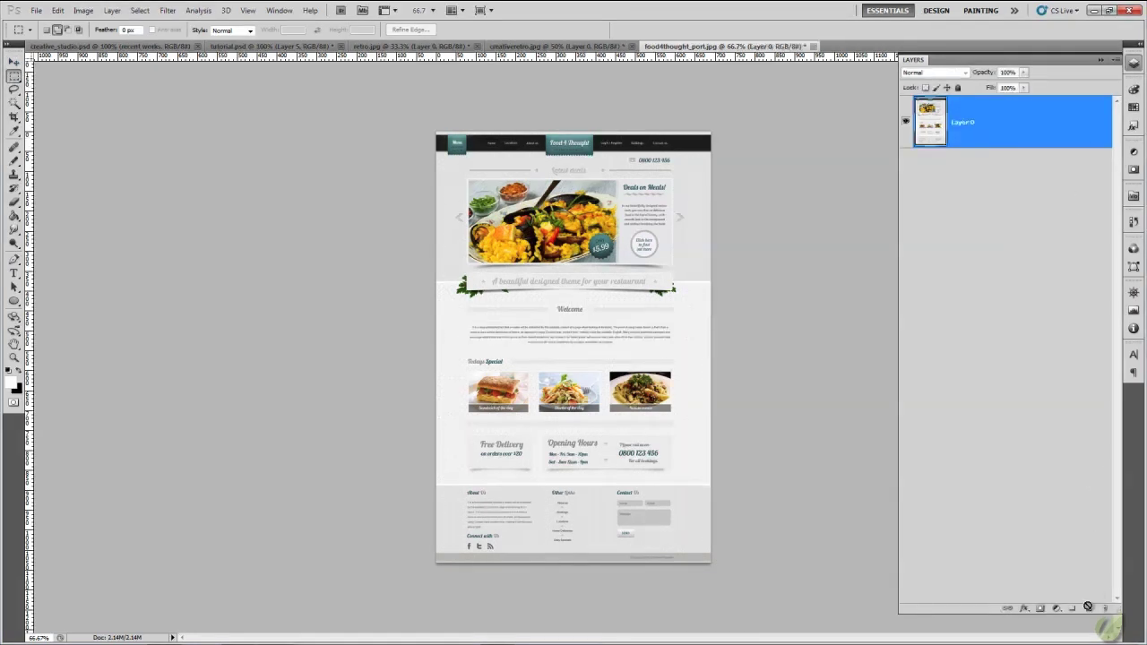
drag(681, 267, 751, 341)
click(56, 10)
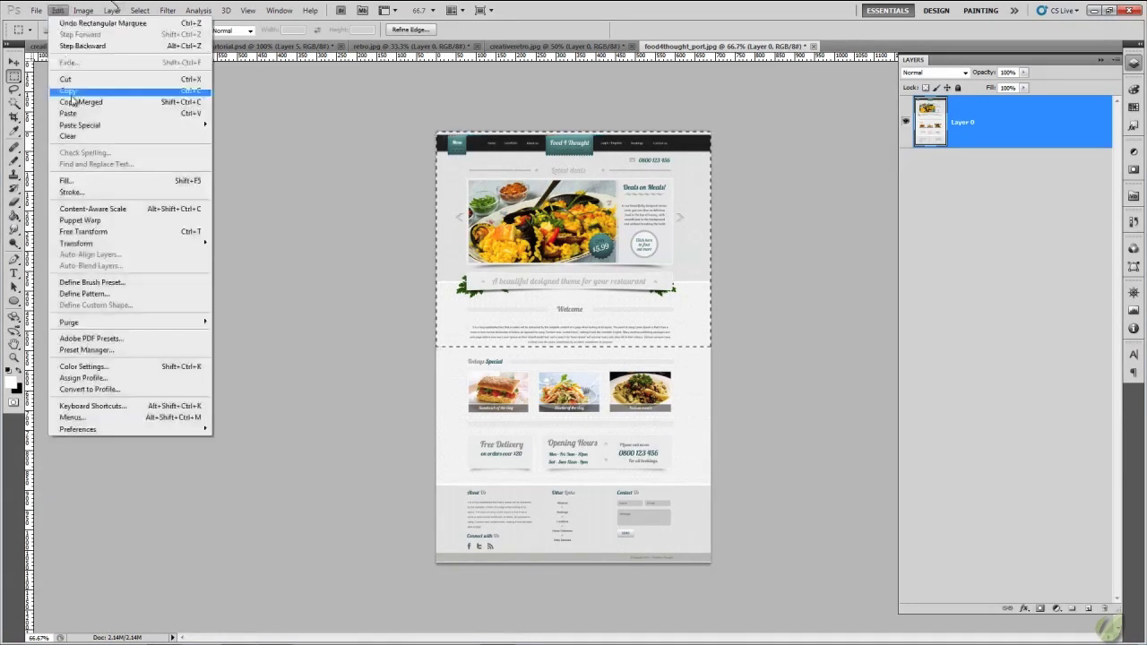
click(72, 103)
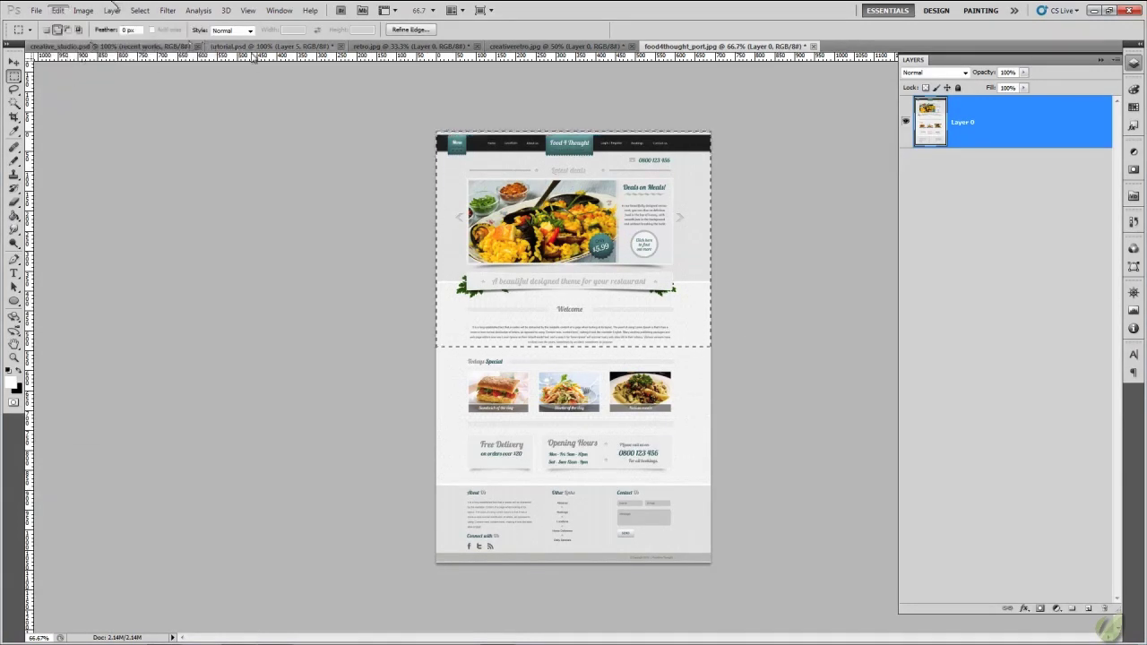
In tutorial.psd, load the outline of Group 3's bg copy 2 layer as a selection and contract it by 5 pixels.
click(237, 45)
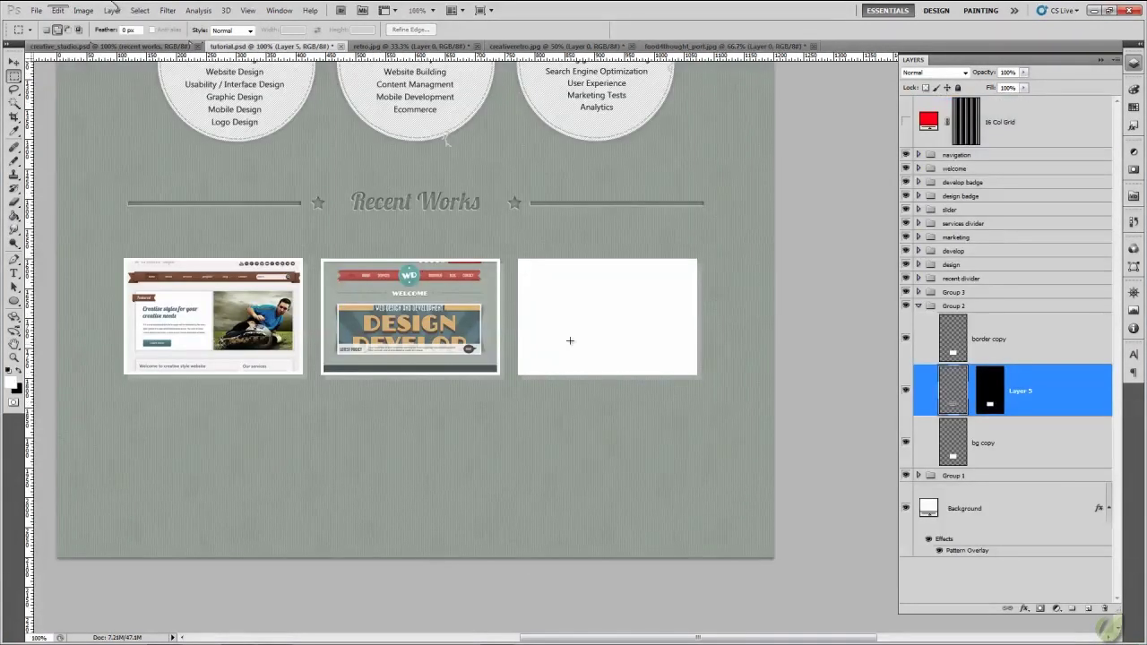
click(917, 305)
click(917, 292)
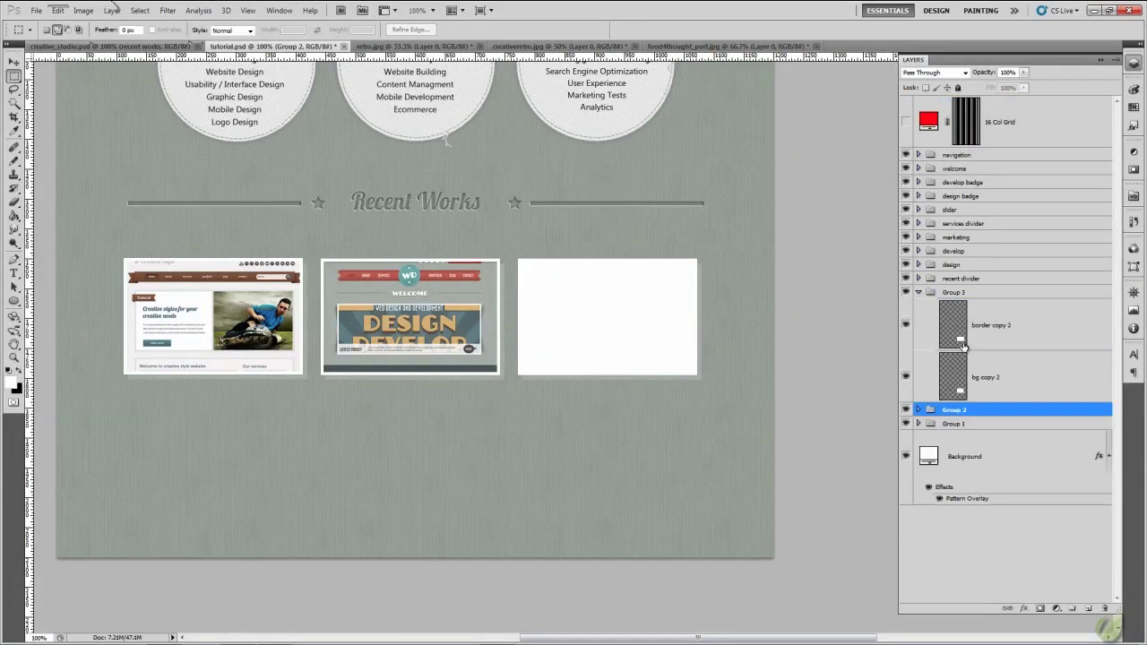
ctrl+click(954, 376)
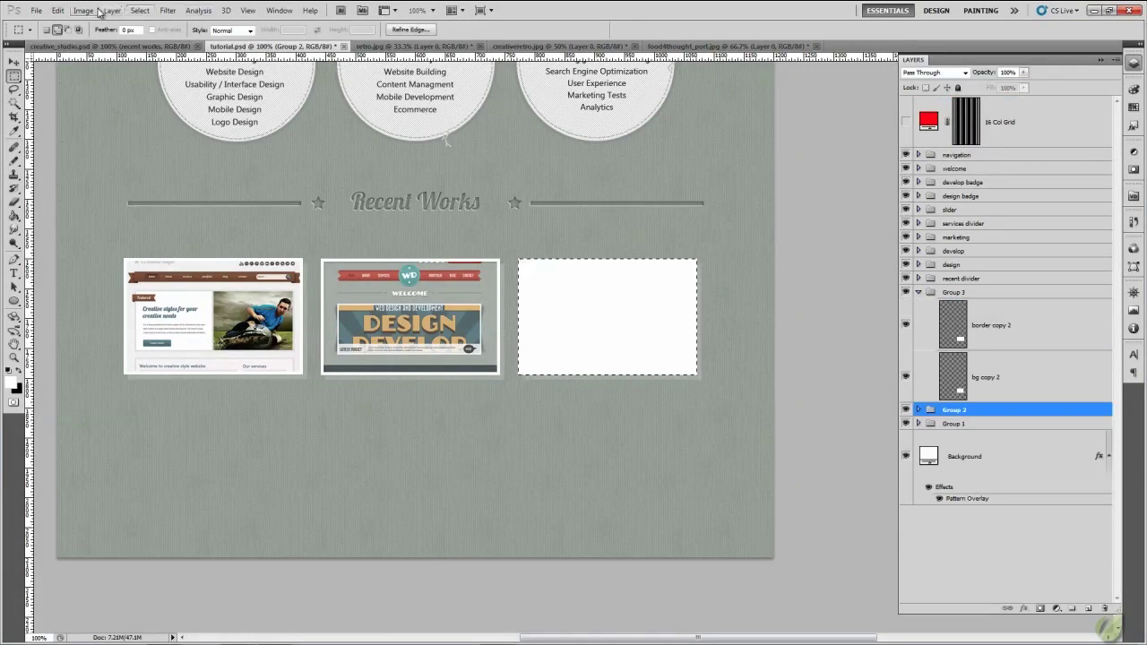
click(154, 12)
mouse_move(206, 142)
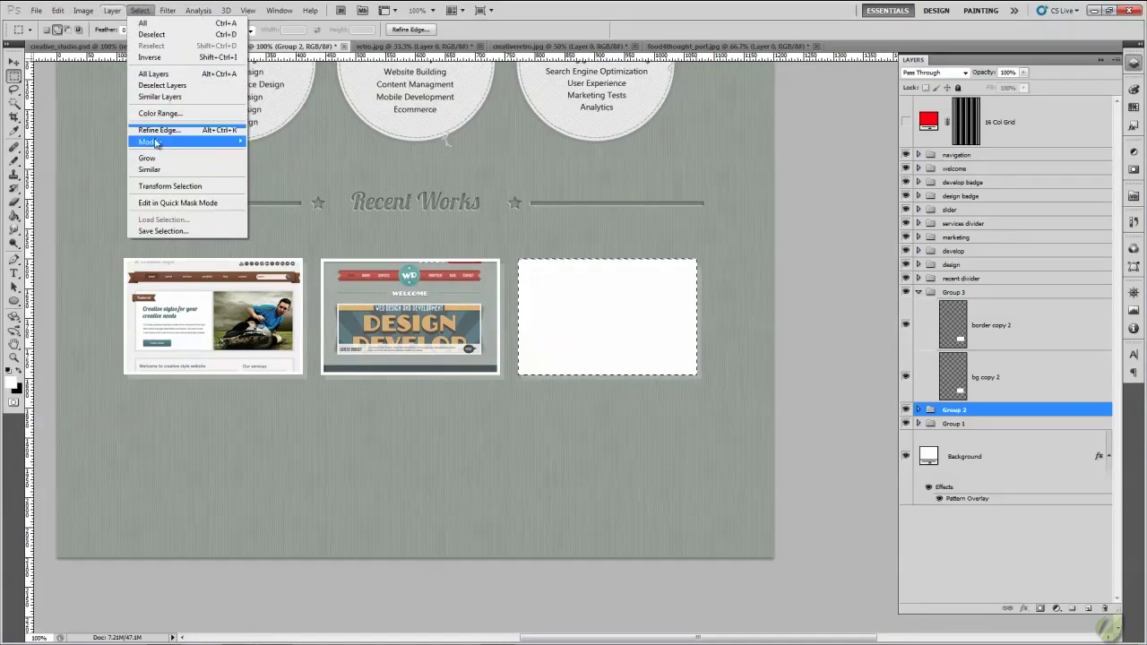
click(271, 175)
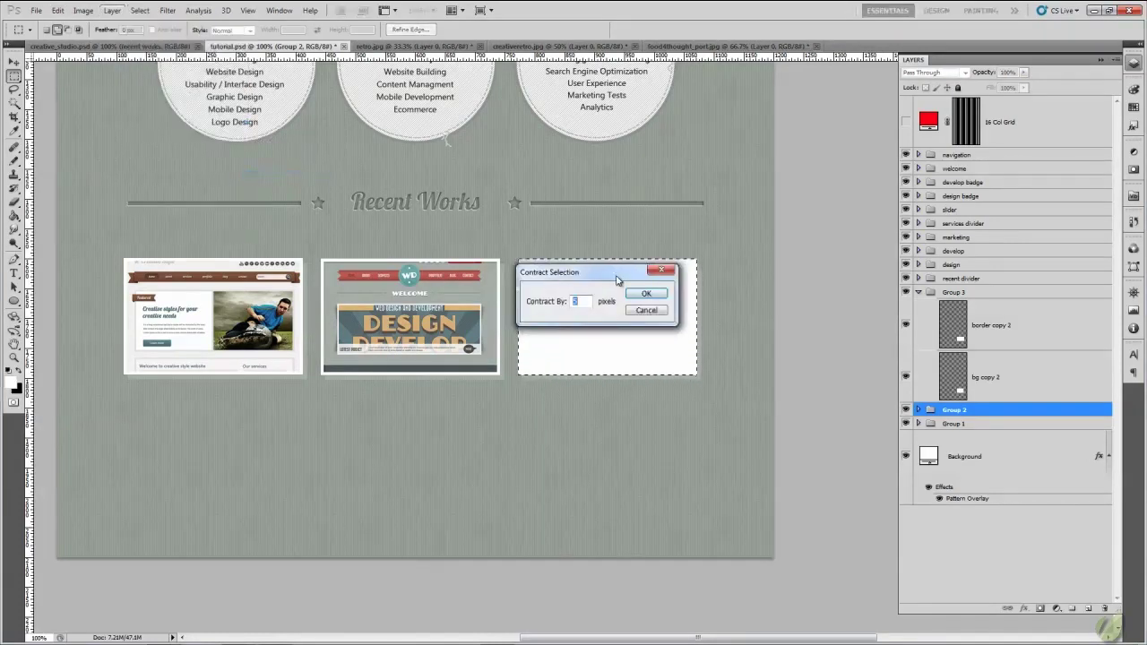
click(502, 297)
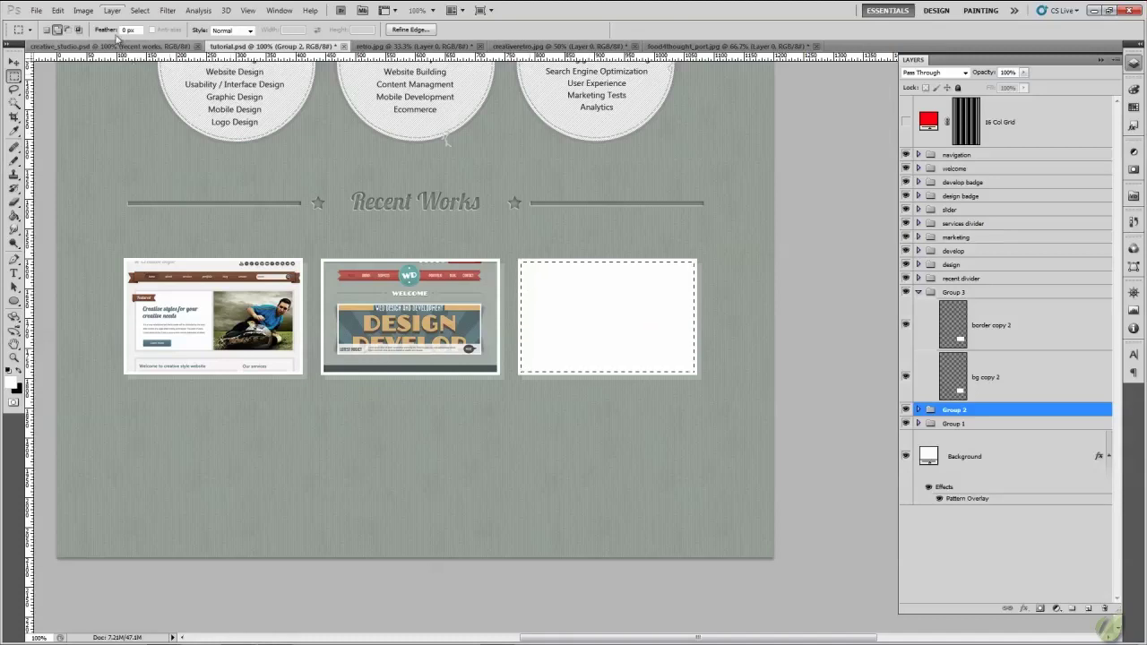
Paste the copied restaurant page into the selection and move its layer to the top of Group 3.
click(58, 10)
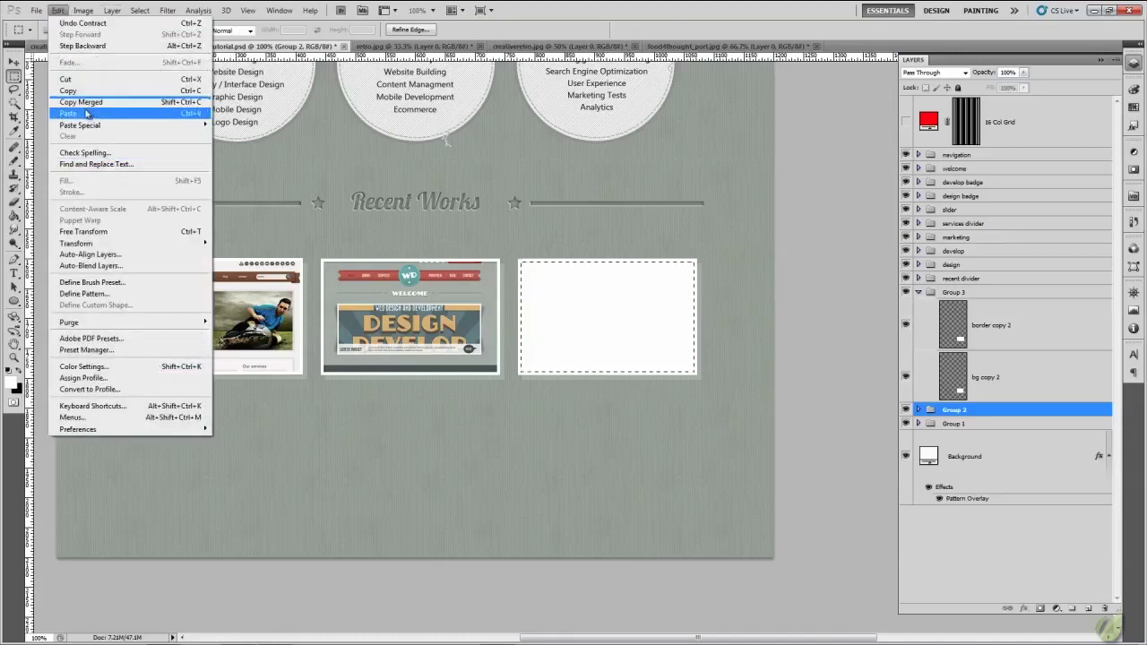
mouse_move(86, 129)
click(229, 136)
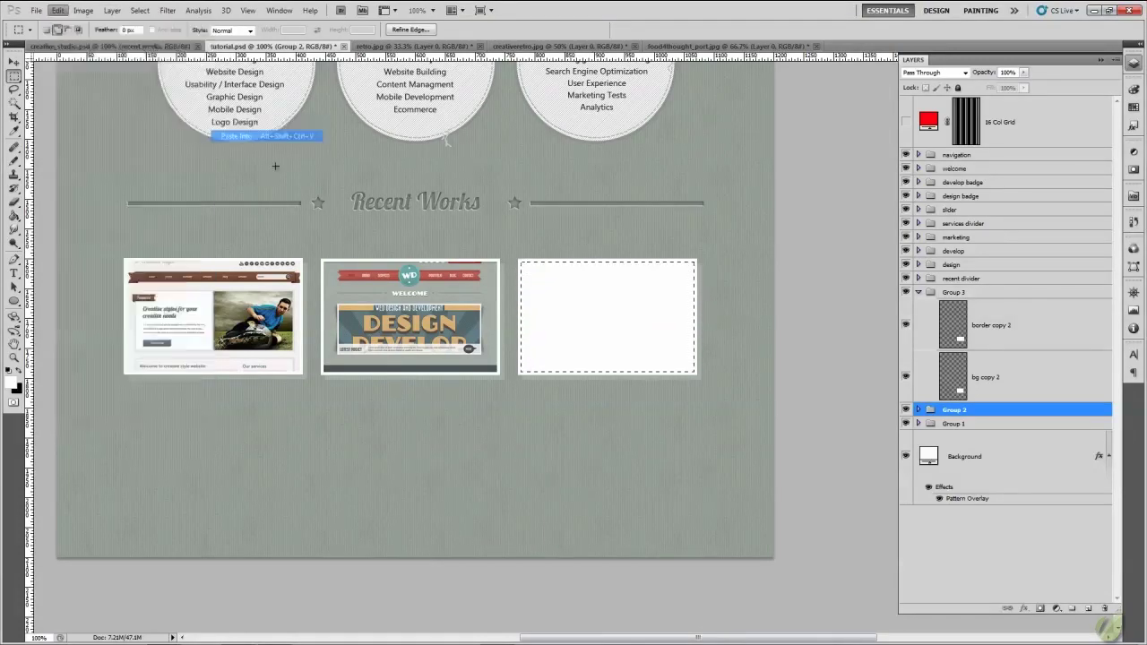
drag(1013, 414, 1008, 309)
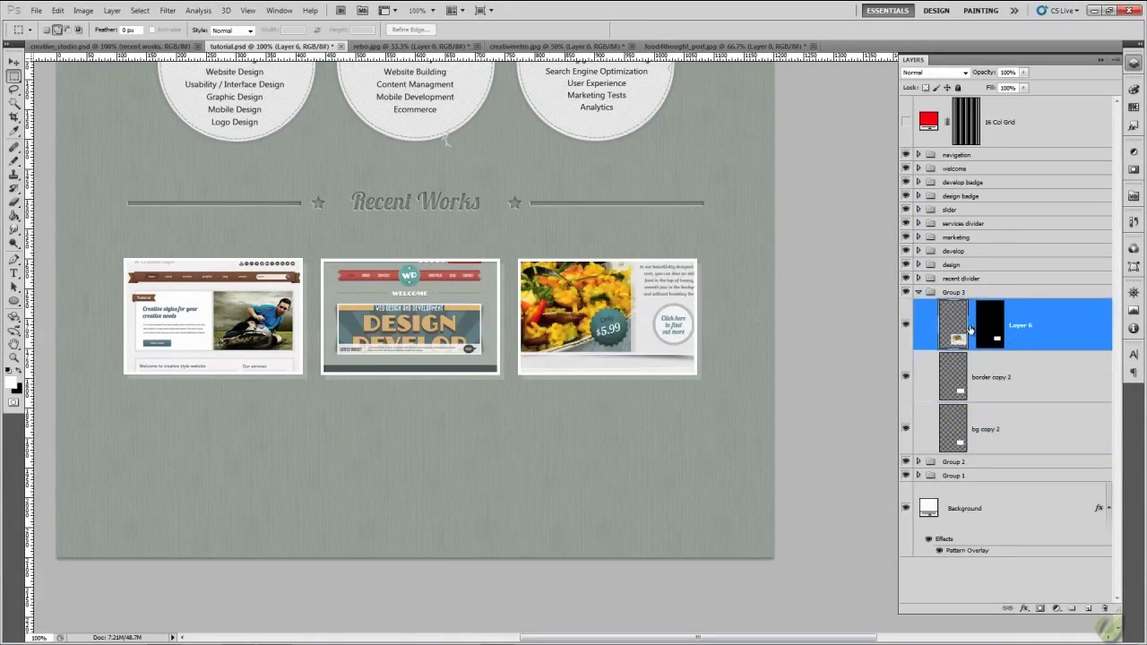
Scale the pasted restaurant page proportionally to about 46% and position it in the third frame with its header at the top edge.
key(ctrl+t)
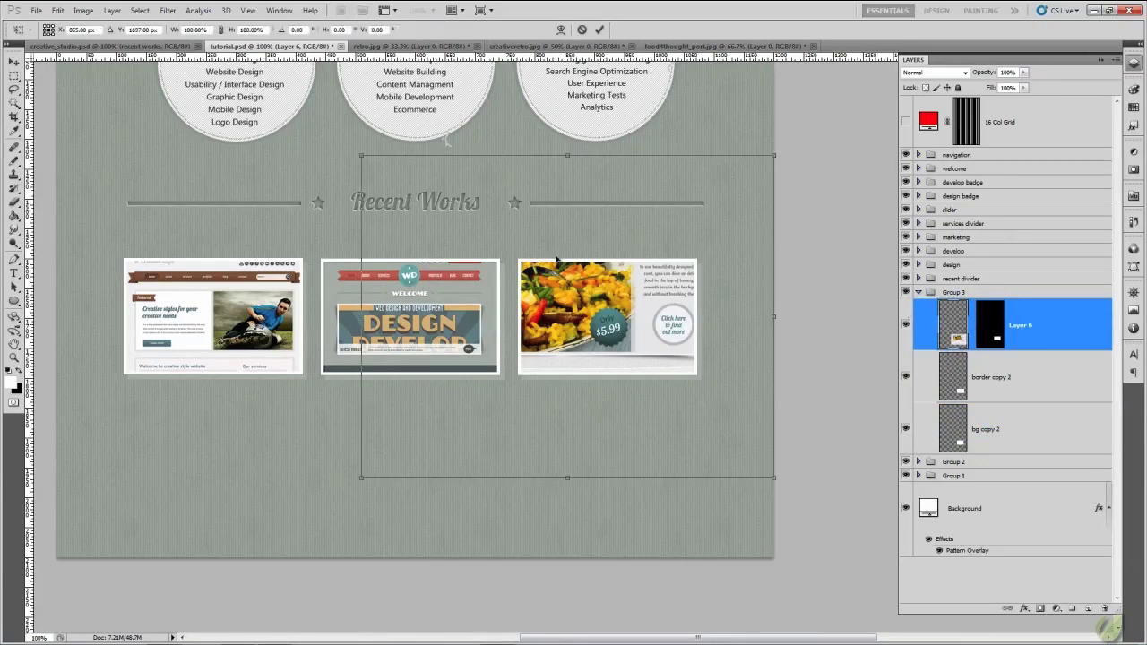
drag(362, 156, 557, 279)
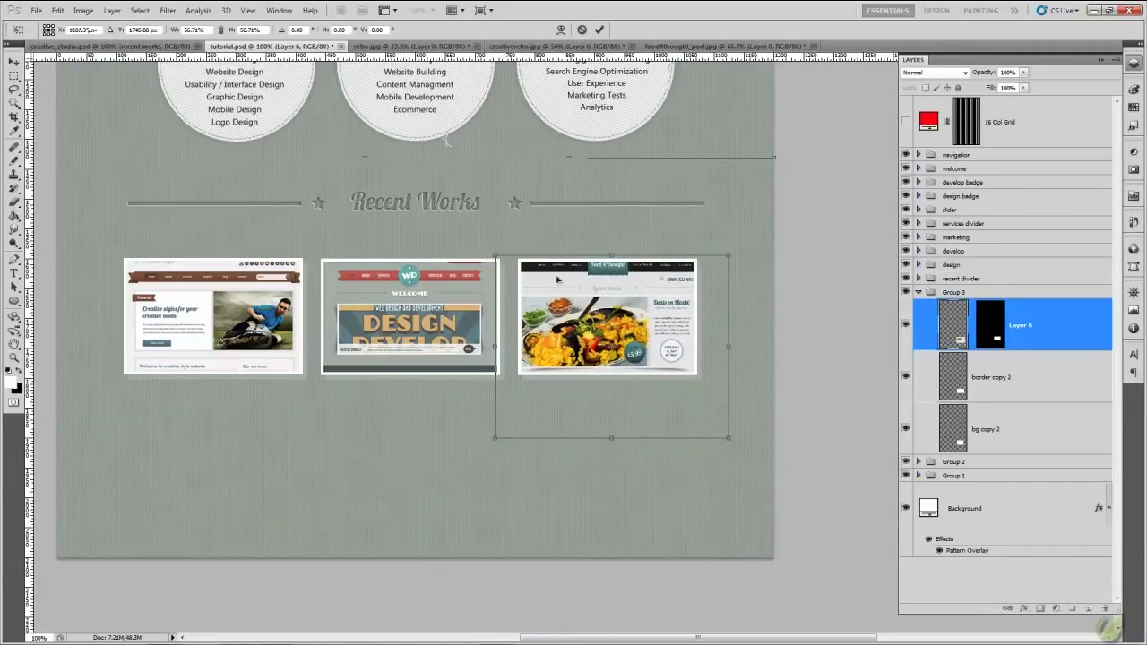
drag(491, 256, 523, 280)
drag(569, 317, 510, 257)
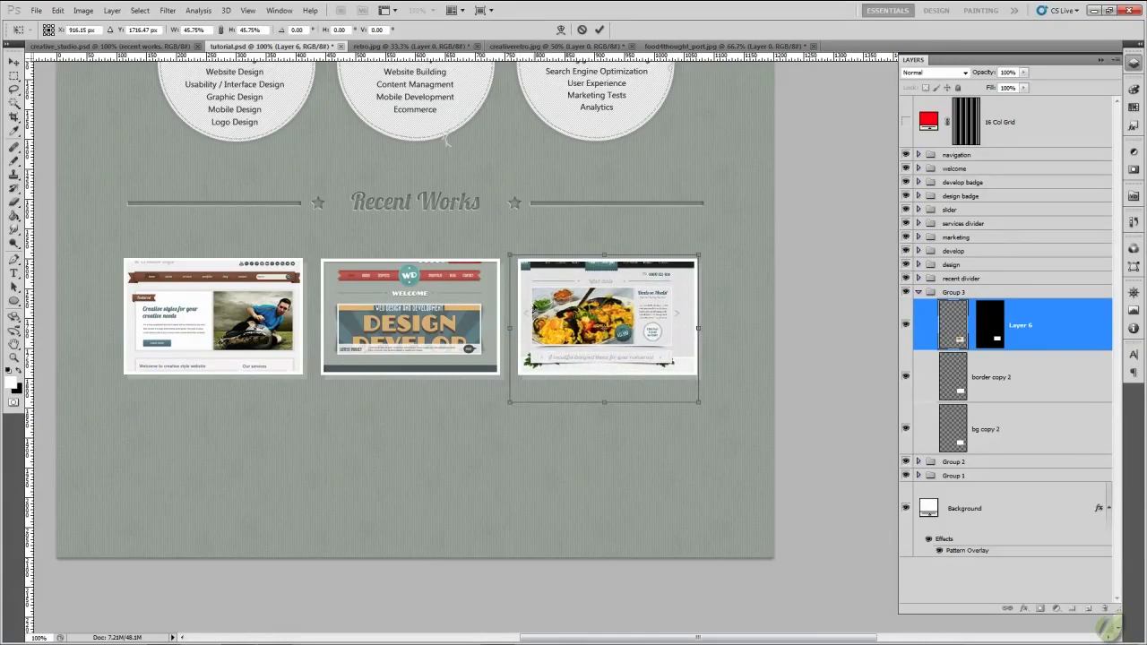
key(Down)
key(Down)
key(Down)
key(Down)
key(Down)
key(Down)
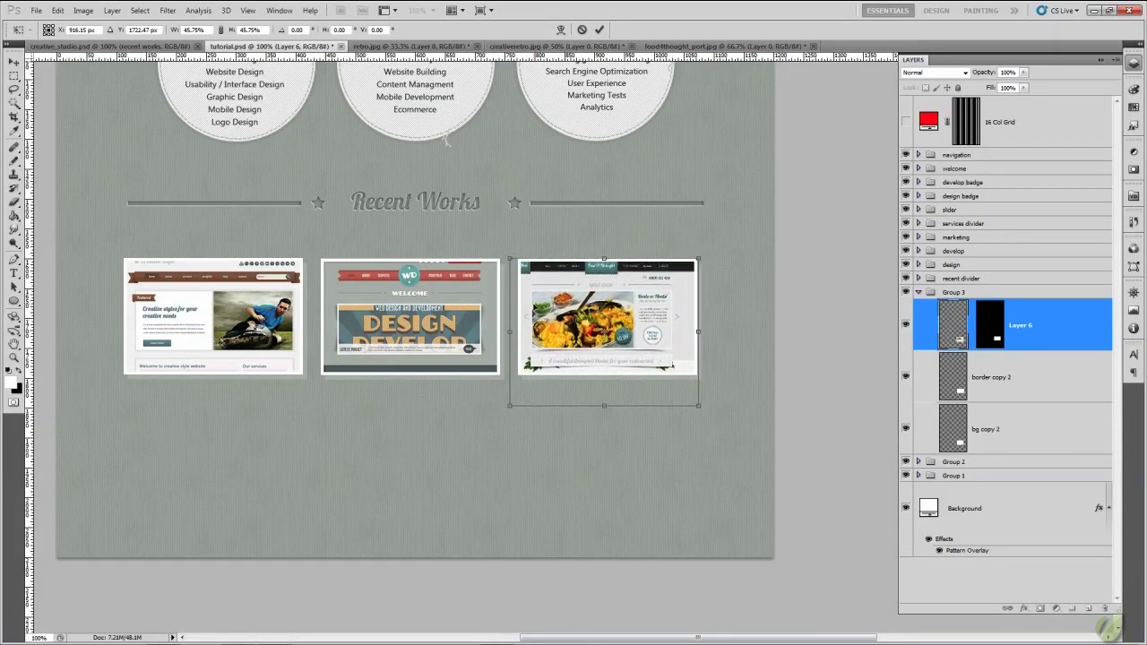
key(Return)
key(m)
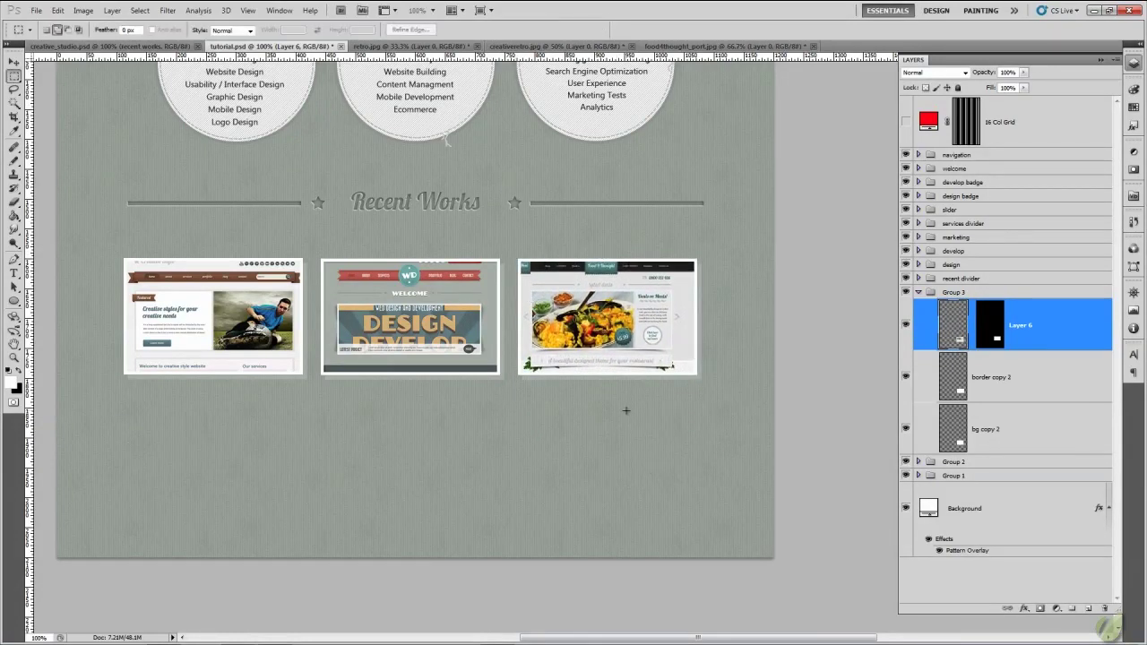
In Group 3, rename Layer 6 as img and border copy 2 as border.
double_click(1020, 325)
text(img)
click(993, 378)
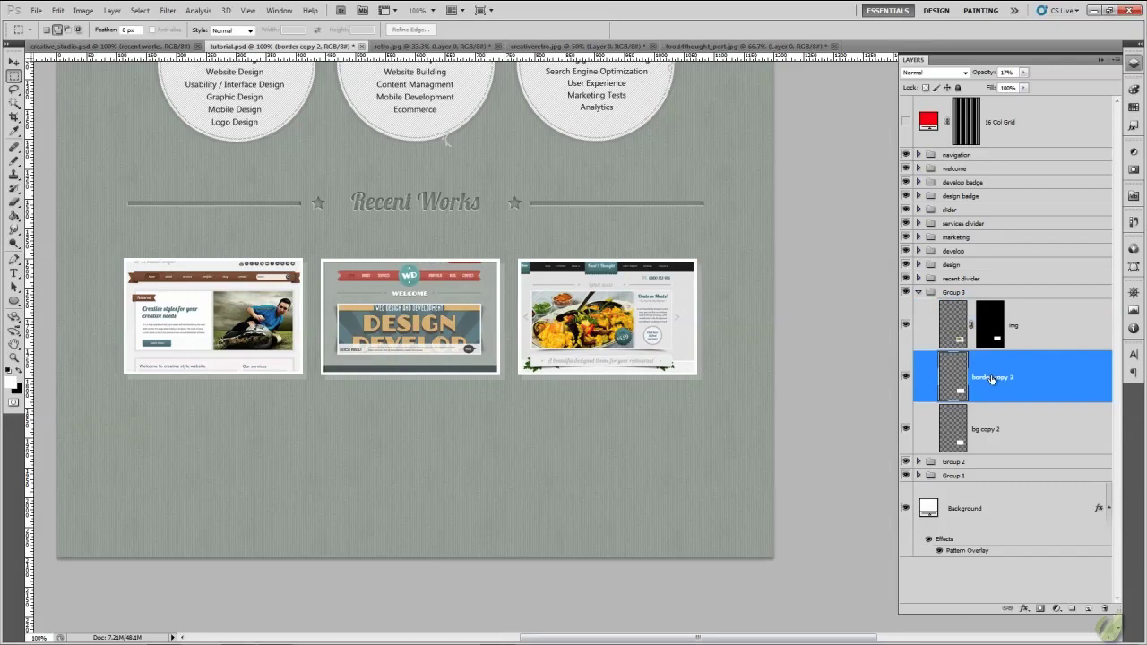
double_click(993, 378)
key(BackSpace)
key(BackSpace)
key(BackSpace)
key(BackSpace)
Rename Group 3's bg copy 2 layer as bg.
click(1001, 428)
double_click(1001, 429)
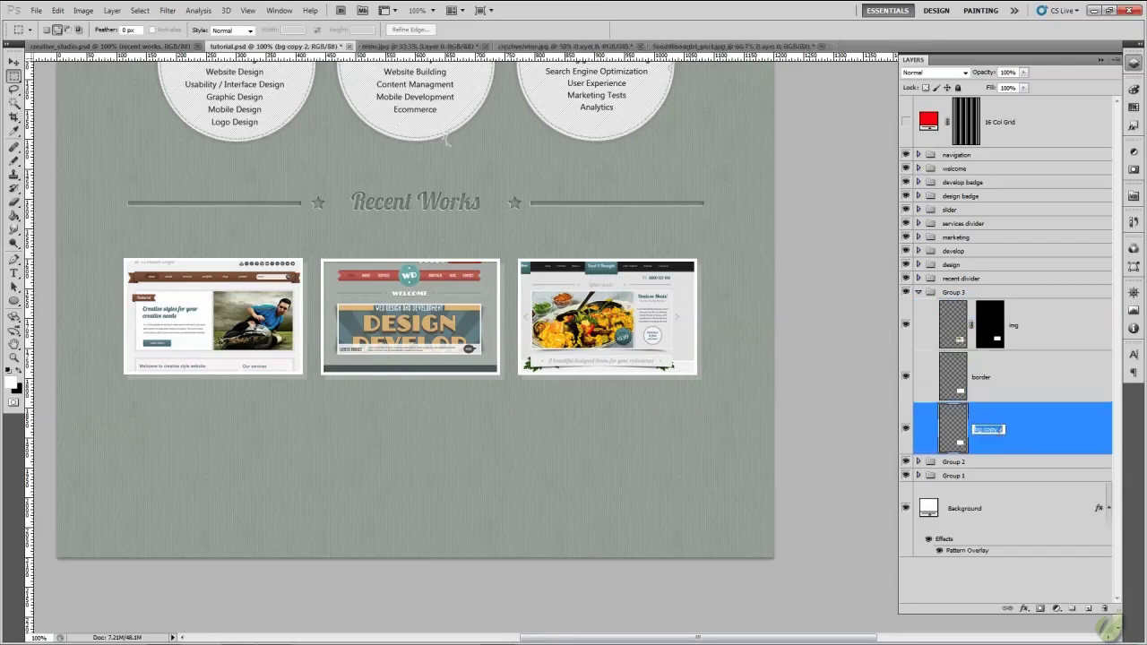
key(BackSpace)
key(BackSpace)
key(BackSpace)
key(BackSpace)
key(BackSpace)
key(BackSpace)
key(Return)
Rename Group 3 as food 4 thought and collapse it.
click(949, 294)
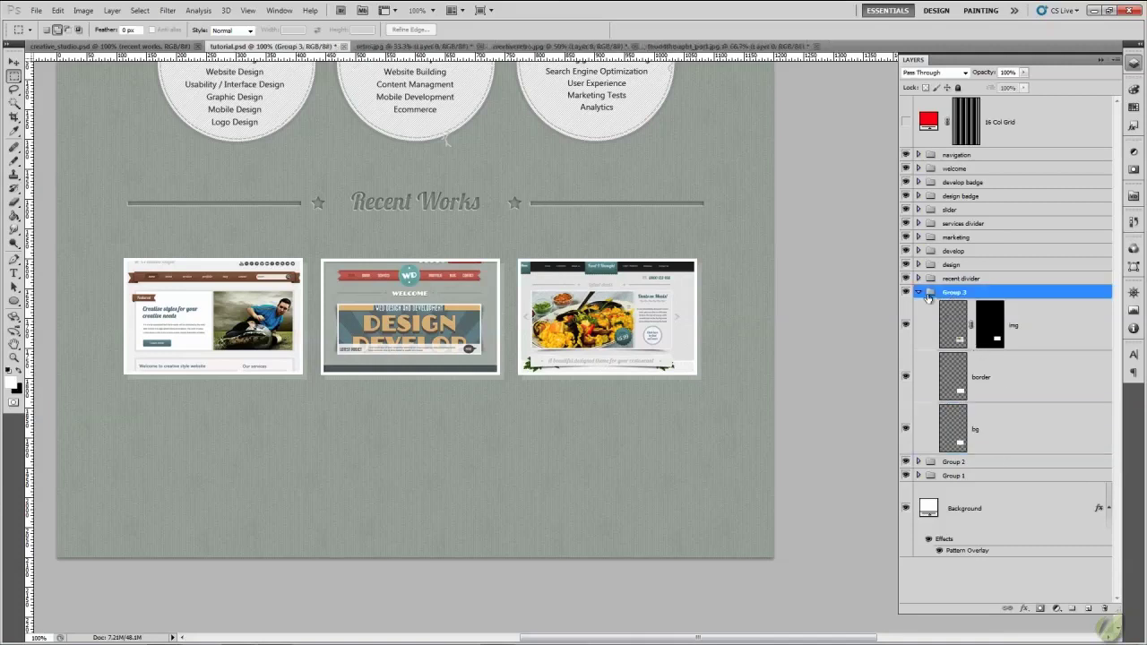
click(907, 293)
click(906, 294)
double_click(955, 292)
text(food 4 thought)
key(Return)
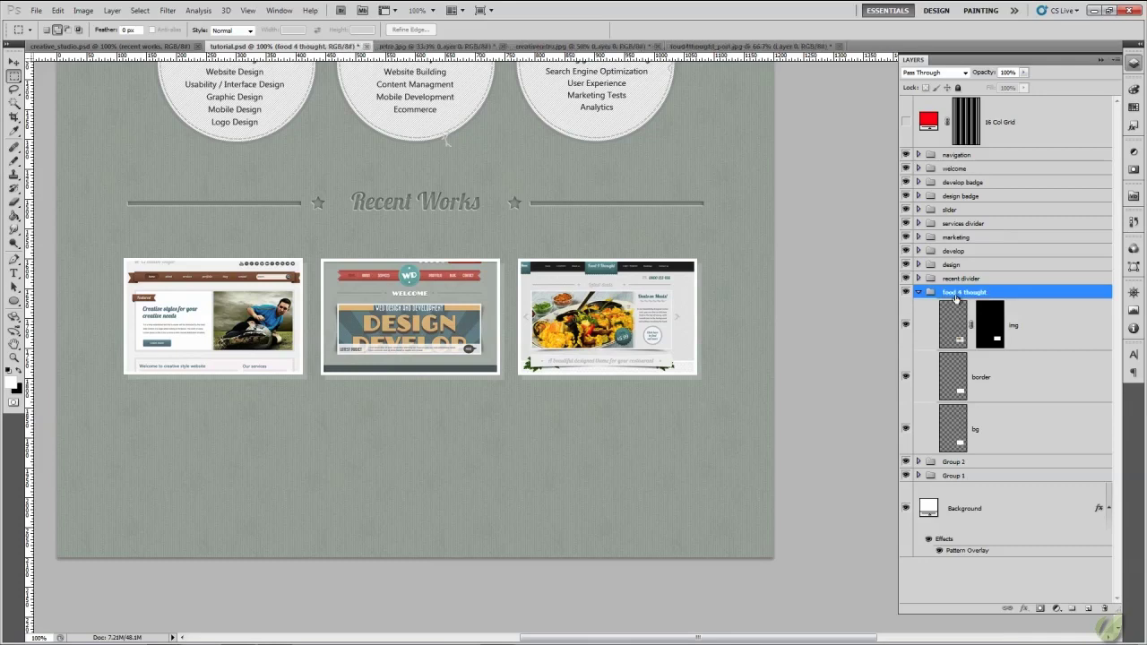
click(918, 293)
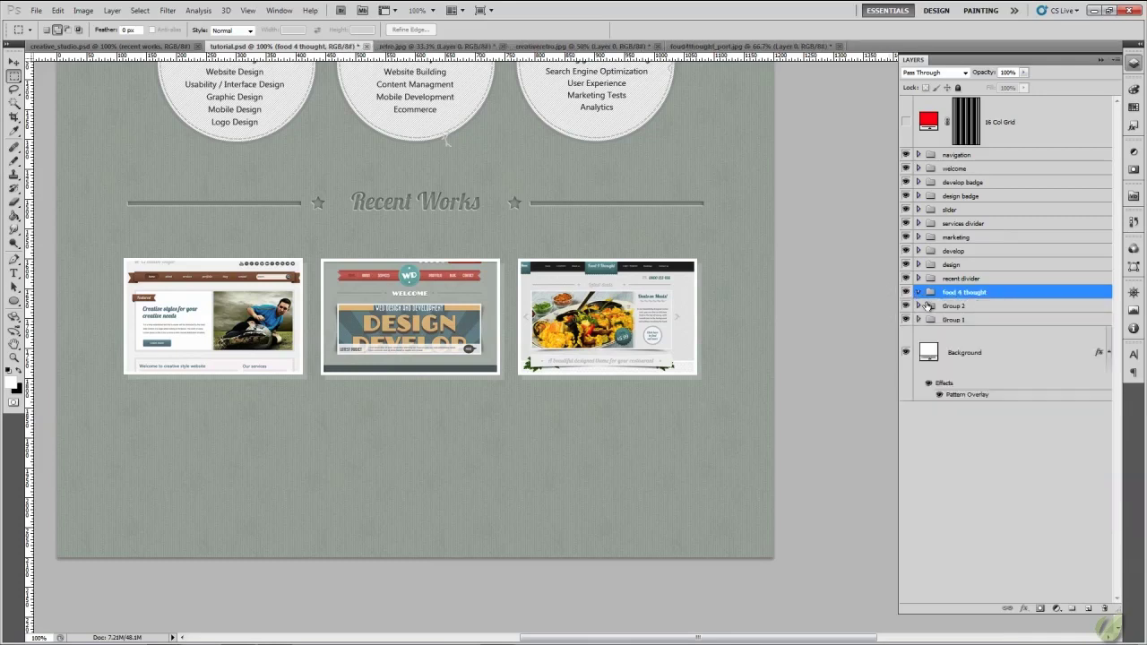
Identify Group 2 by toggling its visibility, and rename it as retro.
click(906, 305)
click(907, 306)
click(918, 306)
double_click(954, 306)
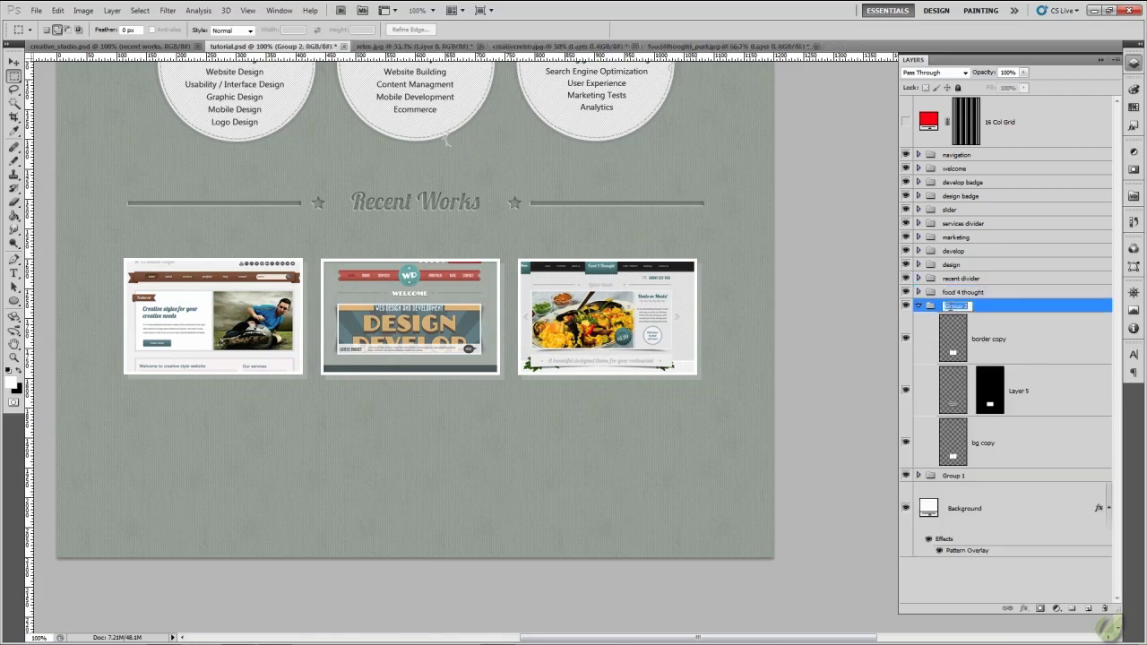
text(retro)
key(Return)
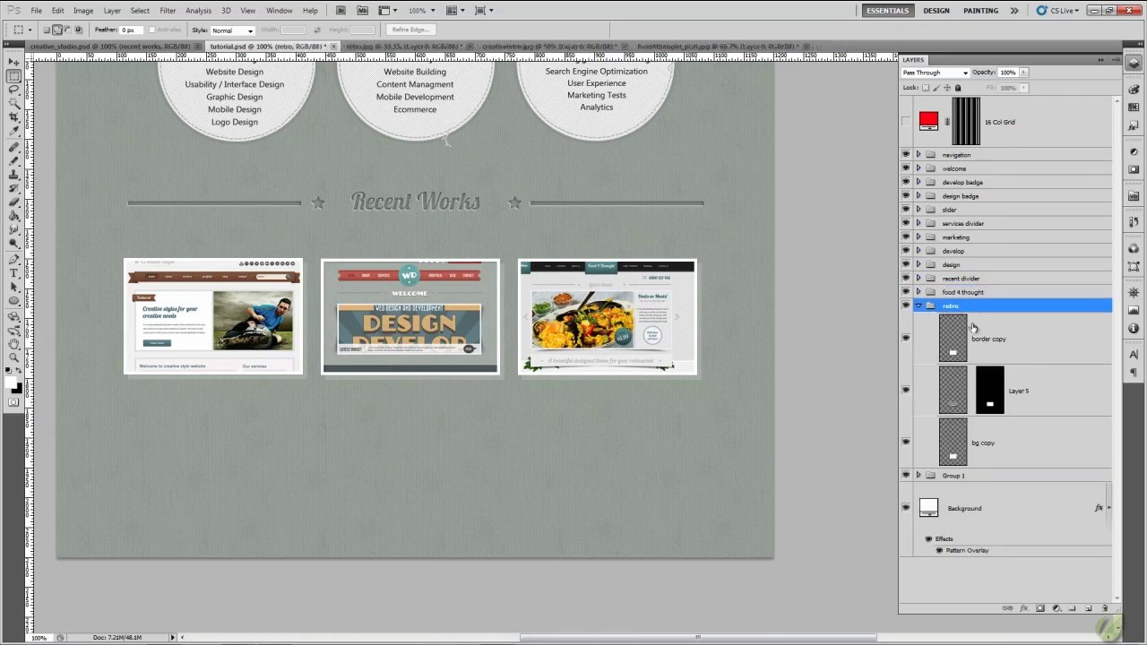
Rename Layer 5 in the retro group as img and collapse the group.
click(1021, 388)
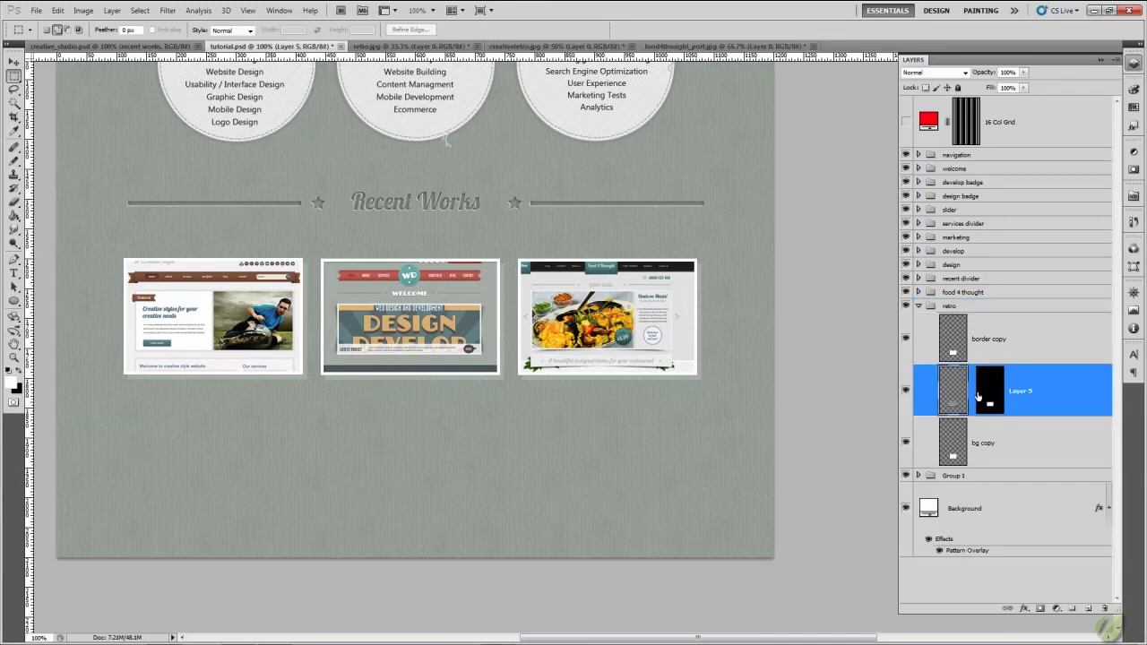
double_click(1021, 391)
key(Return)
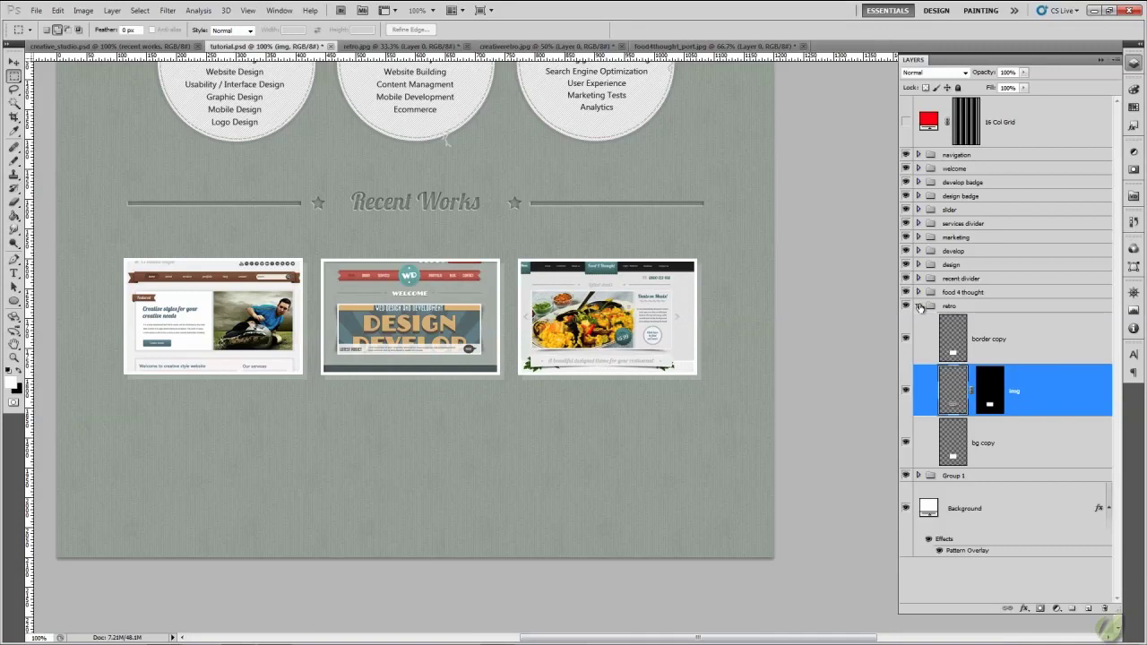
click(918, 306)
Rename Group 1 as creative style and collapse it.
click(918, 320)
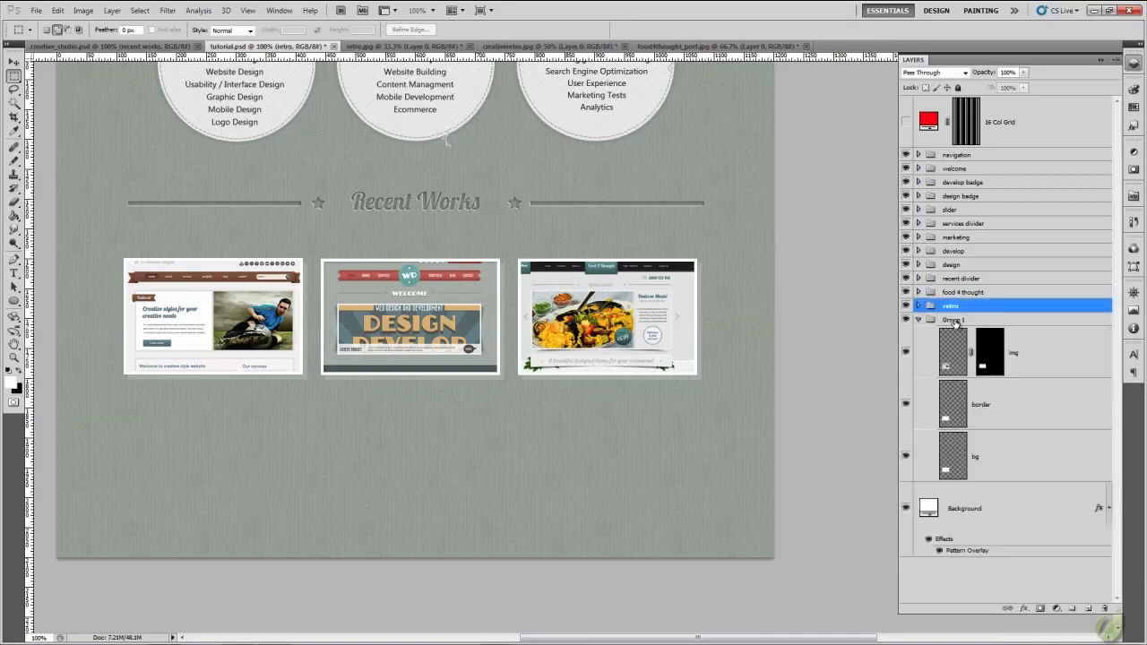
double_click(955, 321)
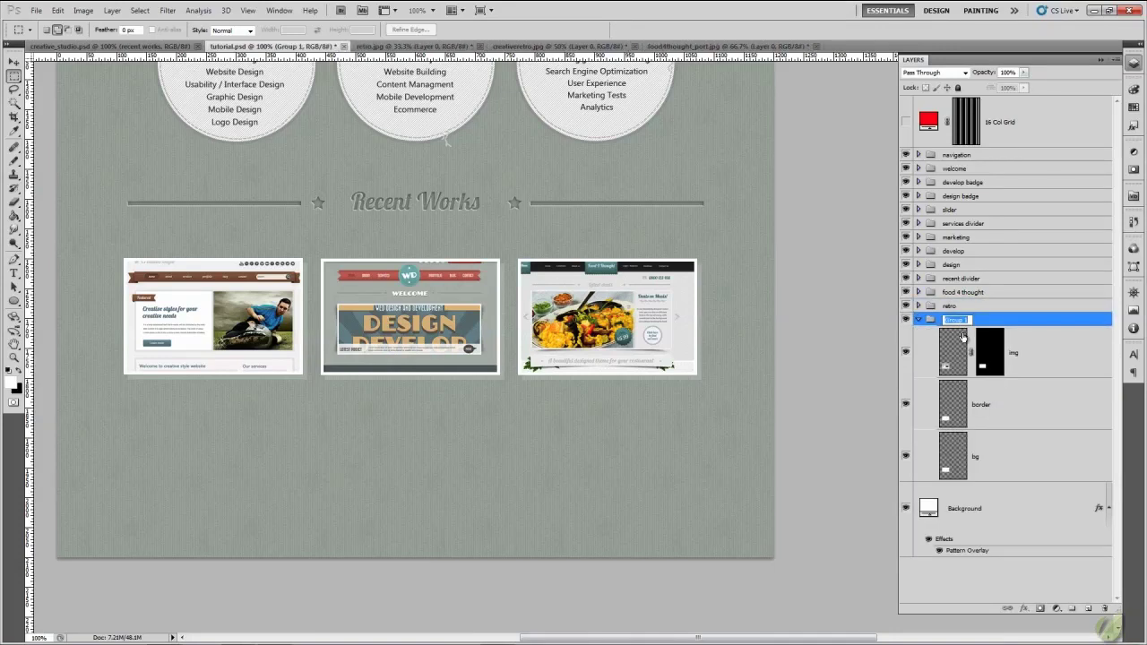
text(creative style)
key(Return)
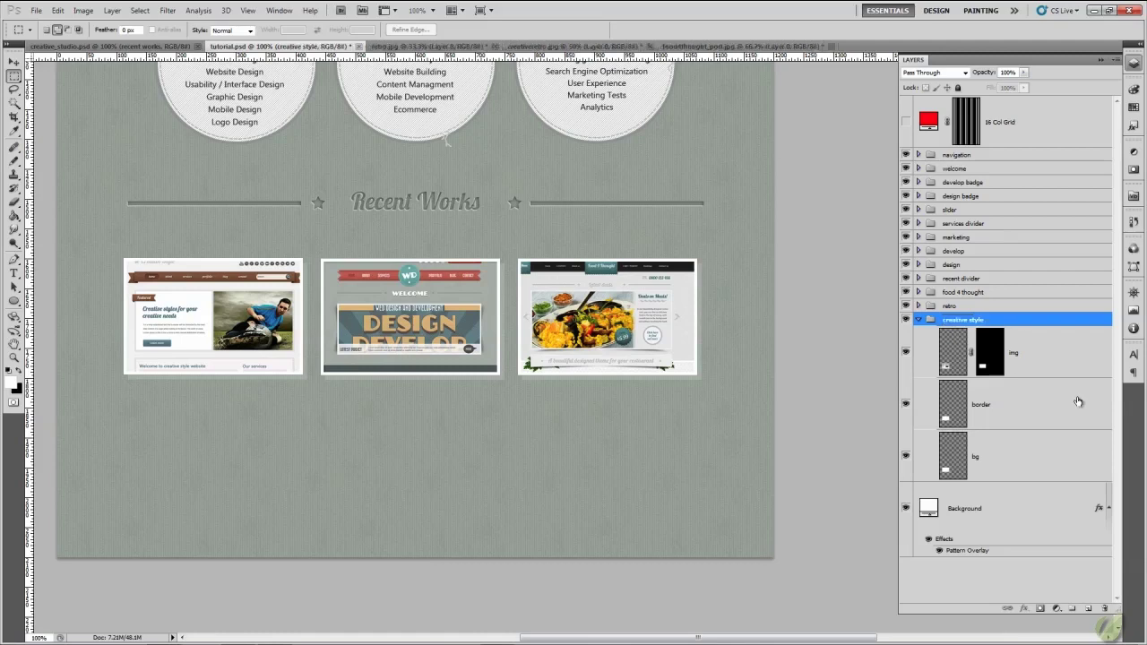
click(920, 320)
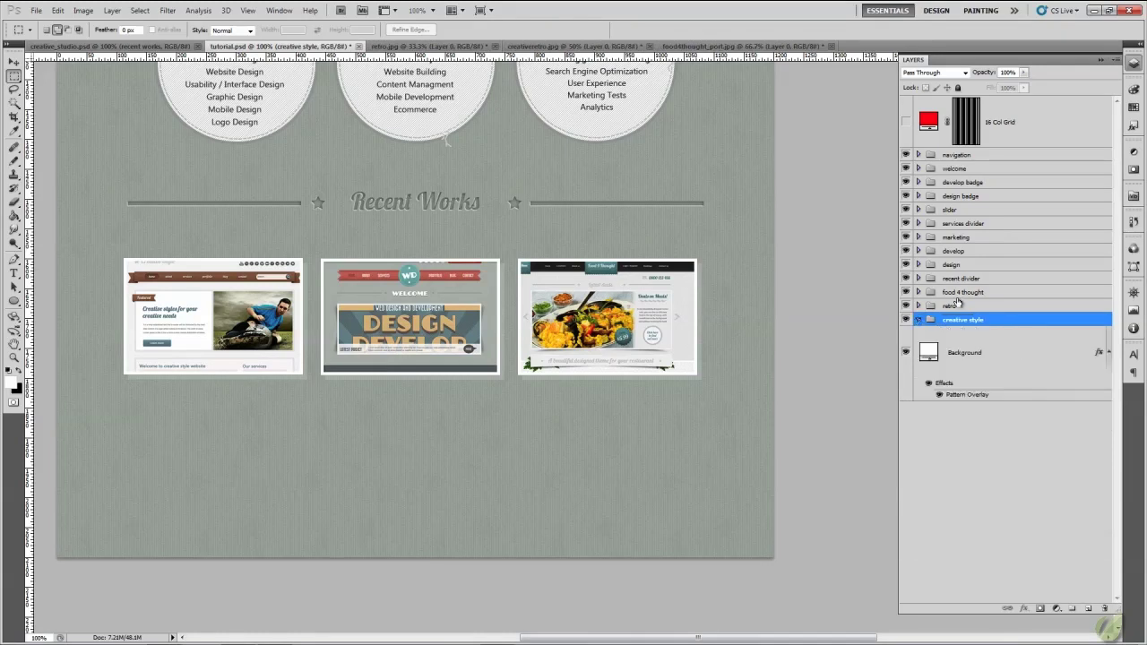
Group the food 4 thought, retro and creative style groups together and name the new group recent works.
click(964, 292)
shift+click(987, 326)
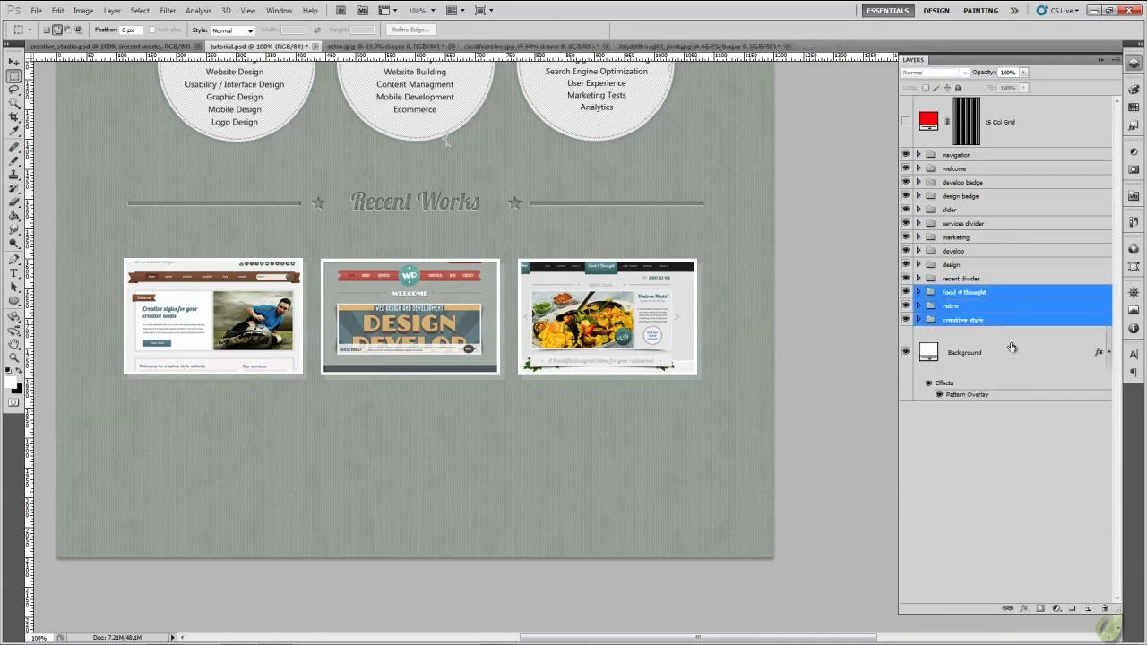
key(ctrl+g)
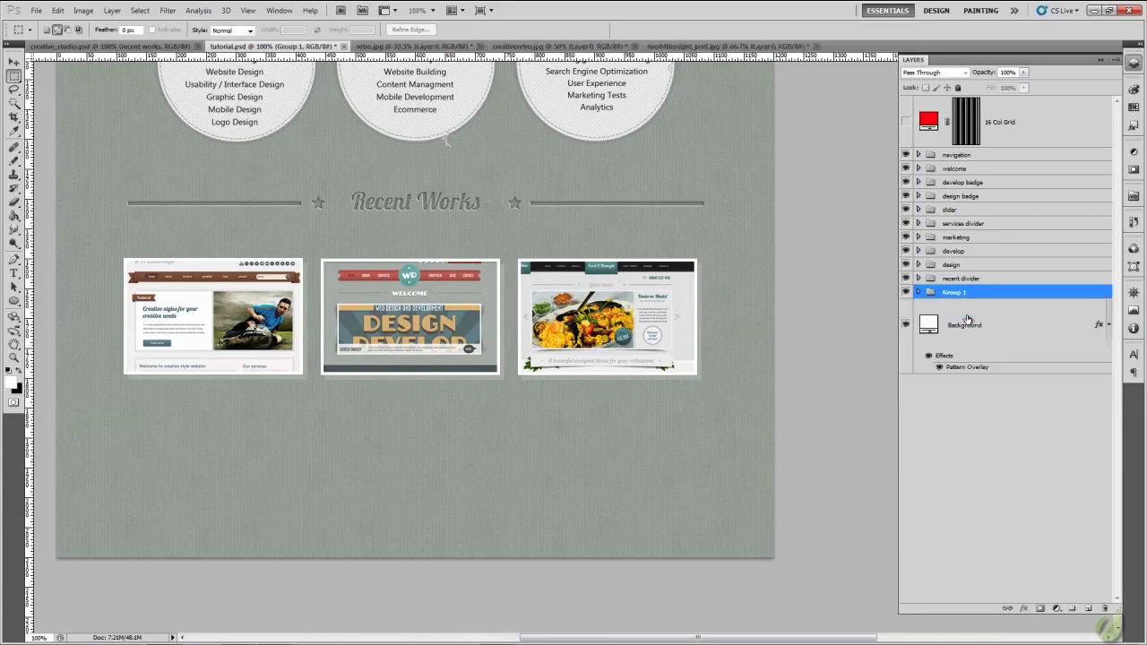
double_click(955, 292)
text(recent works)
key(Return)
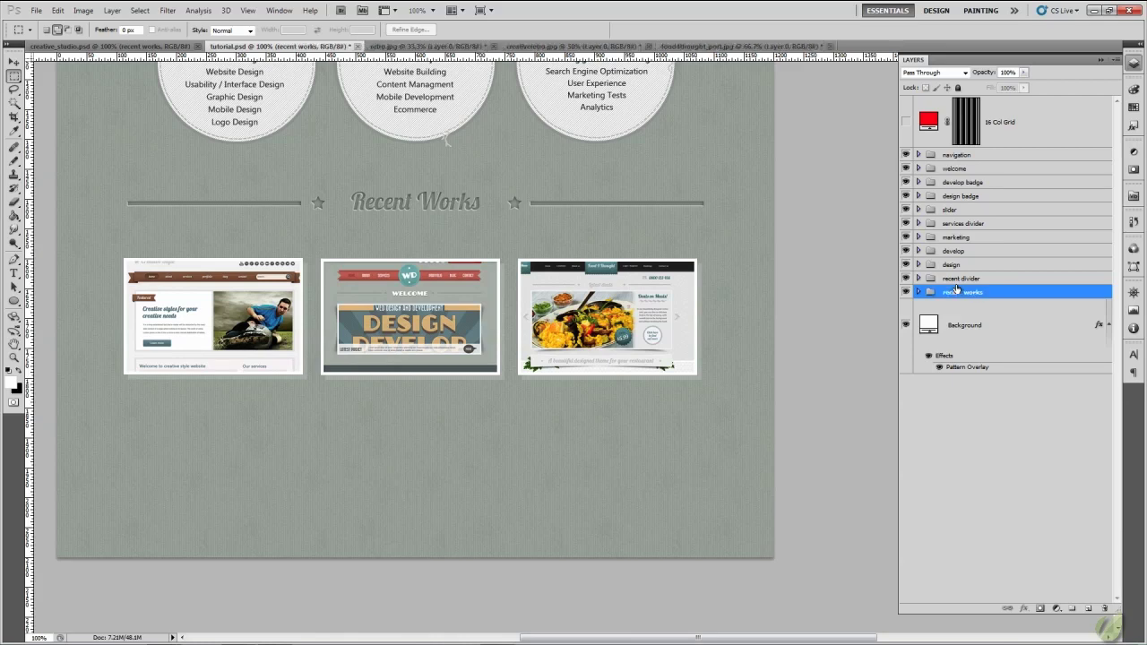
click(918, 292)
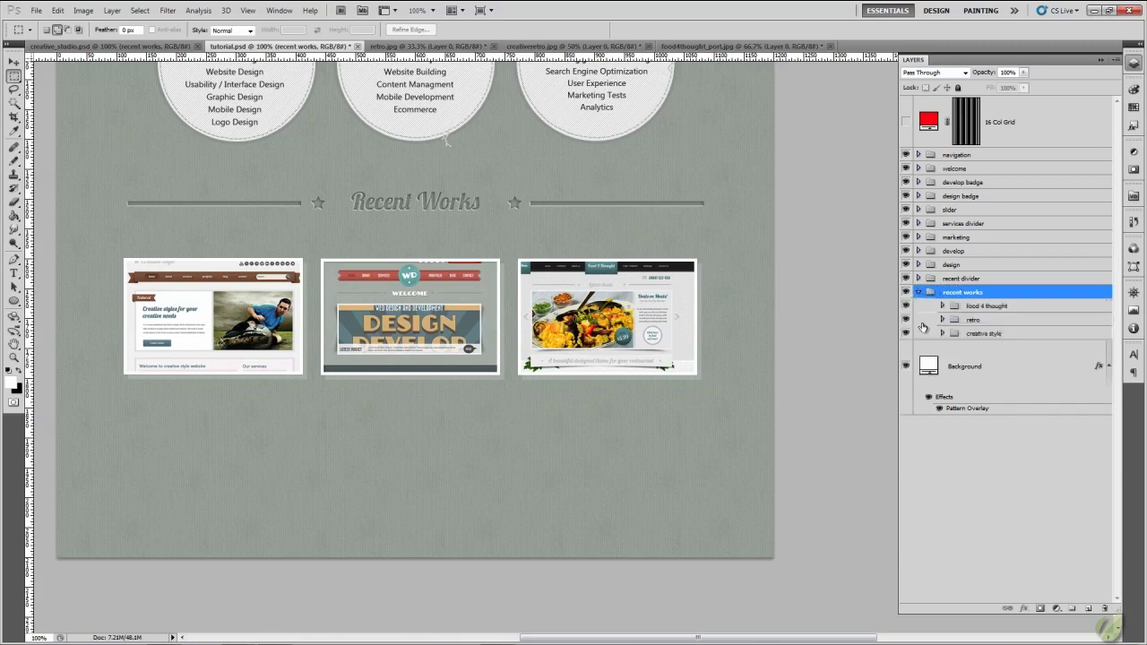
click(918, 292)
click(918, 293)
click(919, 293)
click(918, 293)
click(917, 292)
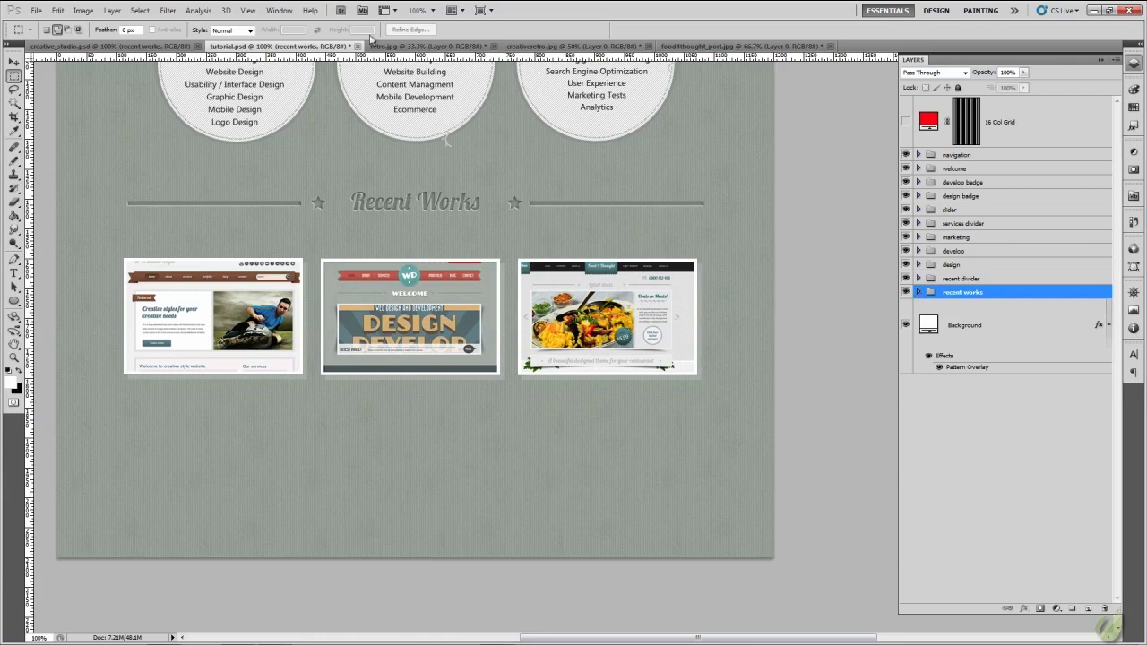
Check the captions in creative_studio.psd, then ready the Type tool in tutorial.psd with the creative style group's img layer selected.
click(145, 46)
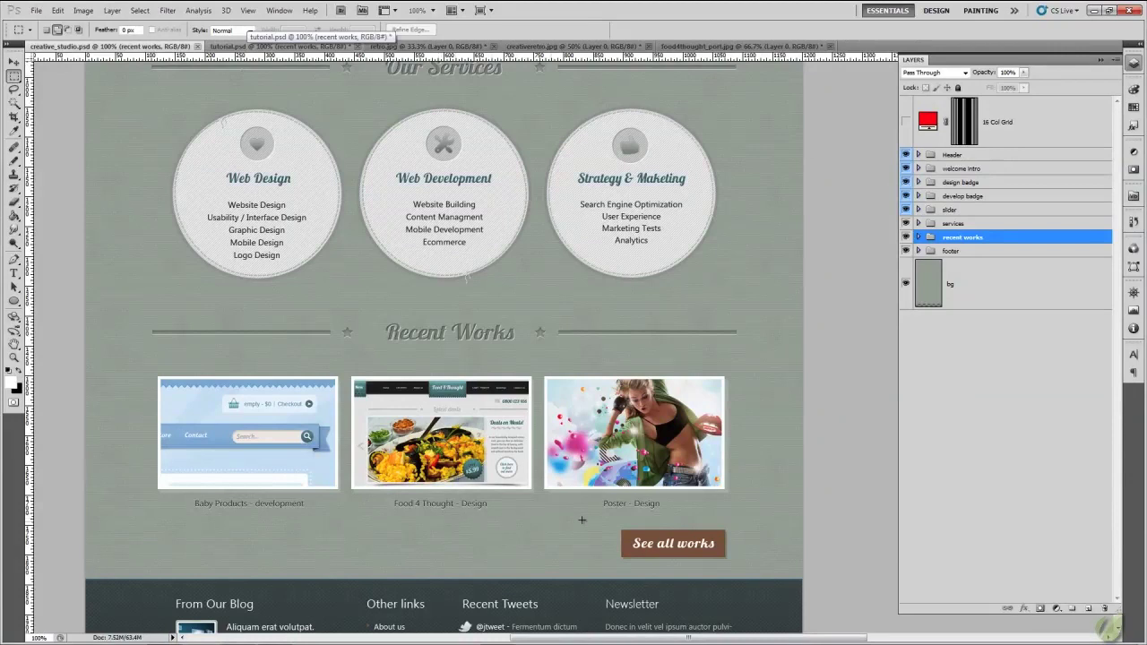
click(269, 47)
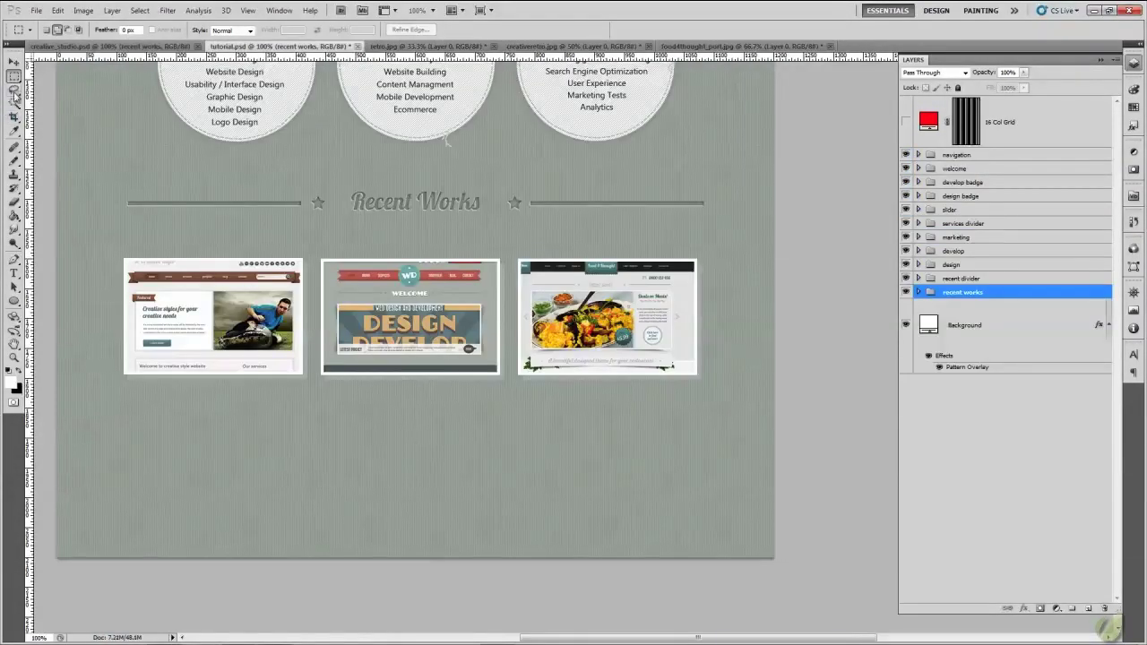
click(13, 273)
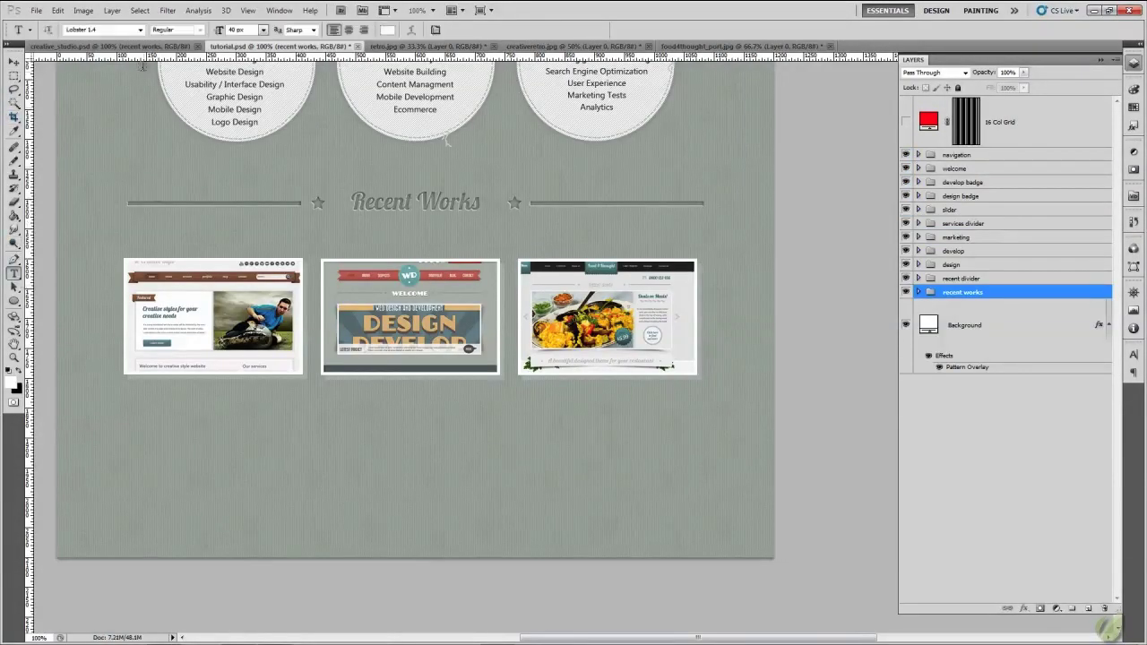
click(918, 293)
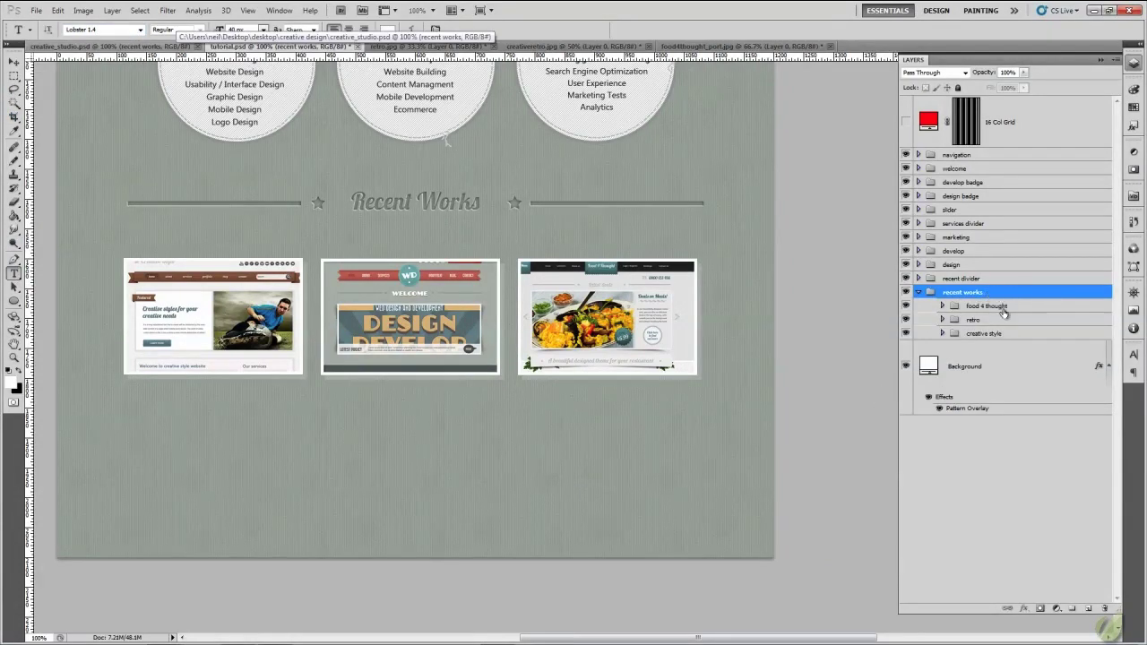
click(905, 337)
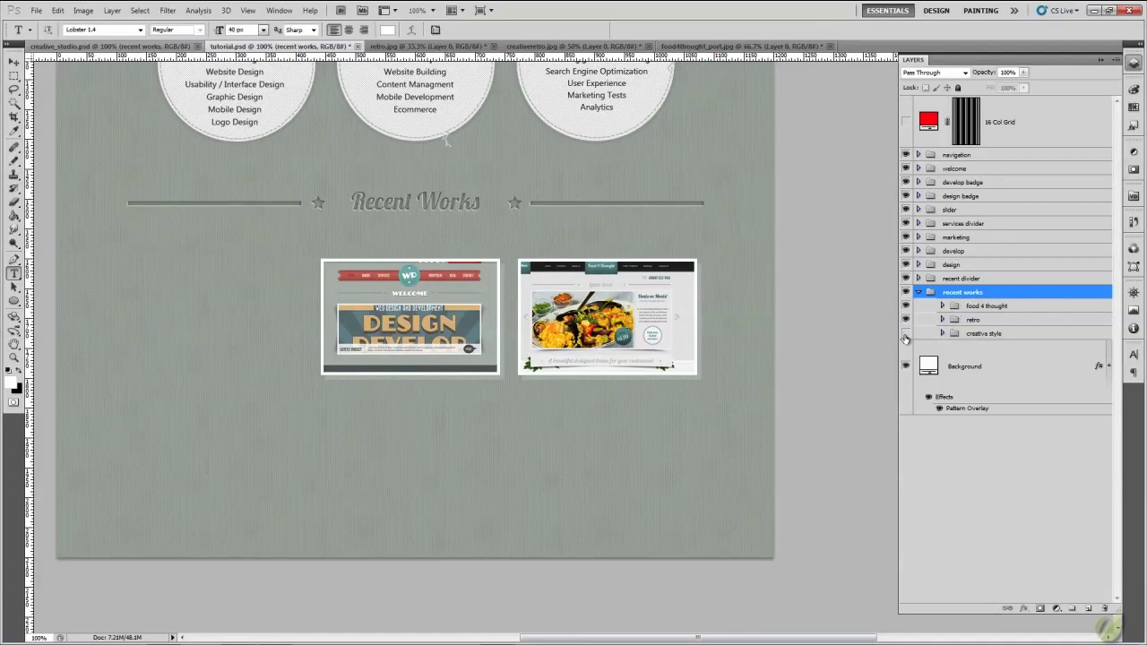
click(905, 337)
click(942, 333)
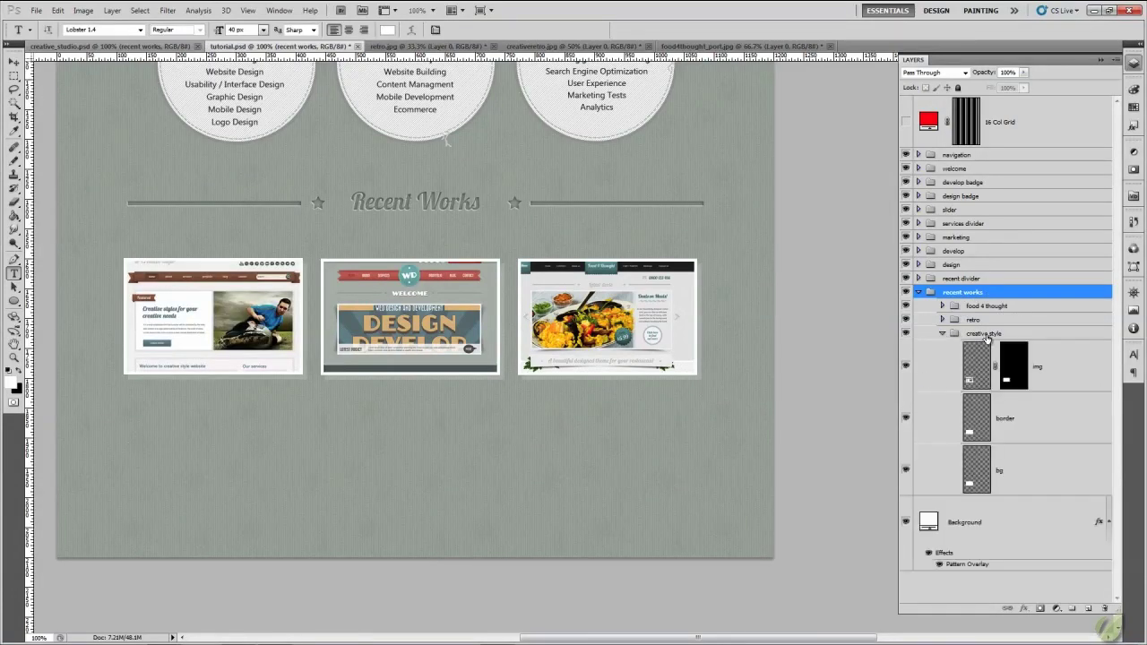
click(1061, 388)
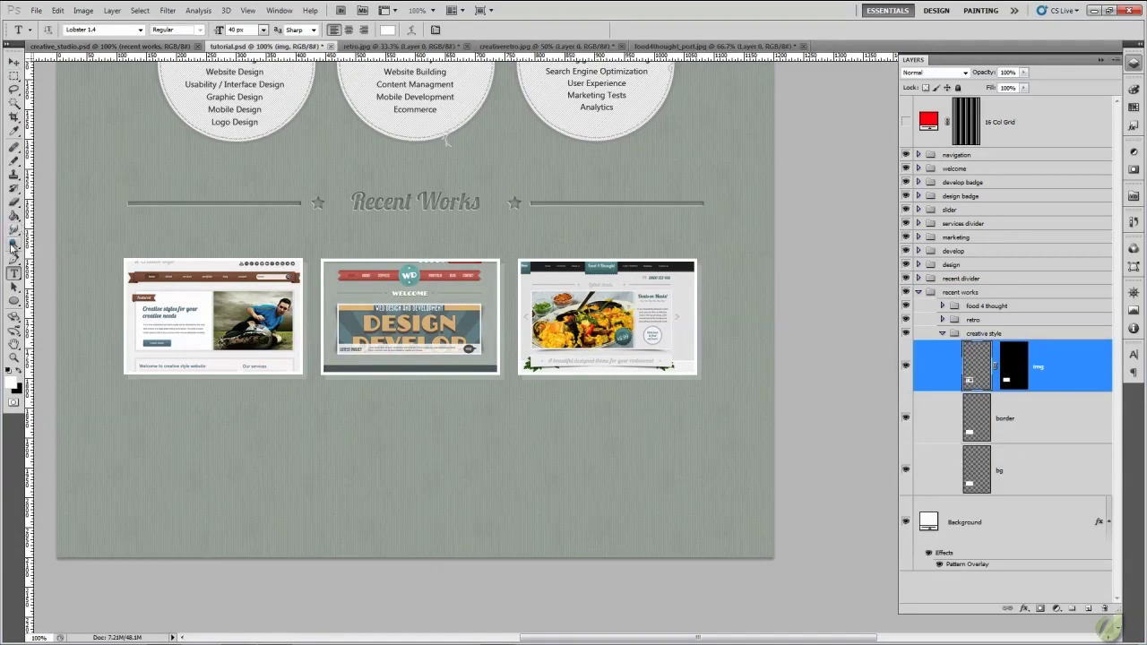
Set the text font to Segoe UI at 14 px.
click(140, 31)
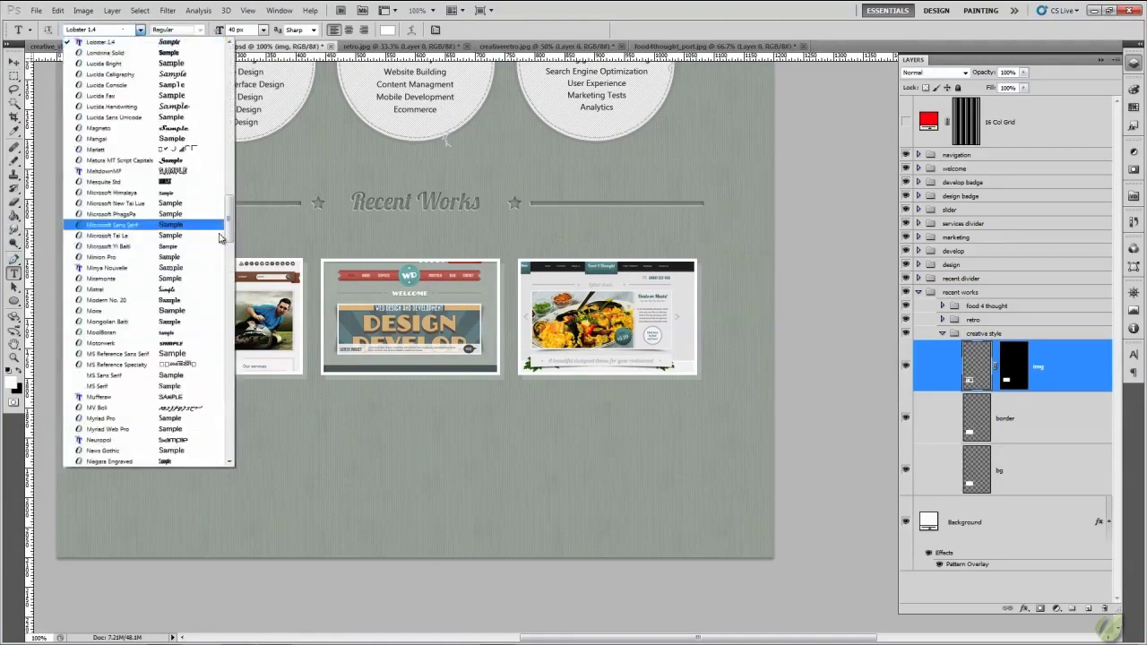
drag(235, 220, 235, 300)
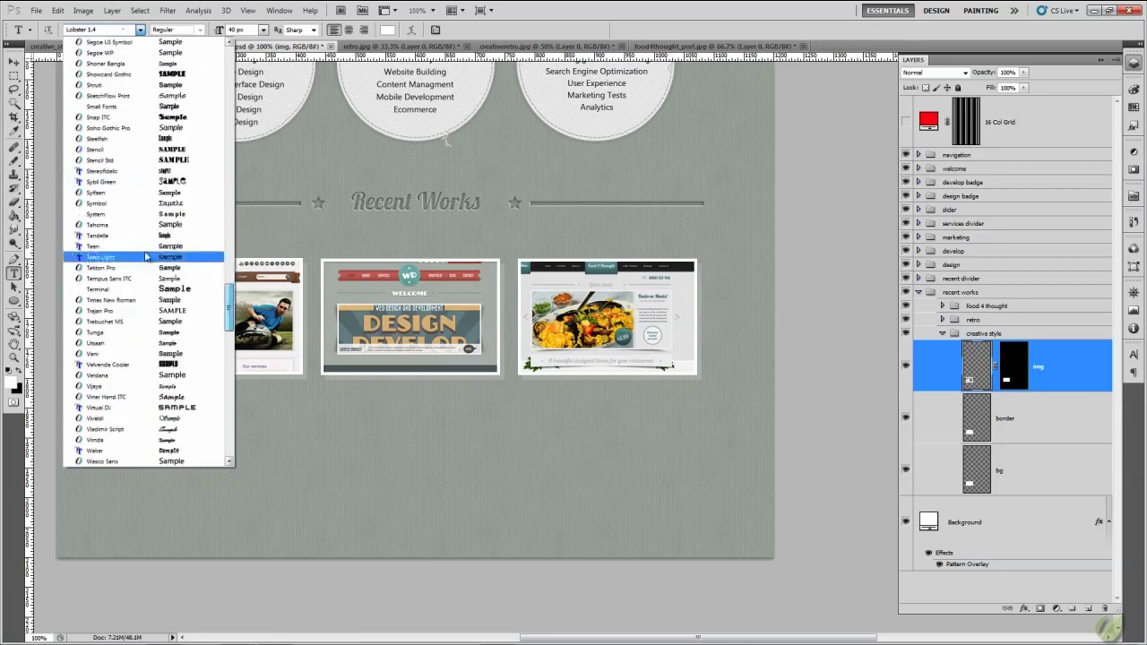
scroll(103, 55, up, 1)
click(100, 63)
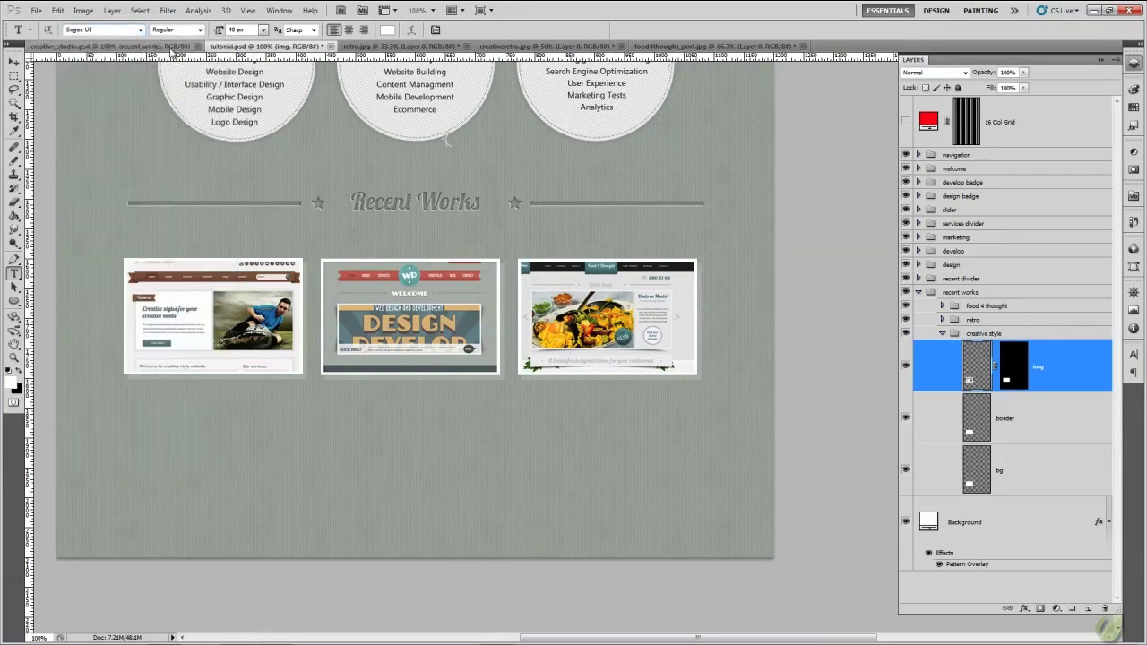
drag(232, 28, 199, 32)
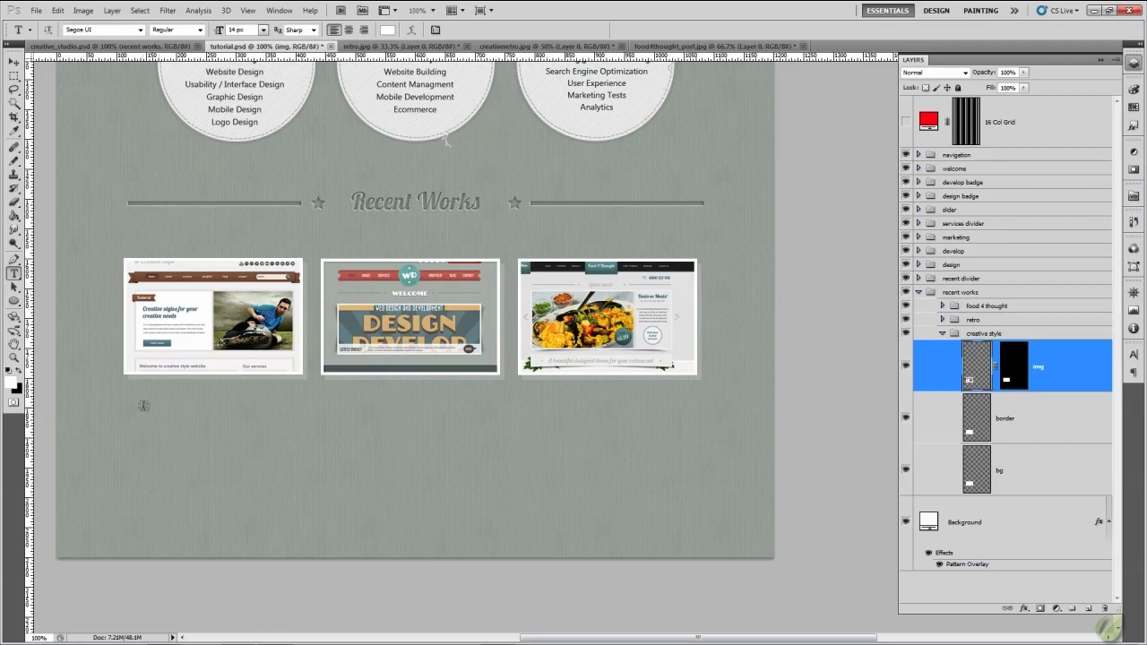
Check the reference captions in creative_studio.psd and add the caption "Creative style - Design" below the first thumbnail in tutorial.psd.
click(159, 47)
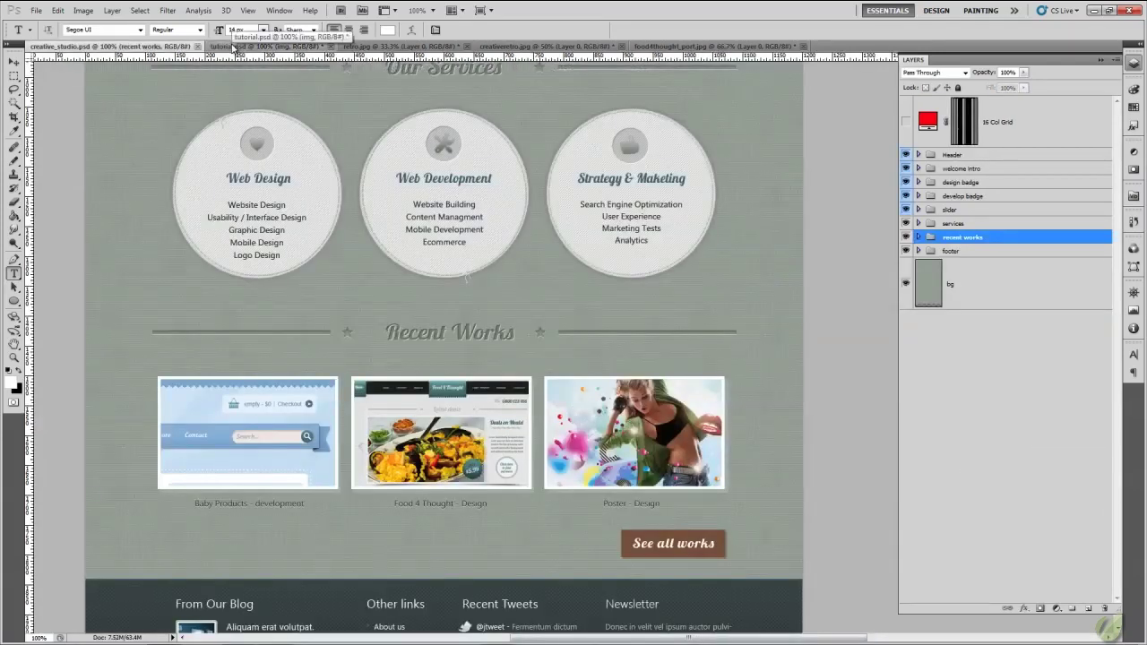
click(235, 47)
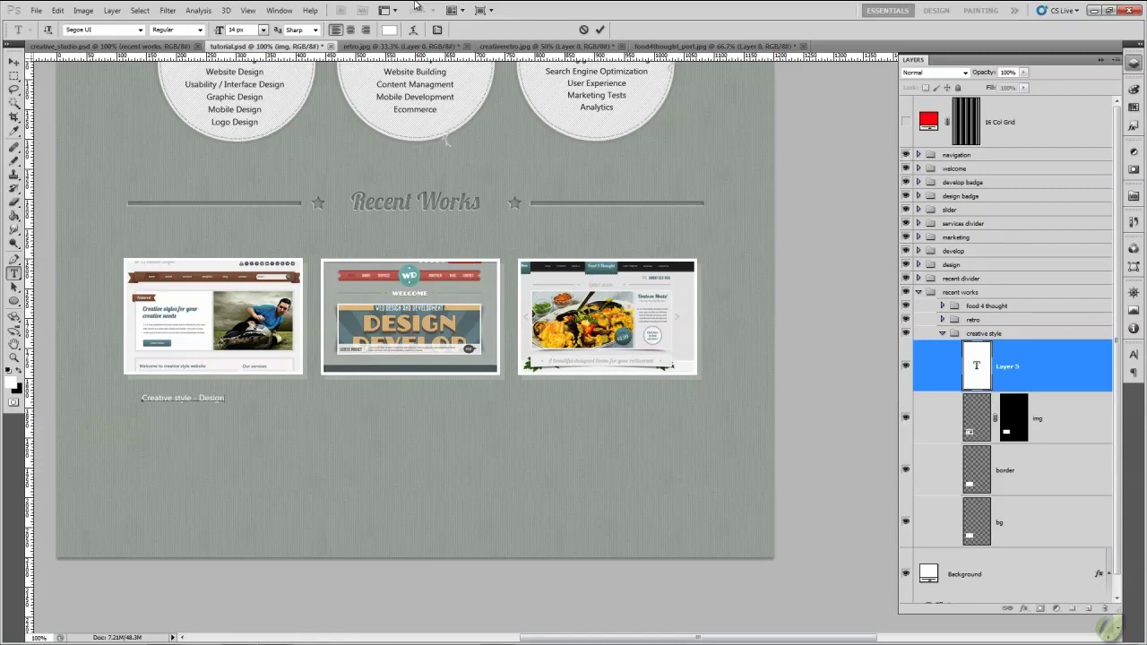
click(600, 30)
Center the caption beneath the first thumbnail, checking its alignment against the guides.
key(v)
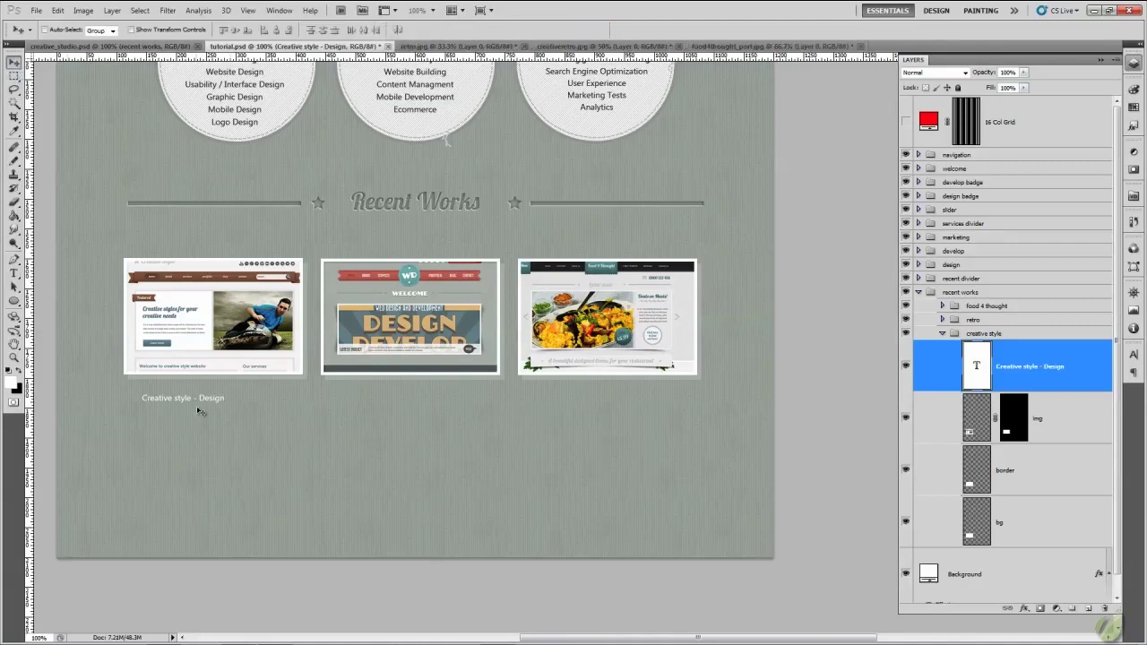
drag(204, 405, 232, 401)
drag(215, 403, 216, 403)
key(ctrl+semicolon)
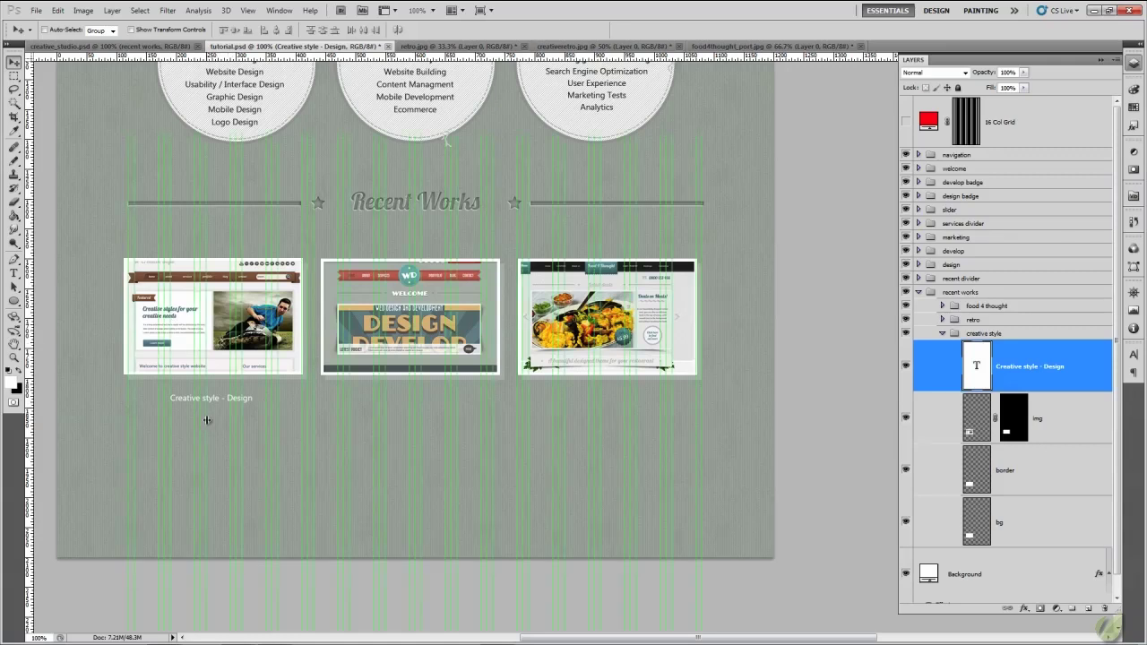
key(ctrl+semicolon)
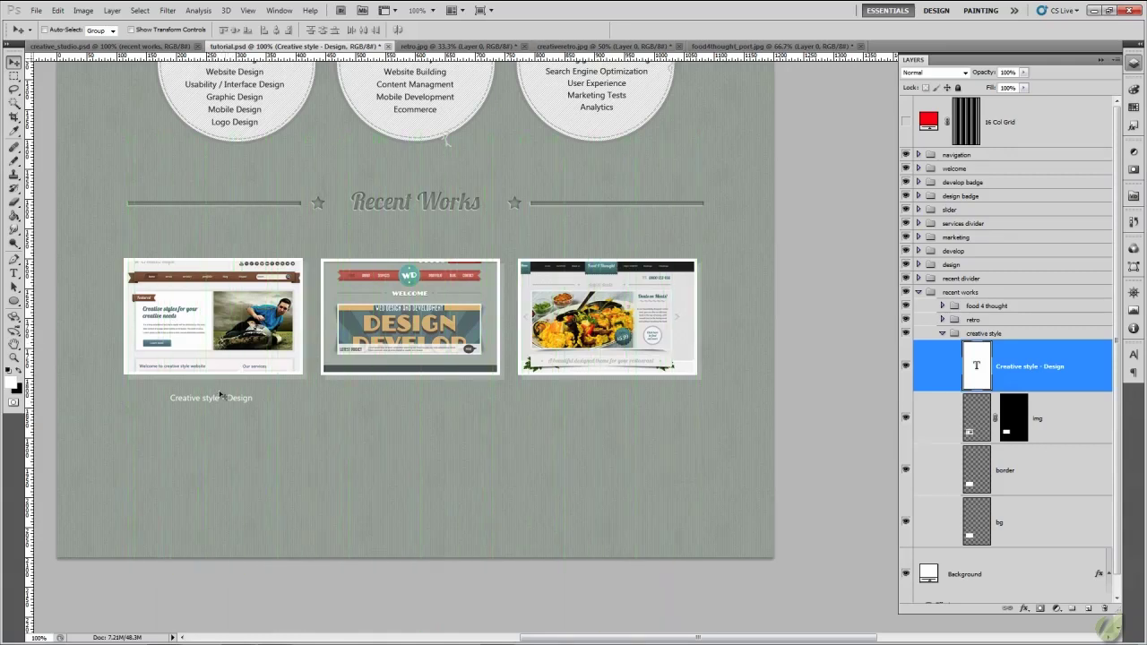
Set the first thumbnail's caption text color to dark grey #333333 and compare it with the creative_studio.psd reference.
right_click(984, 368)
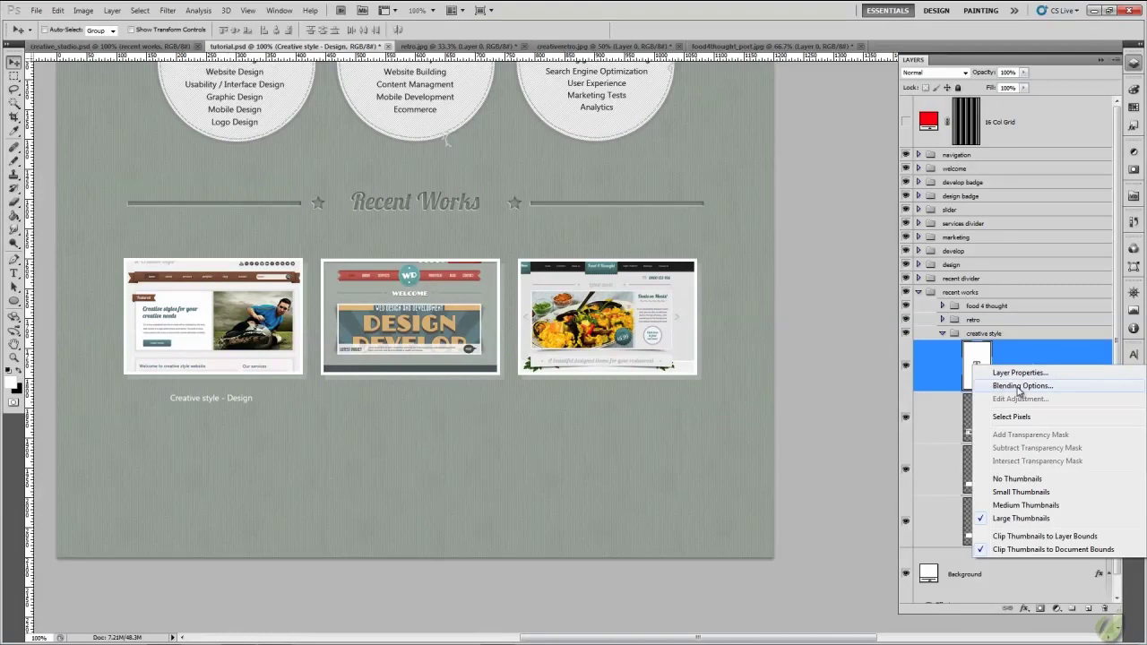
click(1019, 386)
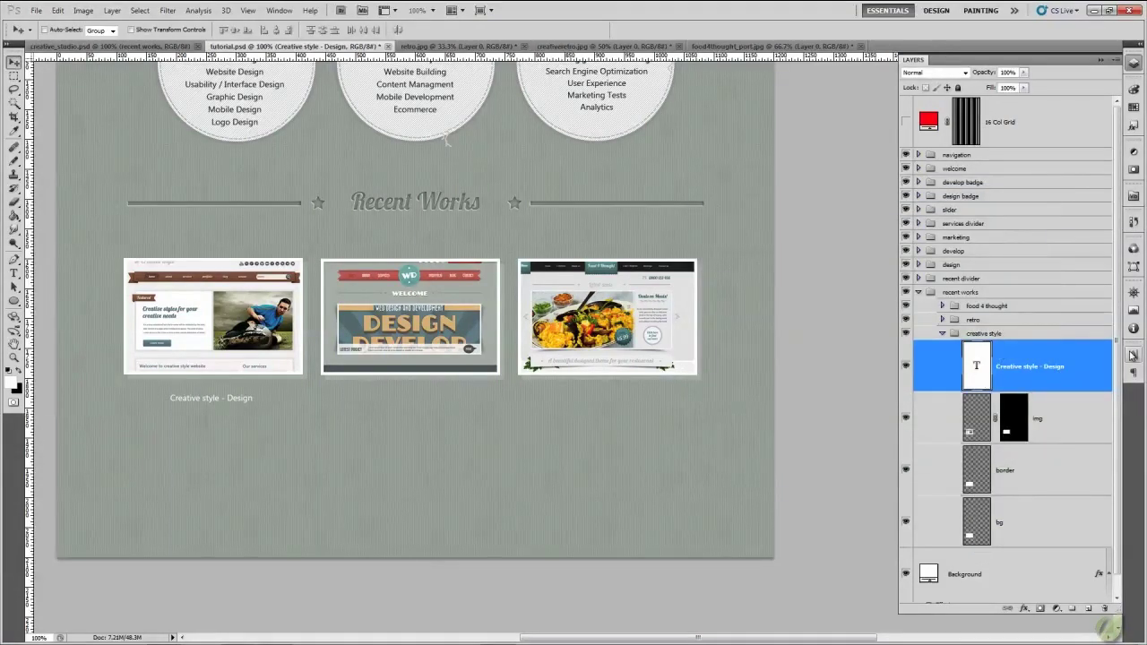
click(1134, 354)
click(1103, 424)
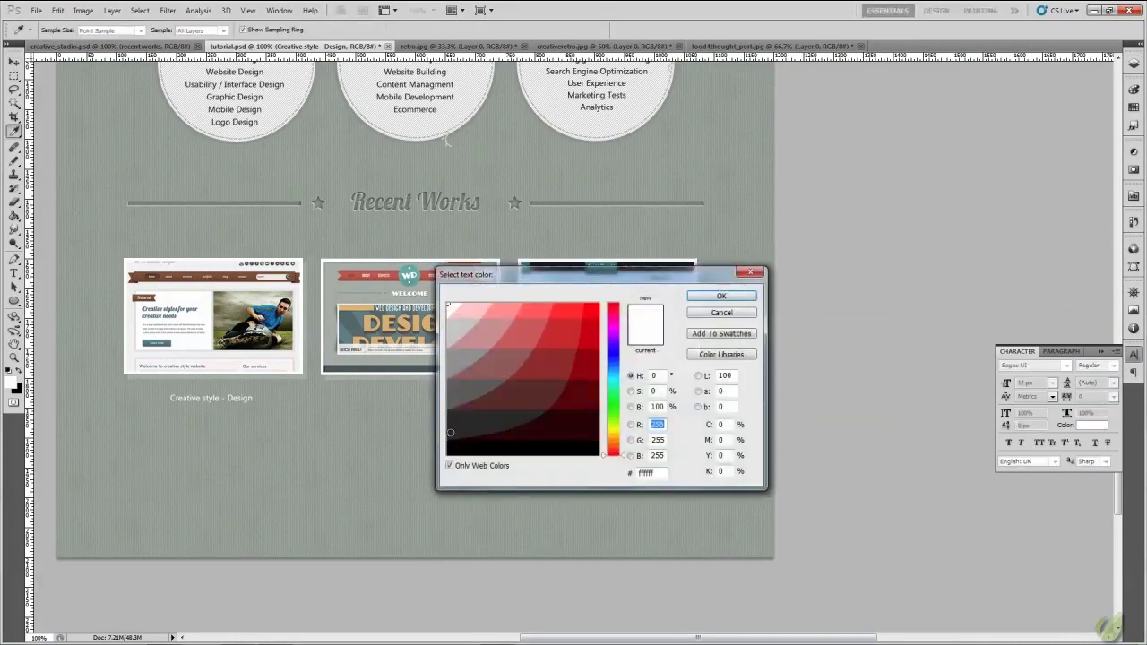
click(461, 393)
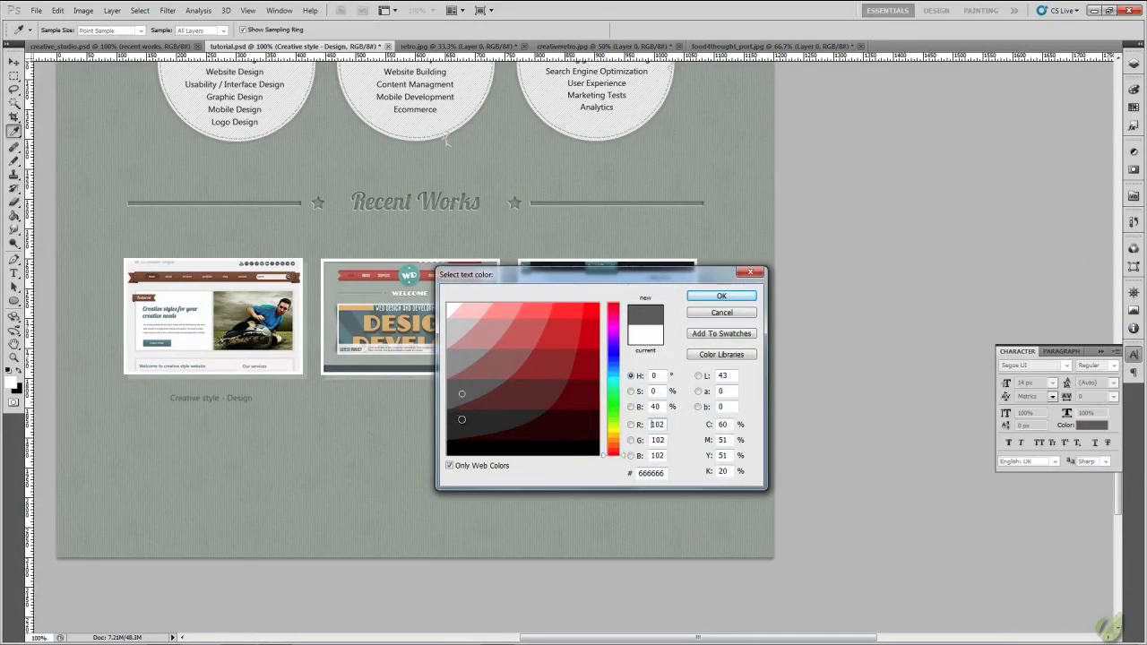
click(456, 355)
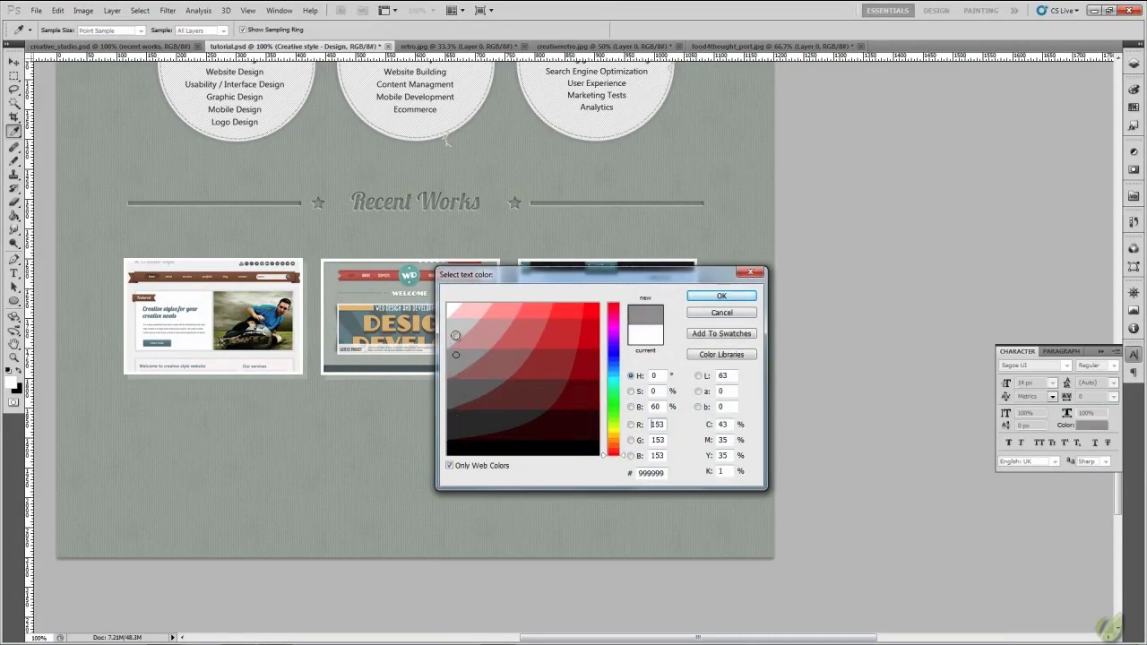
click(455, 335)
click(476, 424)
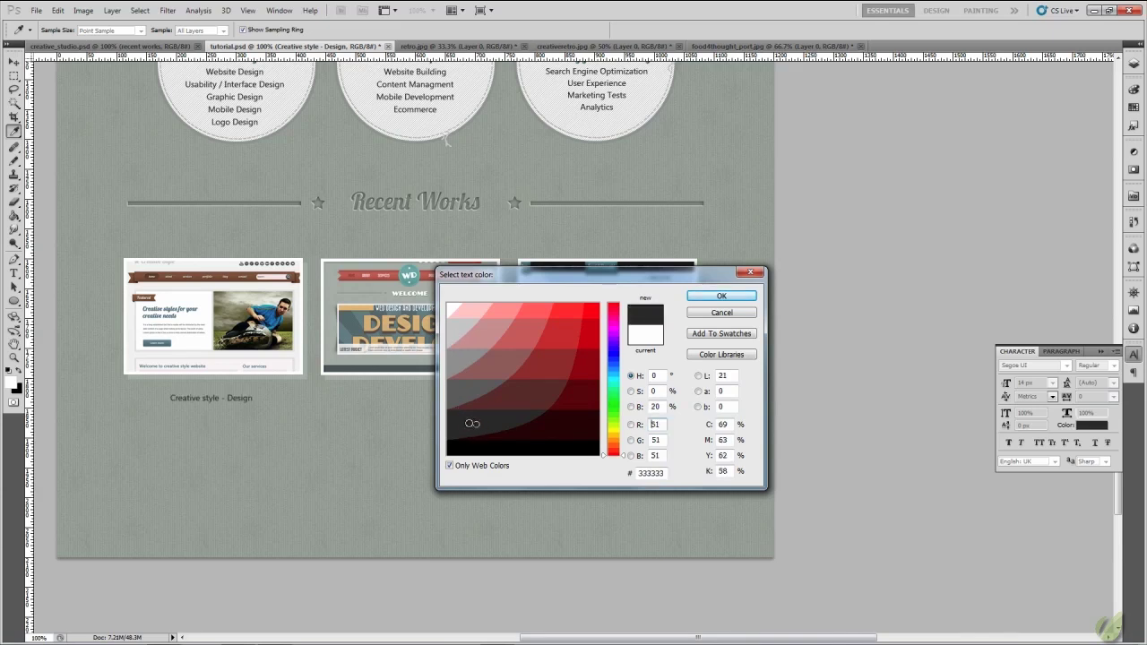
click(721, 296)
key(v)
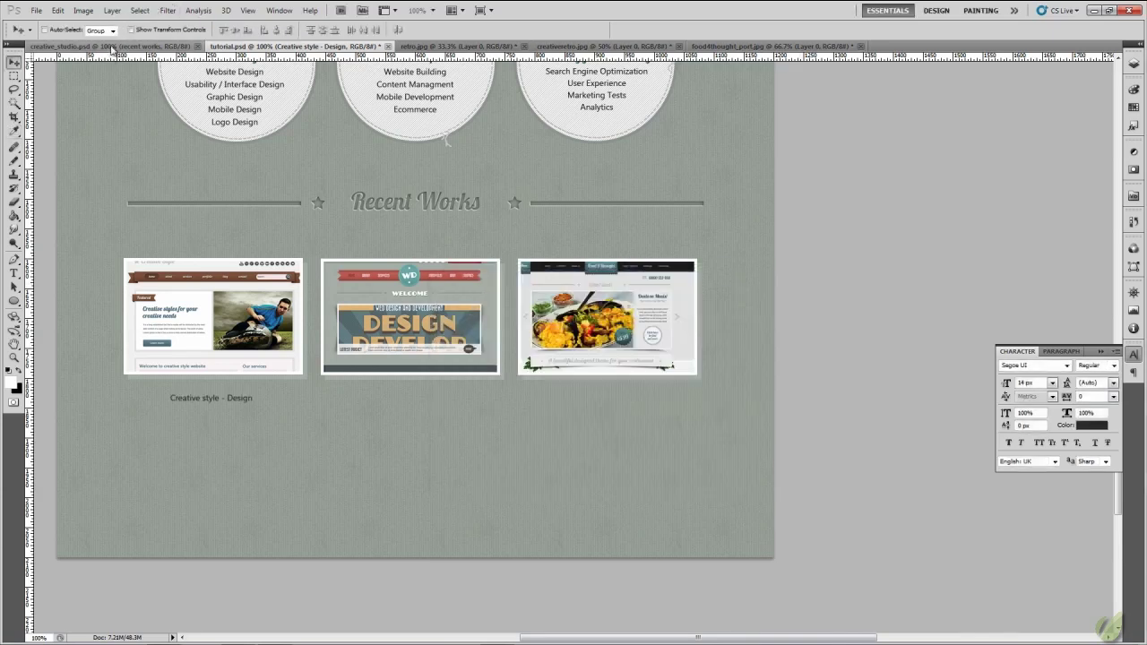
click(112, 46)
click(252, 48)
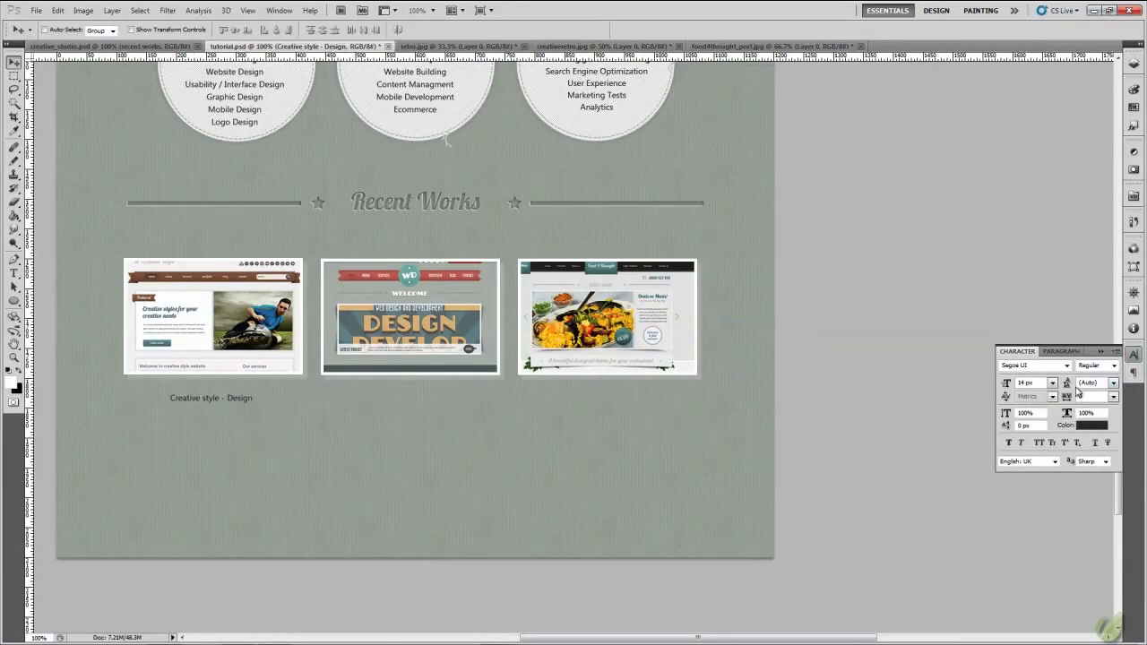
Add a drop shadow to the "Creative style - Design" caption with Normal blend mode and white #ffffff as its color.
click(1134, 63)
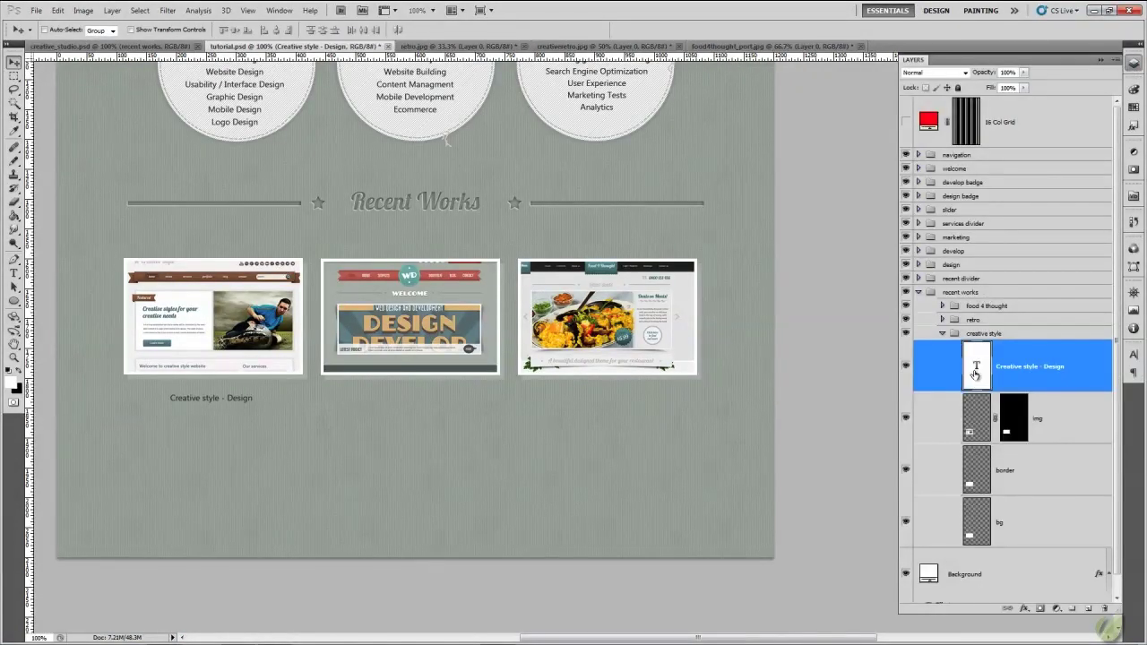
right_click(974, 364)
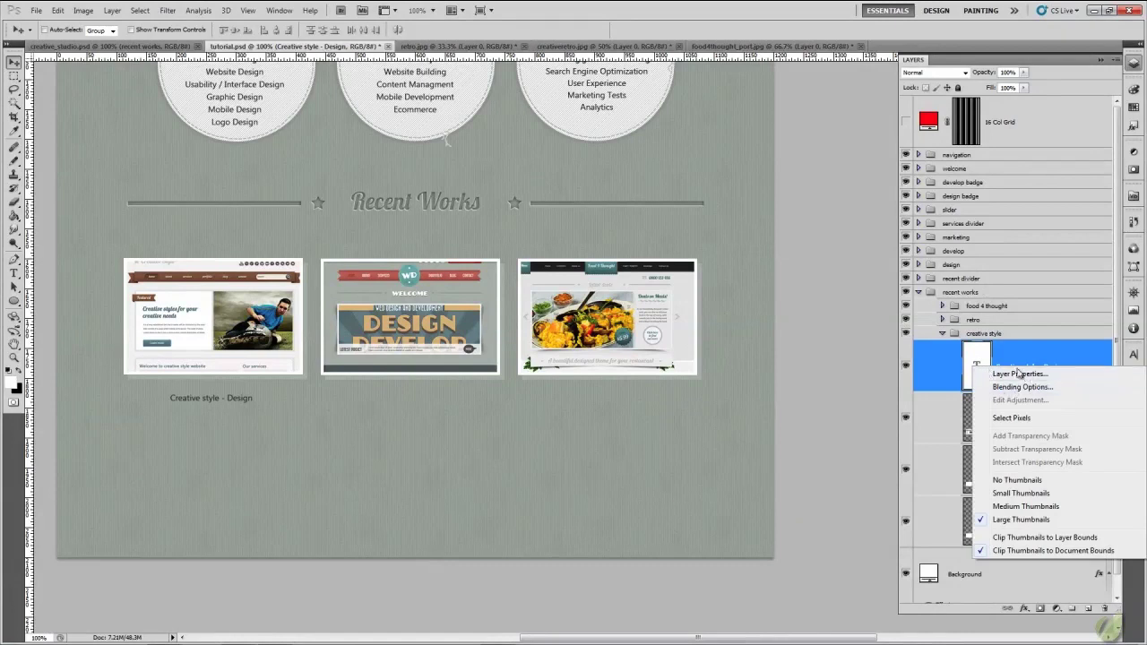
click(1014, 387)
drag(769, 206, 431, 217)
click(388, 254)
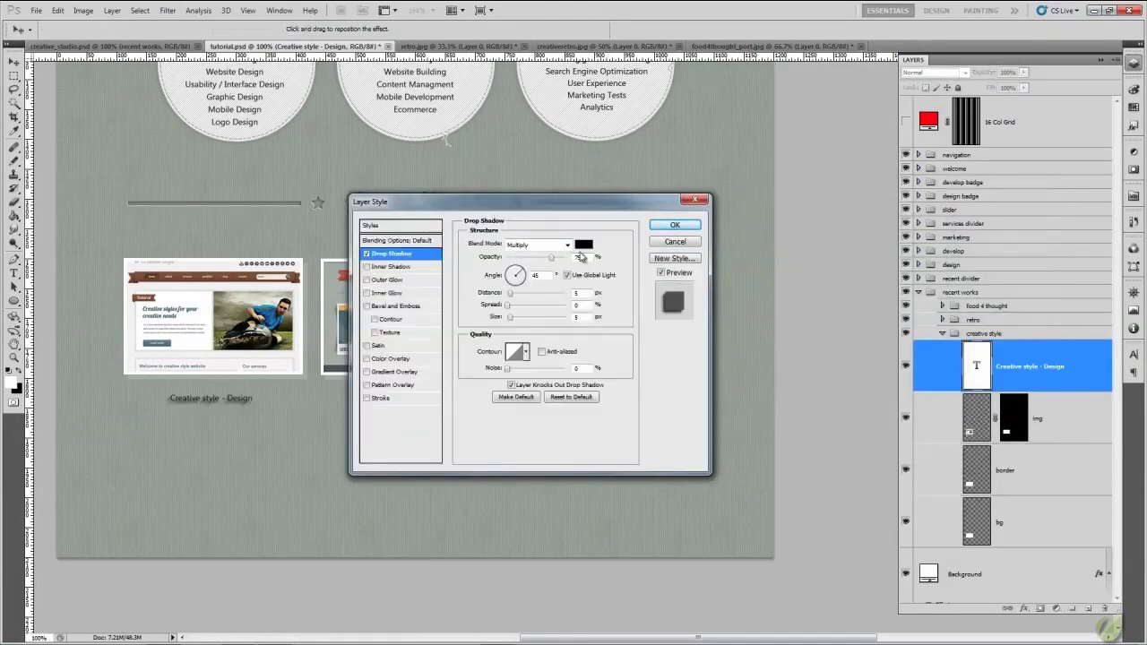
click(566, 245)
click(519, 259)
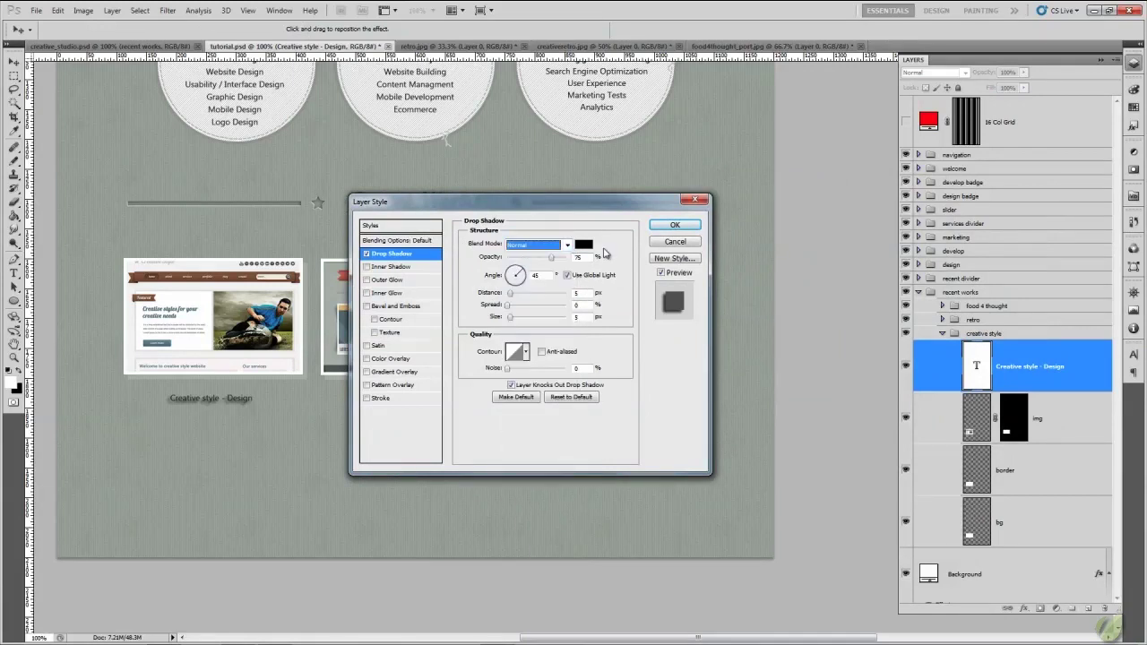
click(583, 244)
click(451, 308)
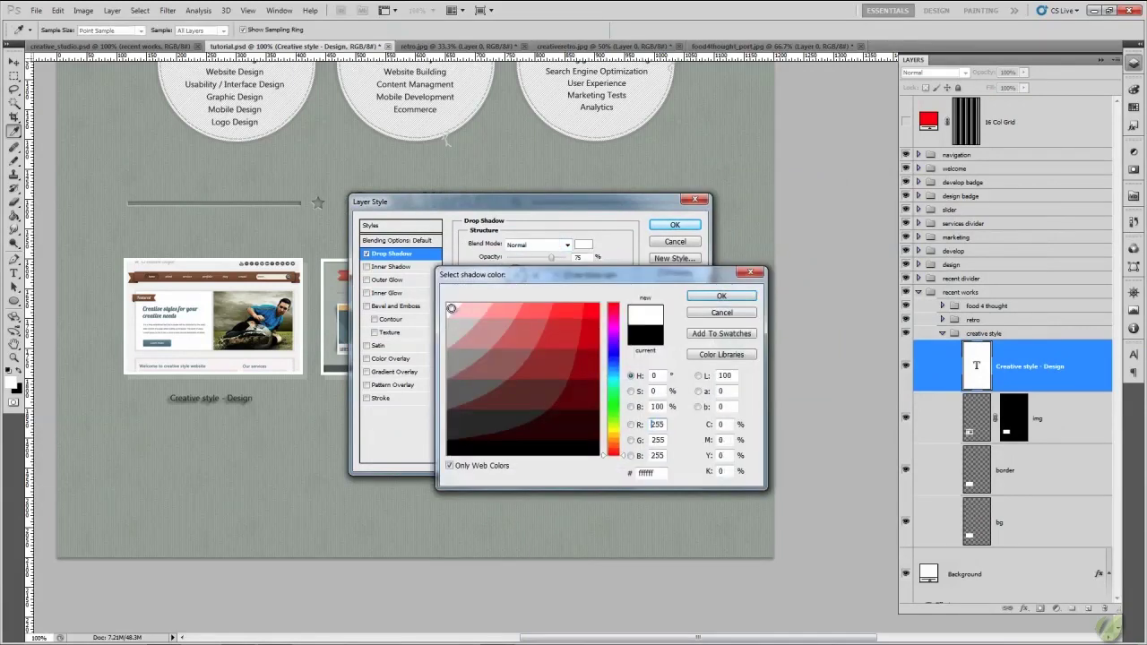
click(722, 295)
Set the caption's drop shadow to 1 px distance, 0 px size and 100% opacity, with Use Global Light turned off.
text(1)
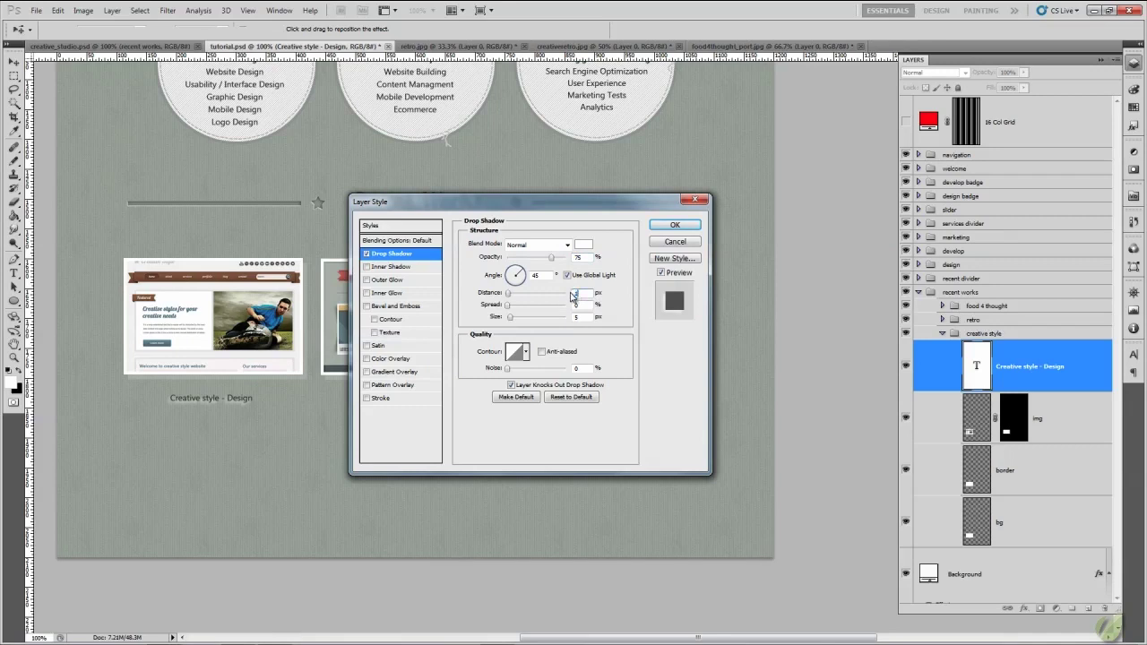
key(Tab)
key(Tab)
key(Tab)
drag(554, 258, 574, 261)
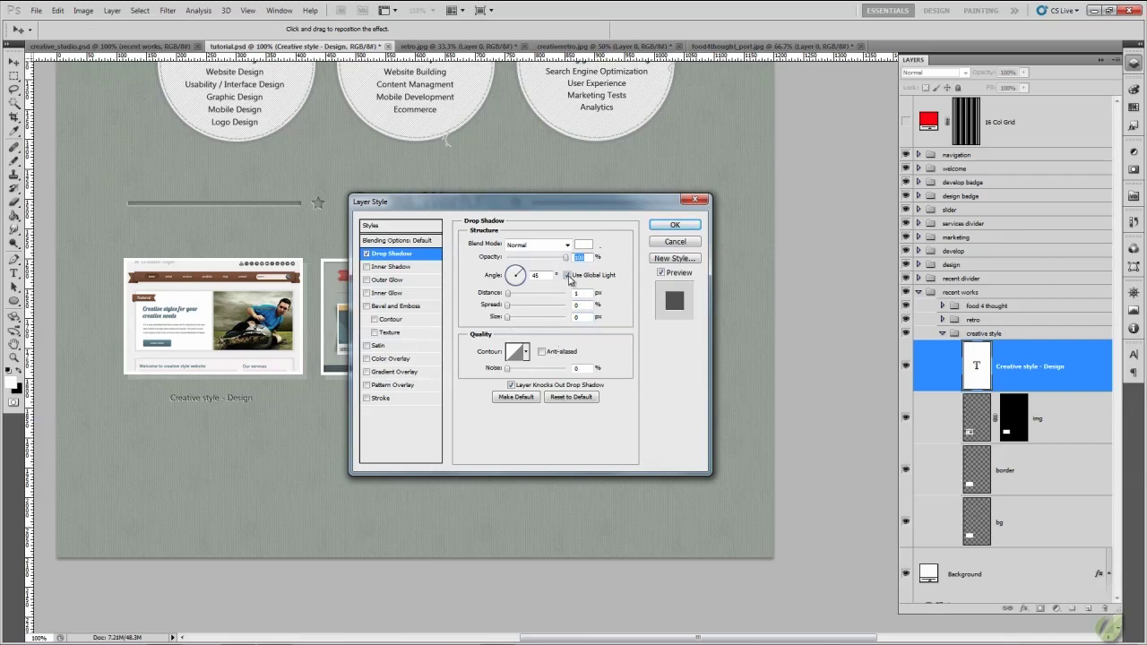
click(567, 275)
click(674, 225)
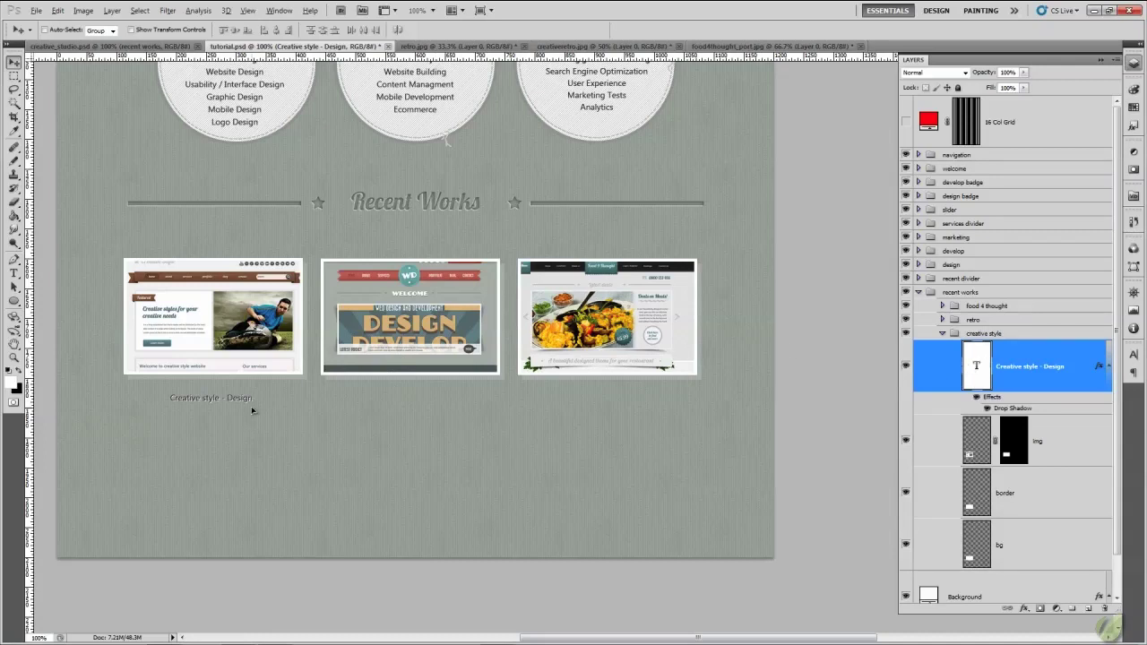
Duplicate the caption beneath the second and third thumbnails, placing the copies in the retro and food 4 thought groups respectively.
drag(251, 406, 637, 402)
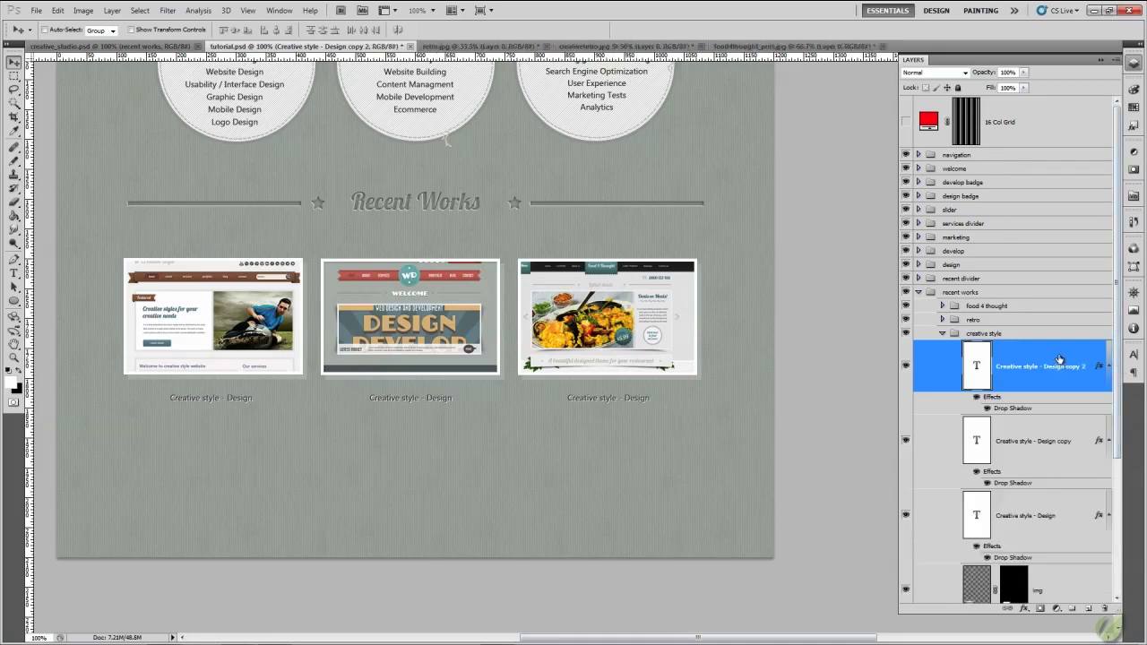
drag(1060, 360, 1049, 305)
drag(1038, 382, 1031, 320)
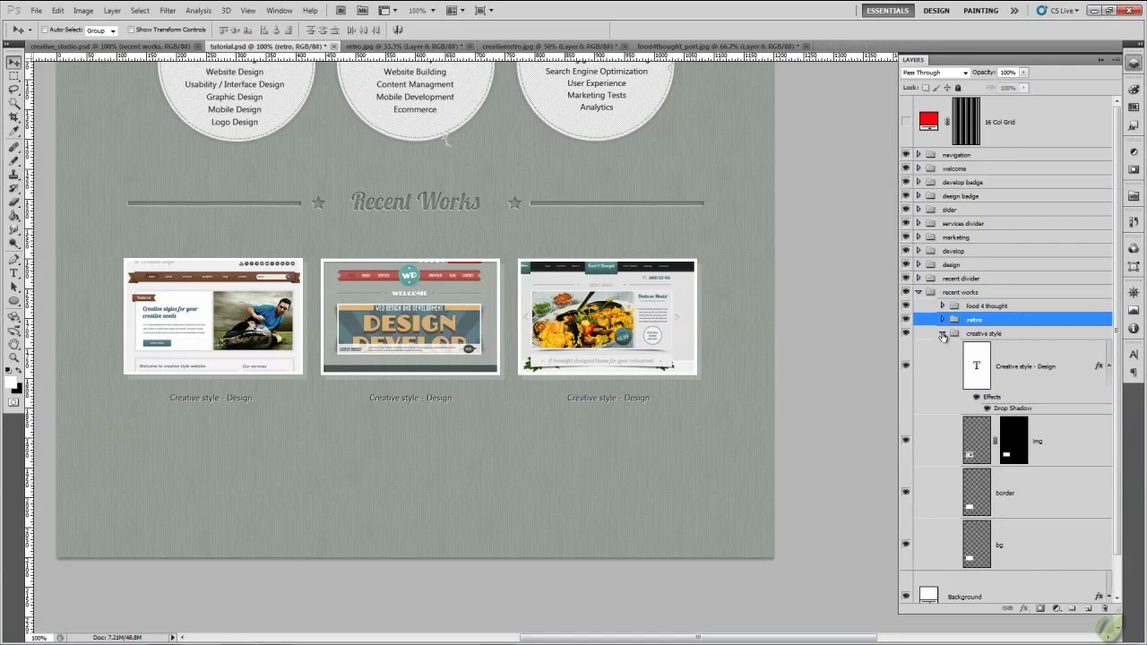
Change the caption in the retro group to "Retro design - development".
click(942, 334)
click(942, 320)
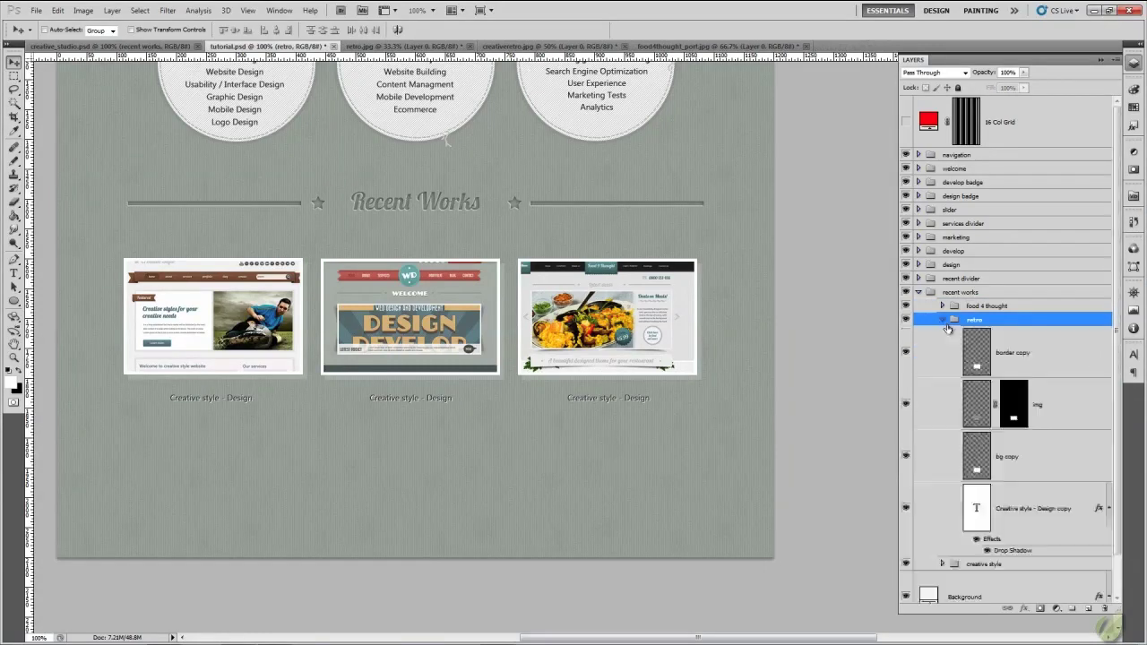
double_click(979, 511)
text(Ret )
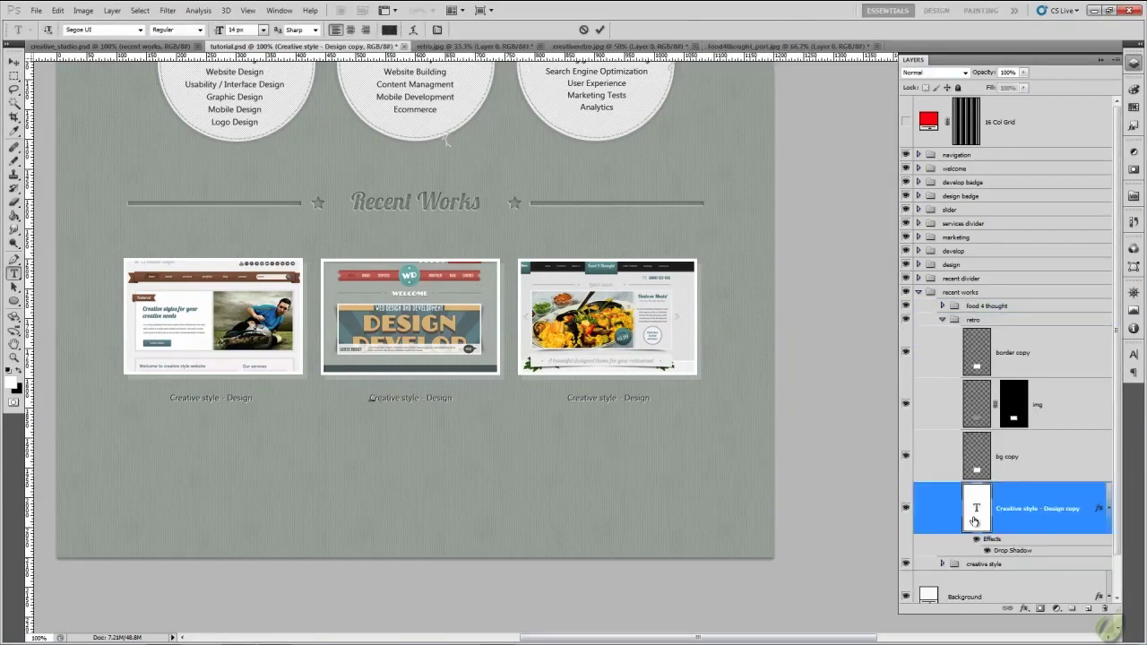
text(et)
key(ctrl+z)
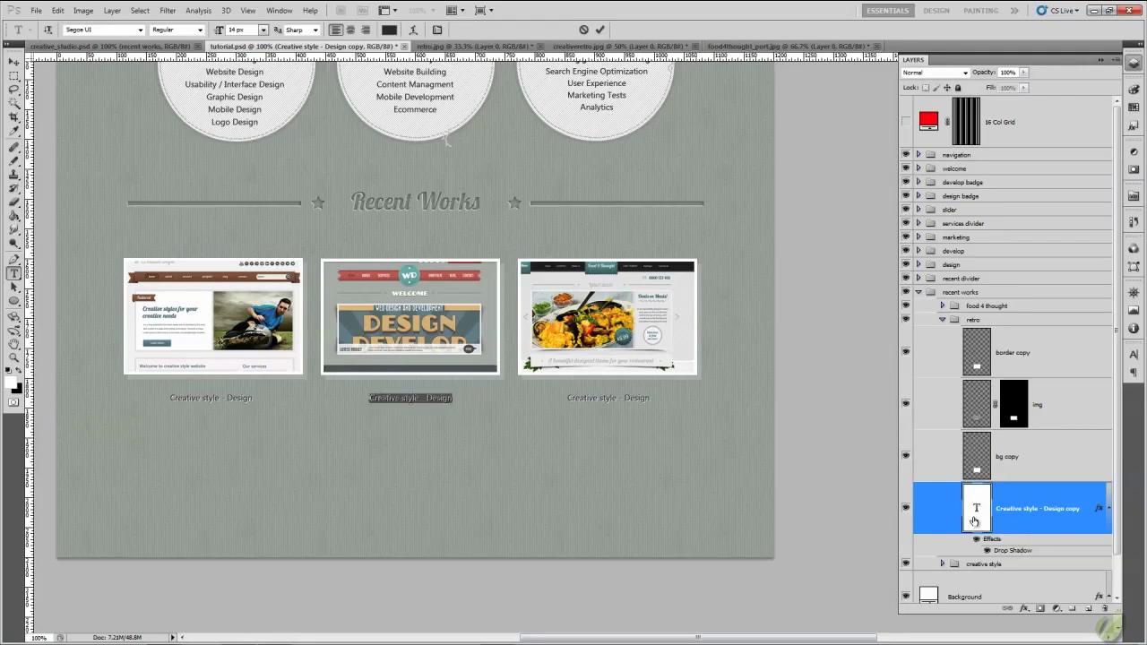
key(BackSpace)
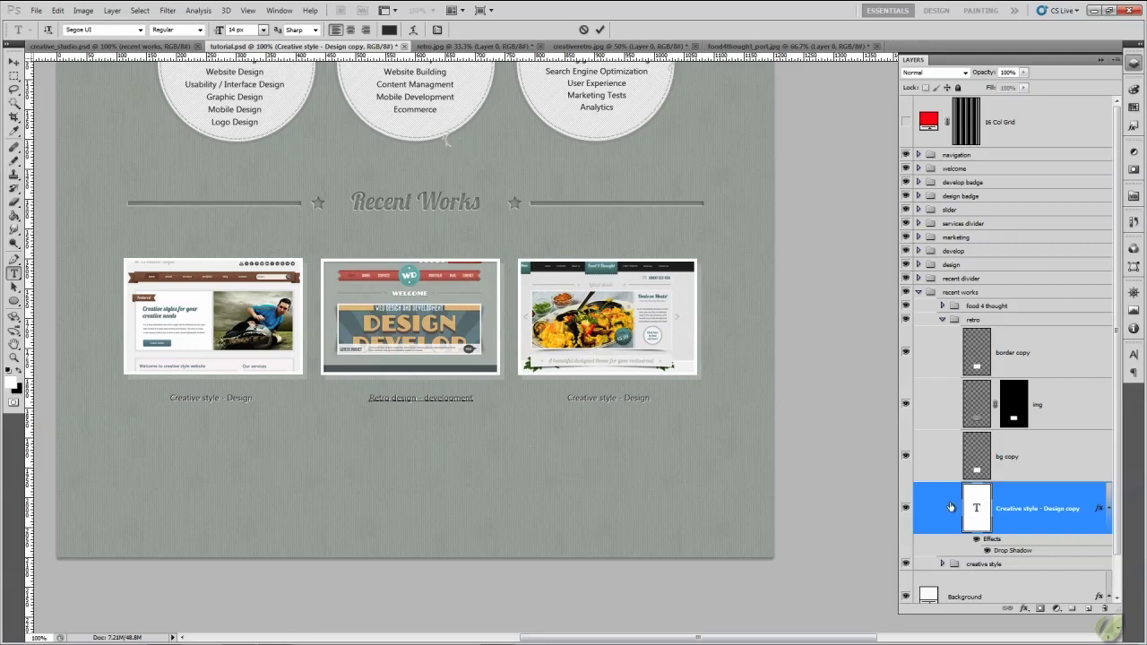
click(600, 30)
Nudge the retro caption left until it is centered beneath the second thumbnail.
key(v)
key(Left)
key(Left)
key(Left)
key(Left)
key(Left)
key(Left)
key(Left)
key(Left)
key(Left)
key(Left)
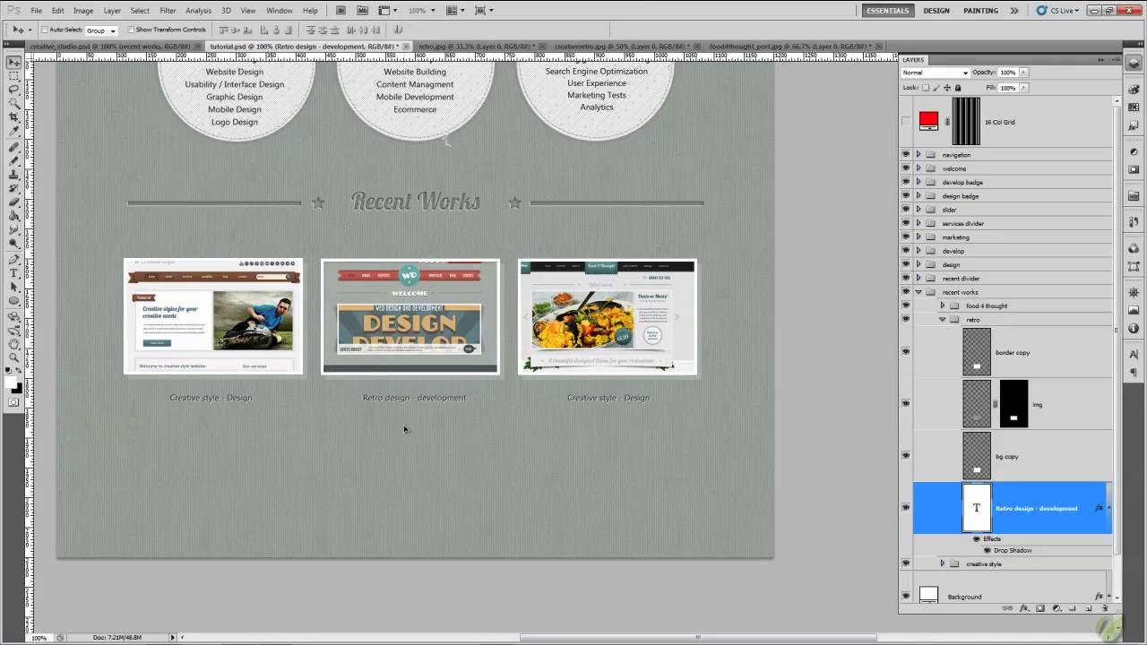
Change the caption in the food 4 thought group to "Food 4 thought - Design" and center it beneath the third thumbnail.
click(942, 320)
click(942, 306)
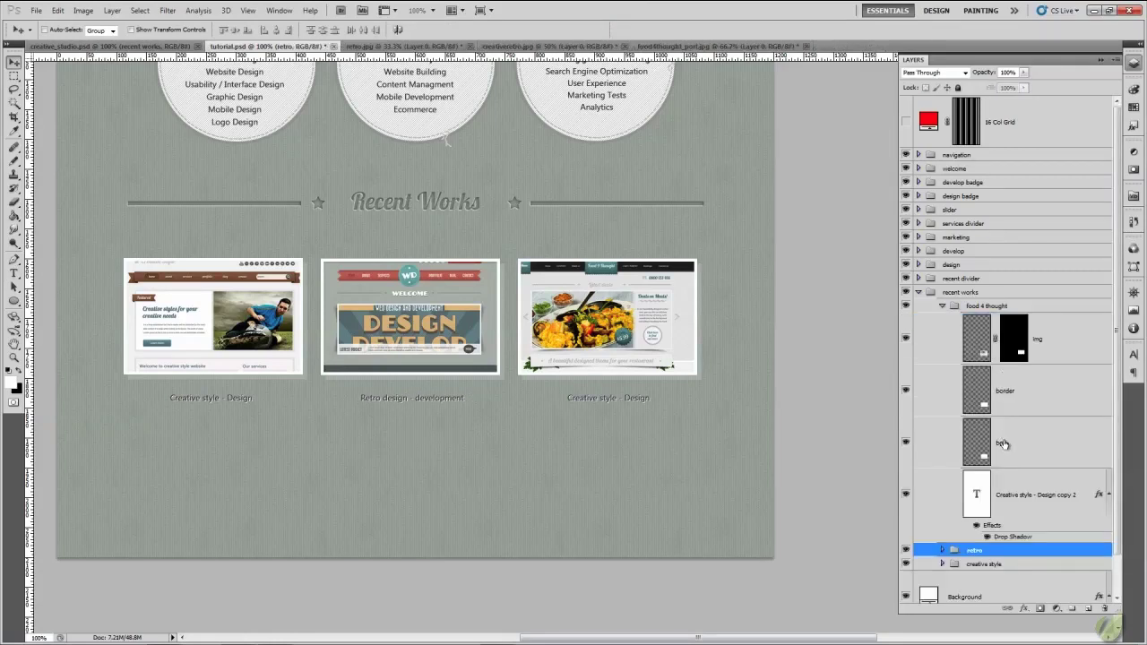
double_click(981, 491)
text(Fo)
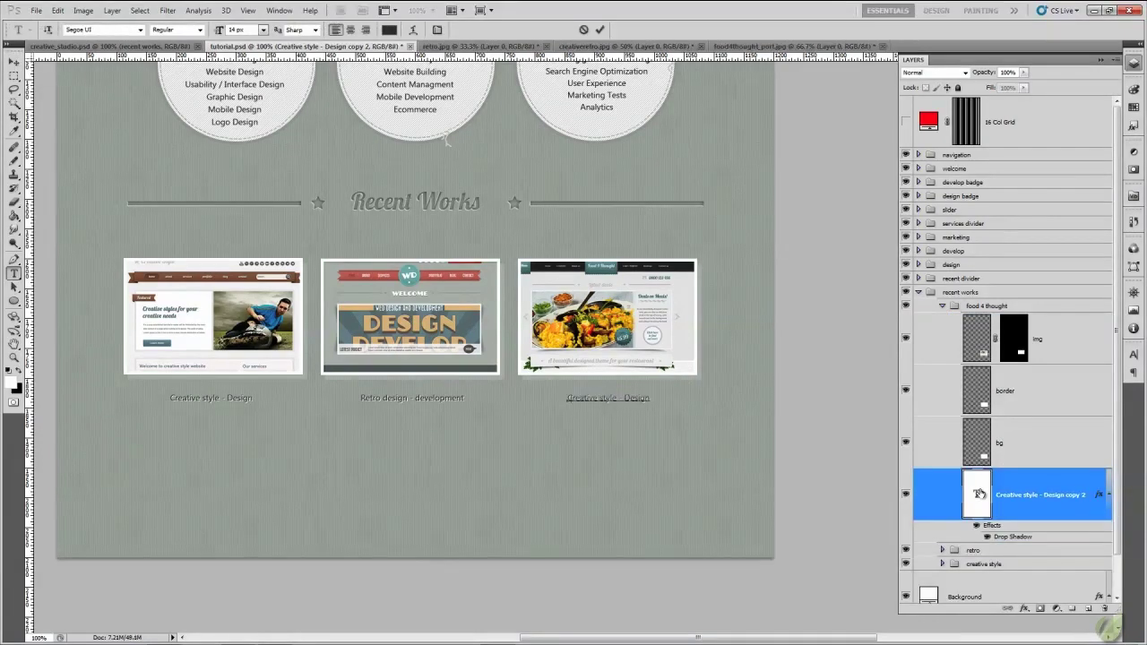
text(od)
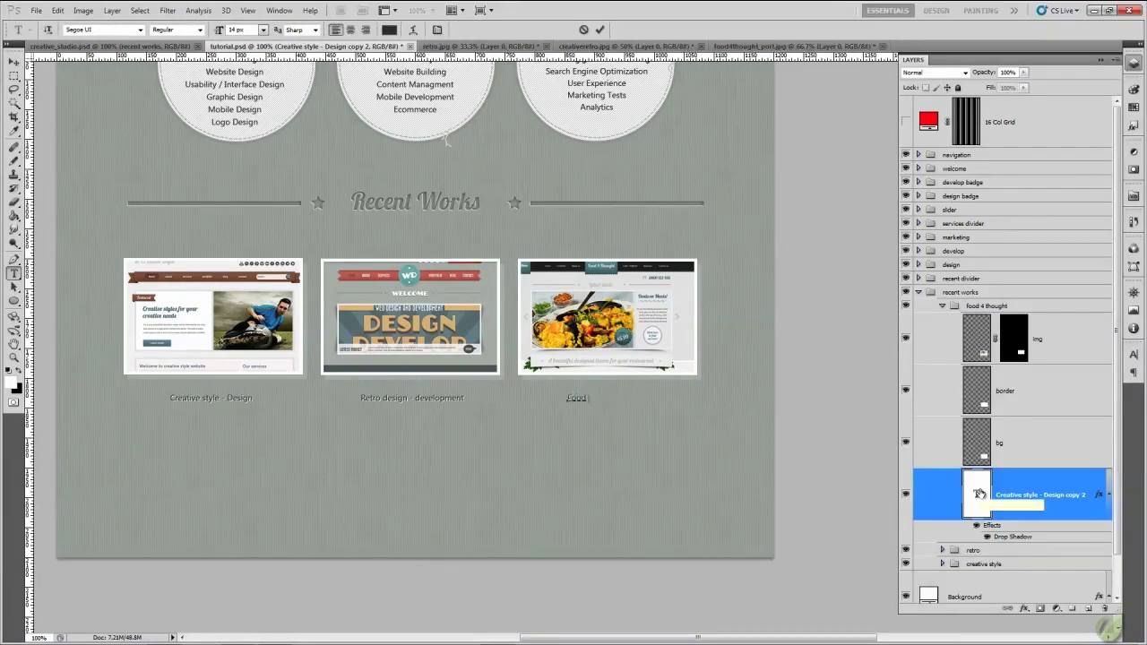
text( 4 thought - Design)
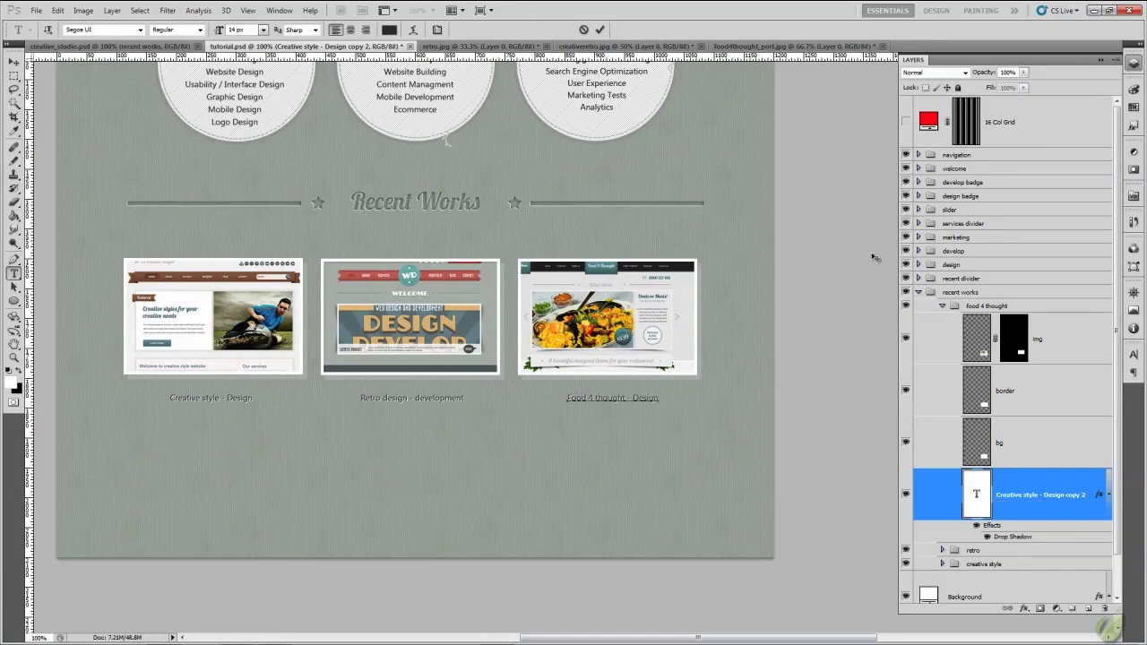
click(599, 30)
key(v)
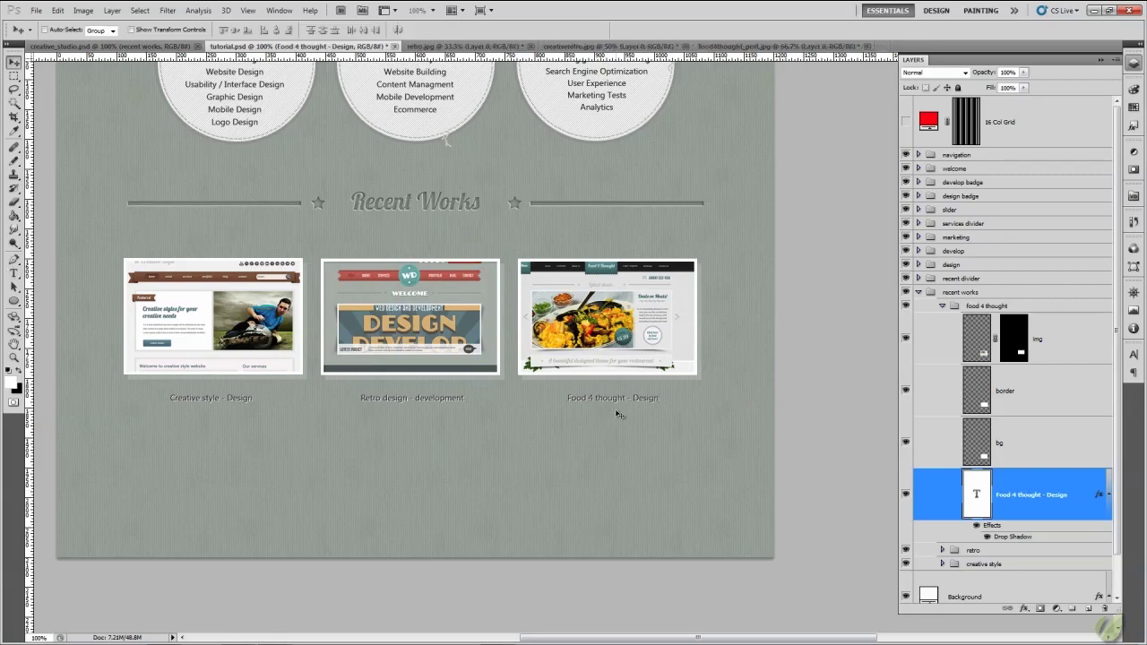
drag(617, 417, 610, 414)
Check the "See all works" button in creative_studio.psd and add a new layer directly above Background in tutorial.psd.
click(149, 45)
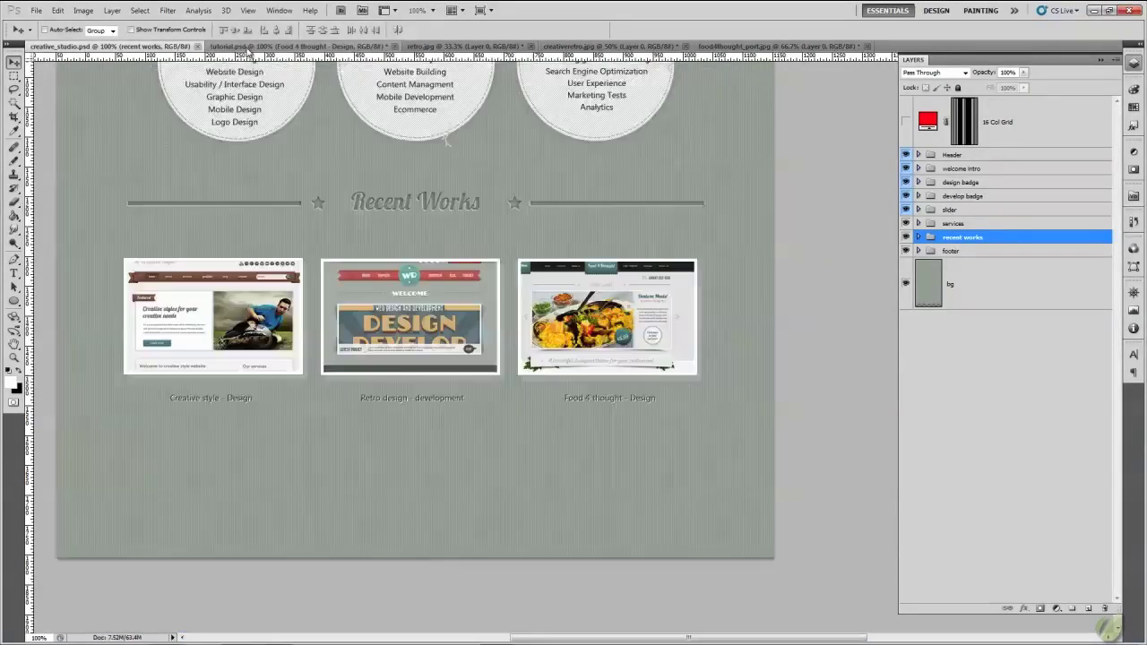
click(247, 47)
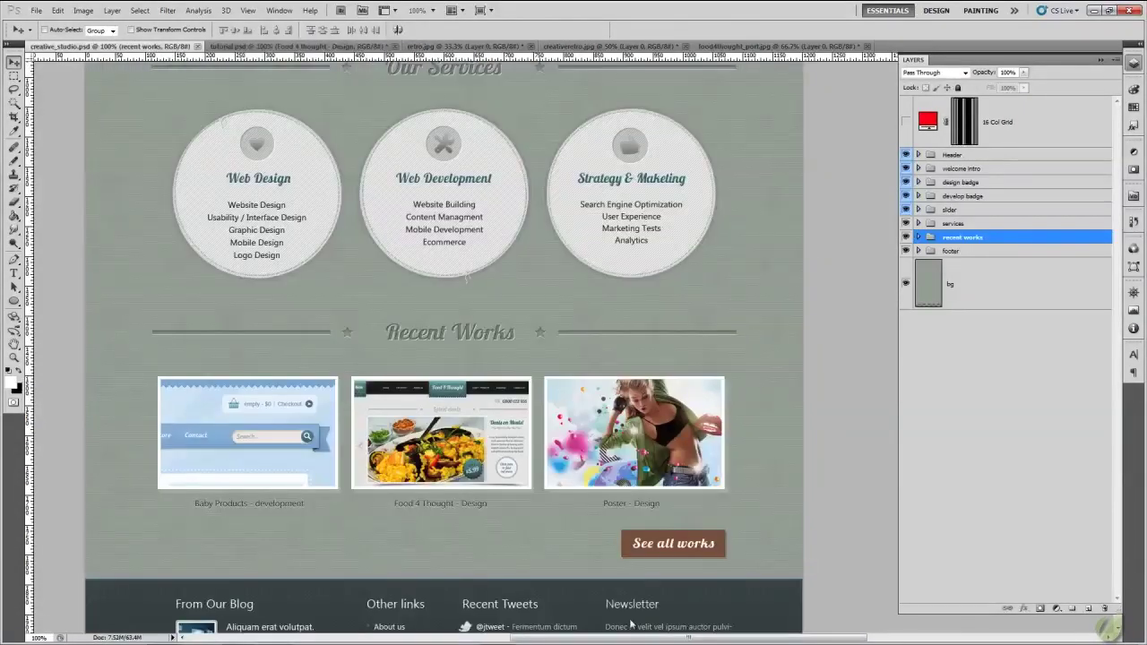
scroll(688, 603, down, 3)
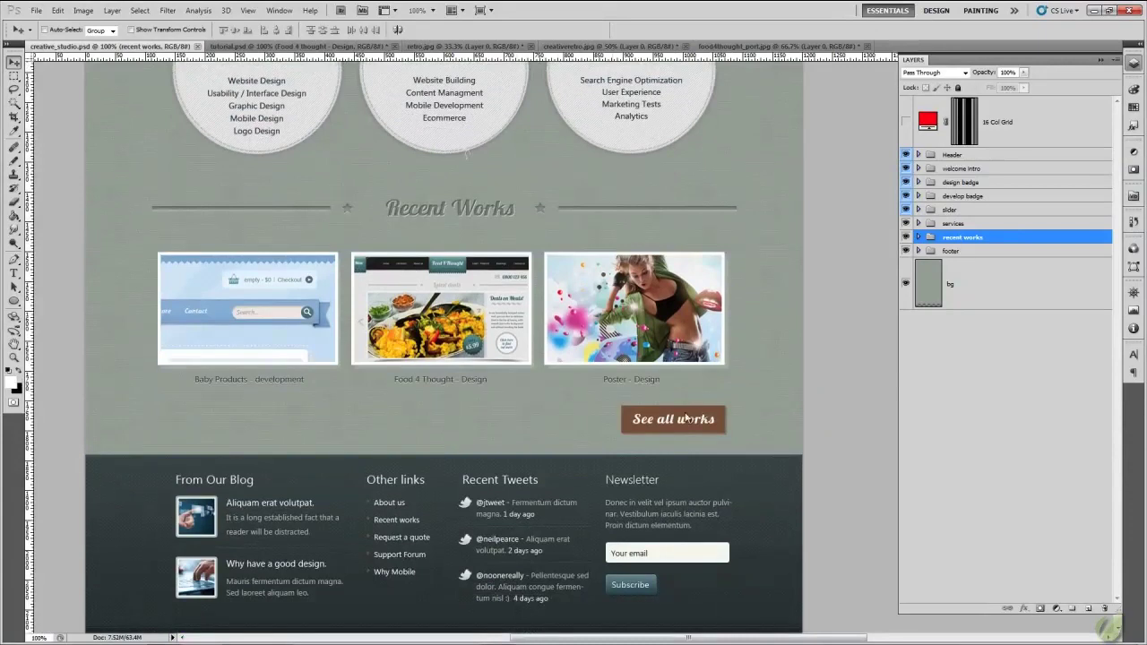
click(229, 46)
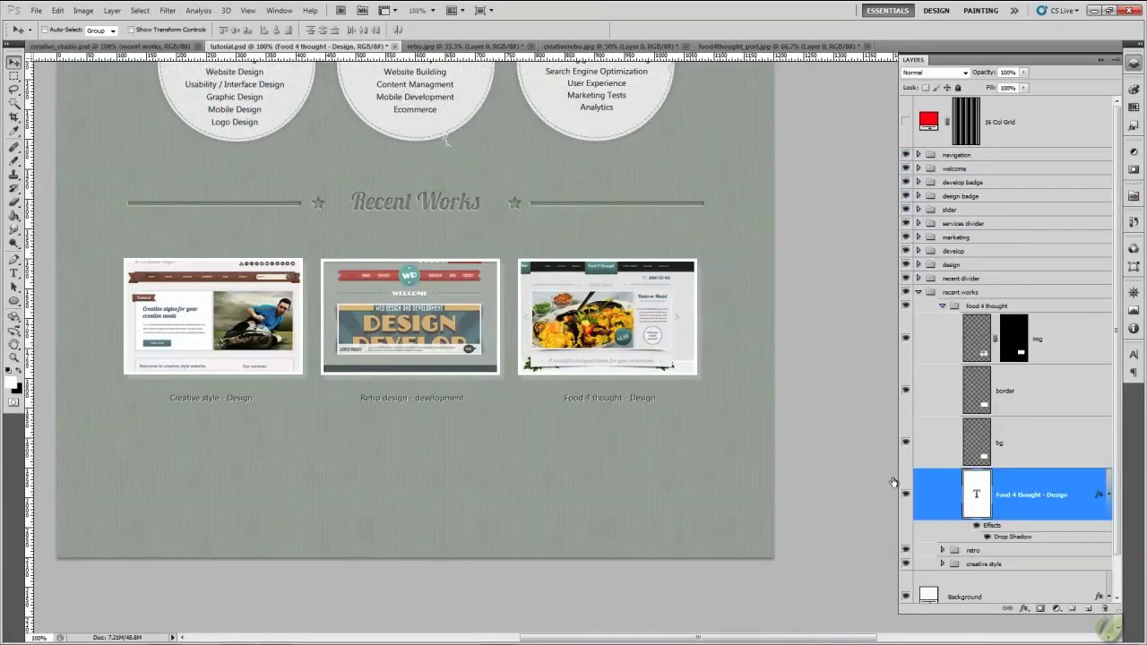
click(943, 306)
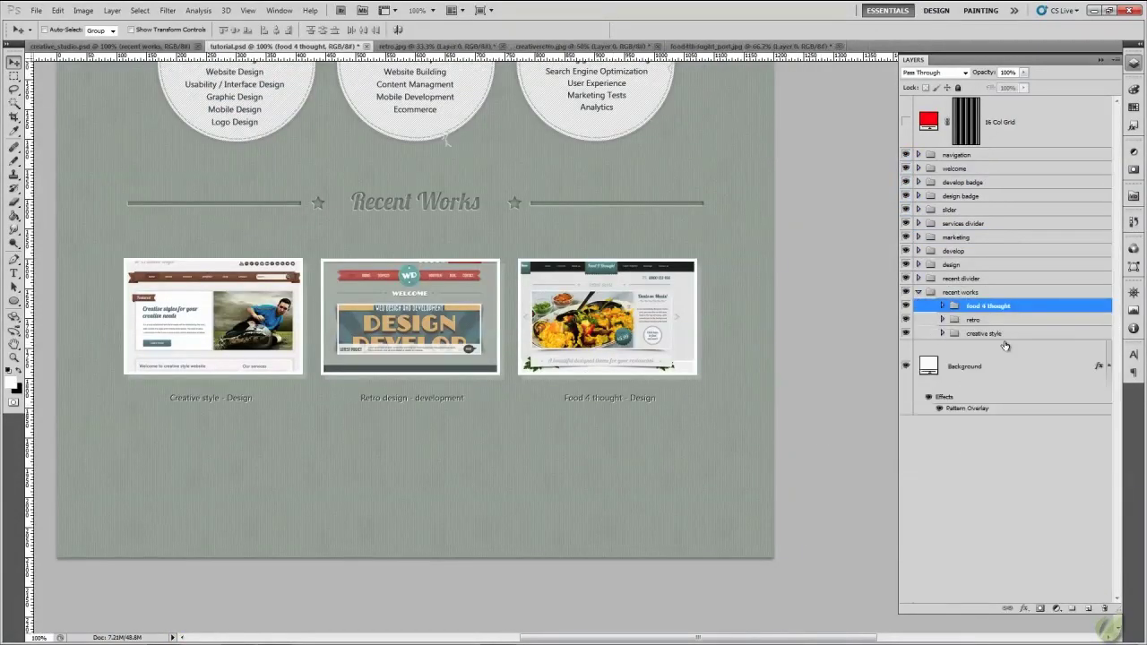
click(997, 369)
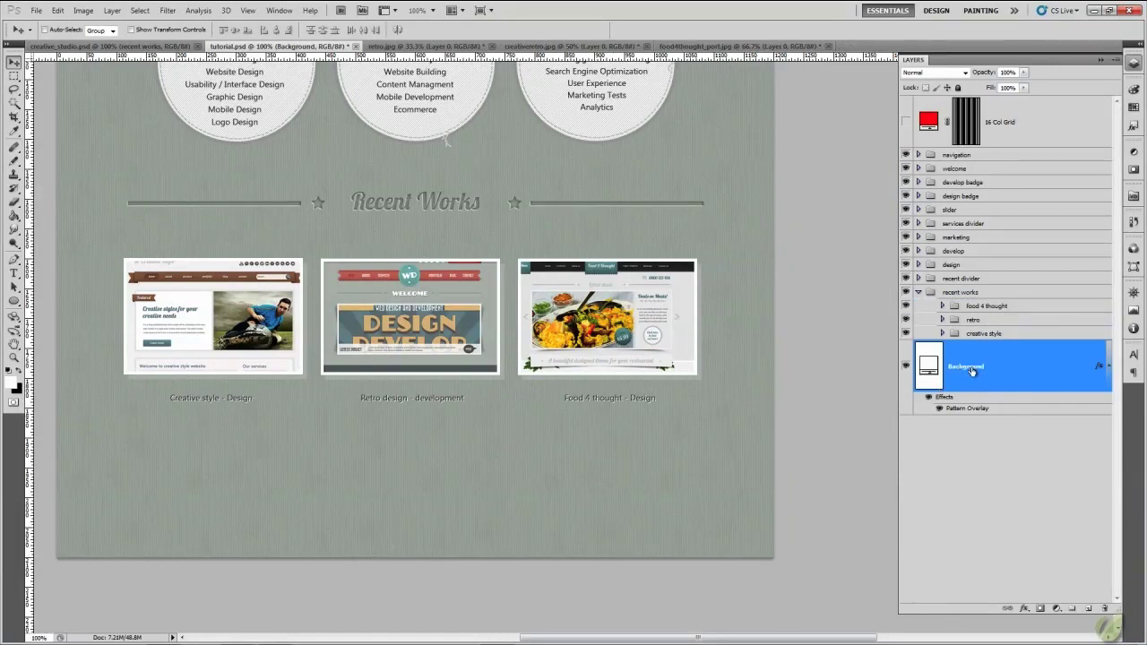
click(1088, 609)
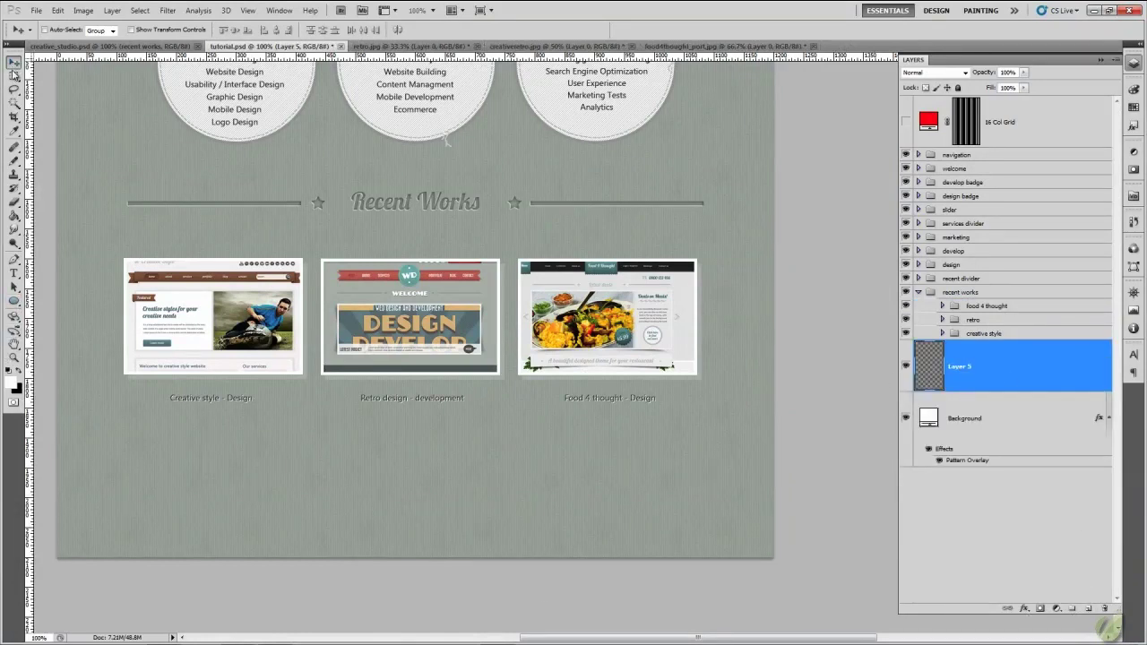
Sample the brown of the first thumbnail's navigation bar as the foreground color.
click(14, 76)
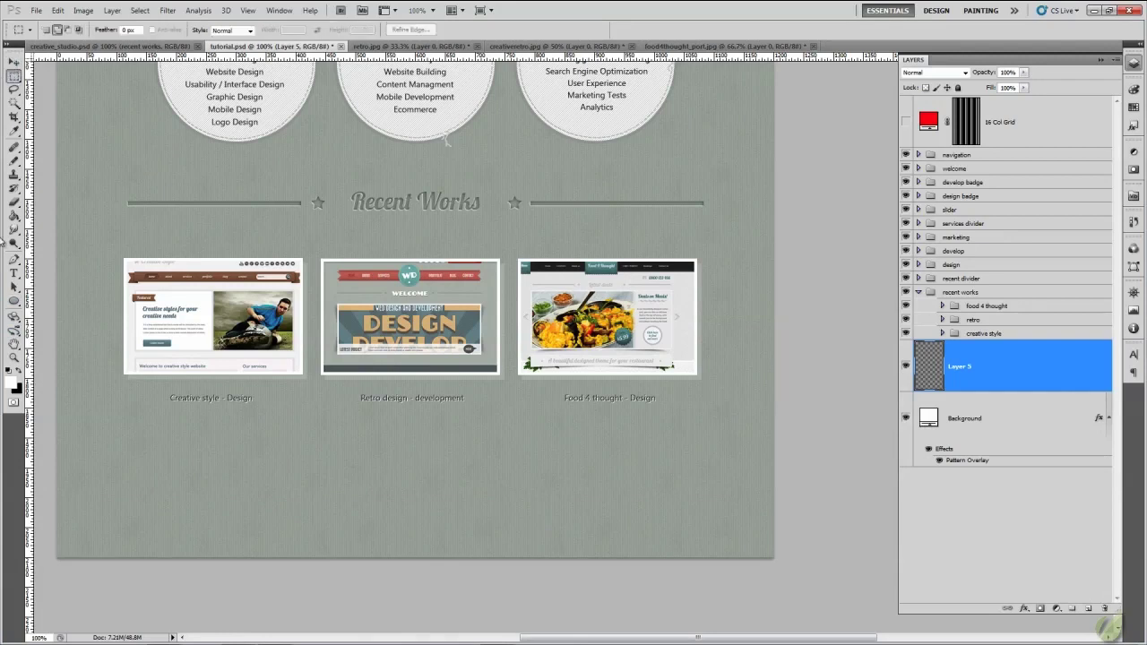
click(12, 384)
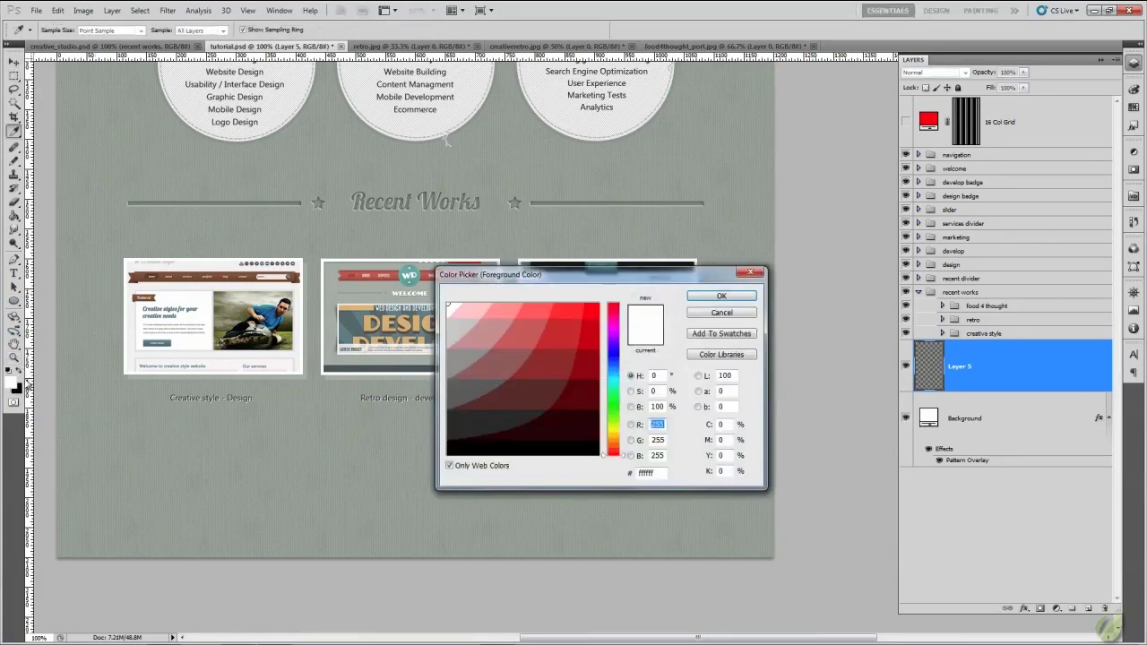
click(197, 276)
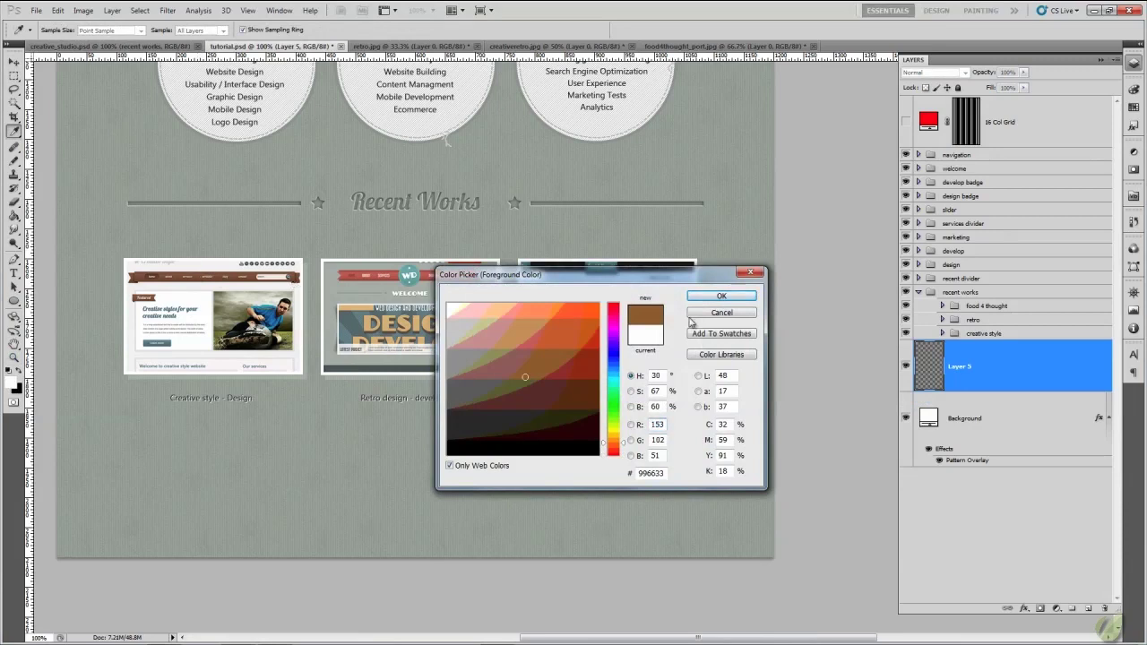
click(721, 295)
Turn off Only Web Colors and sample the dark brown (#614330) behind the Home navigation item as the foreground color.
scroll(708, 309, up, 2)
scroll(602, 388, up, 10)
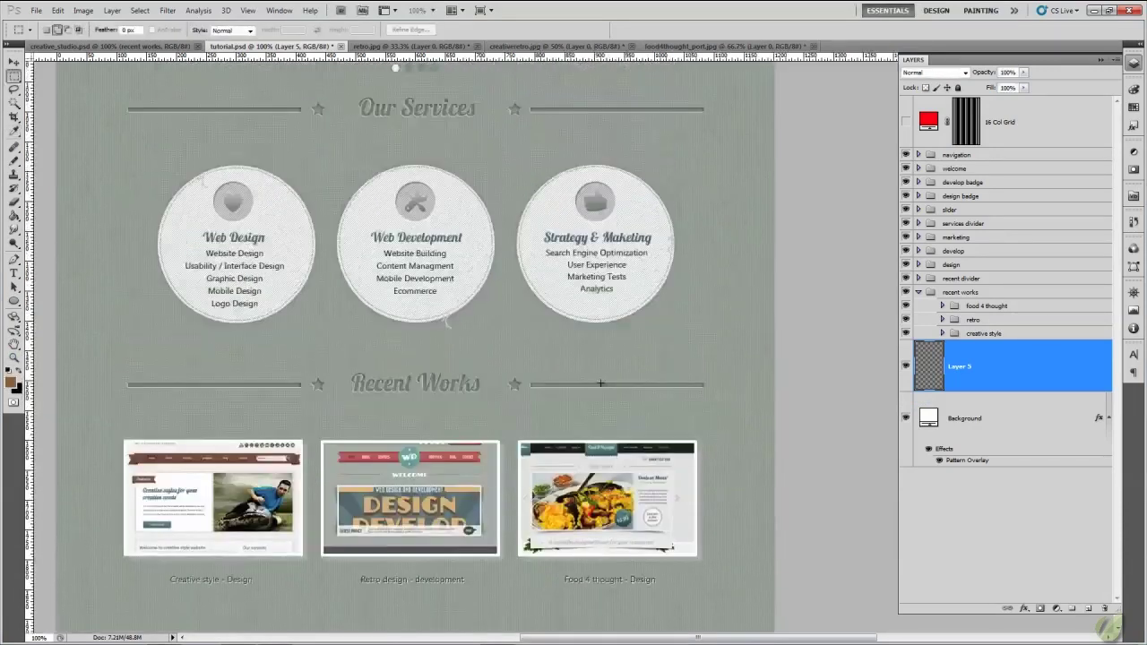
scroll(603, 388, up, 6)
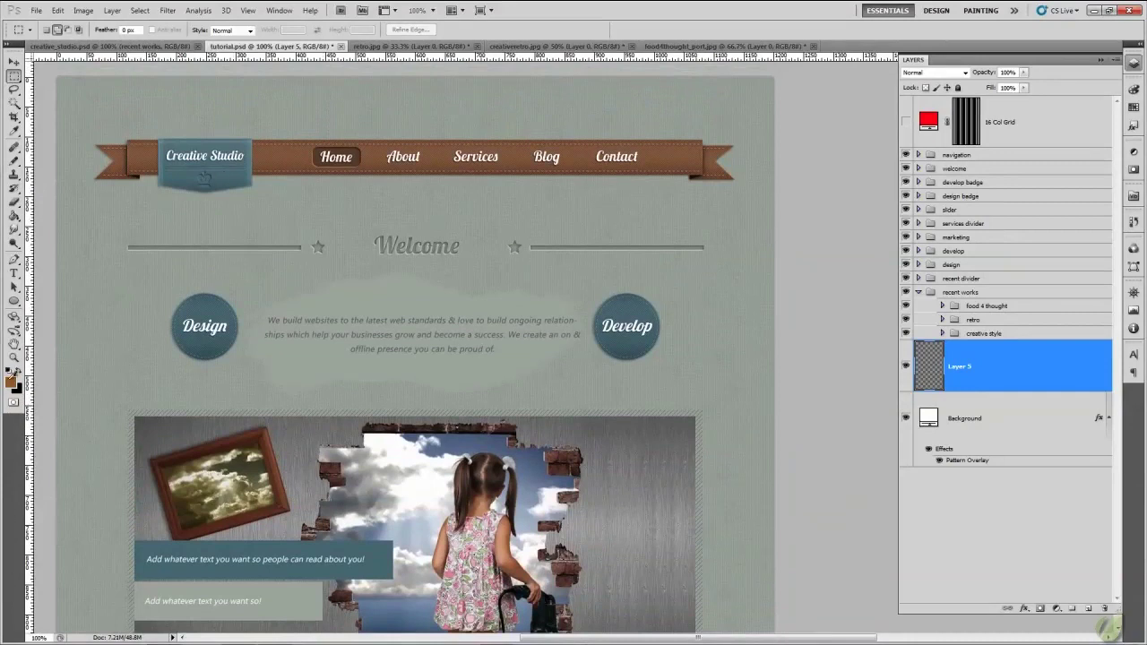
click(12, 381)
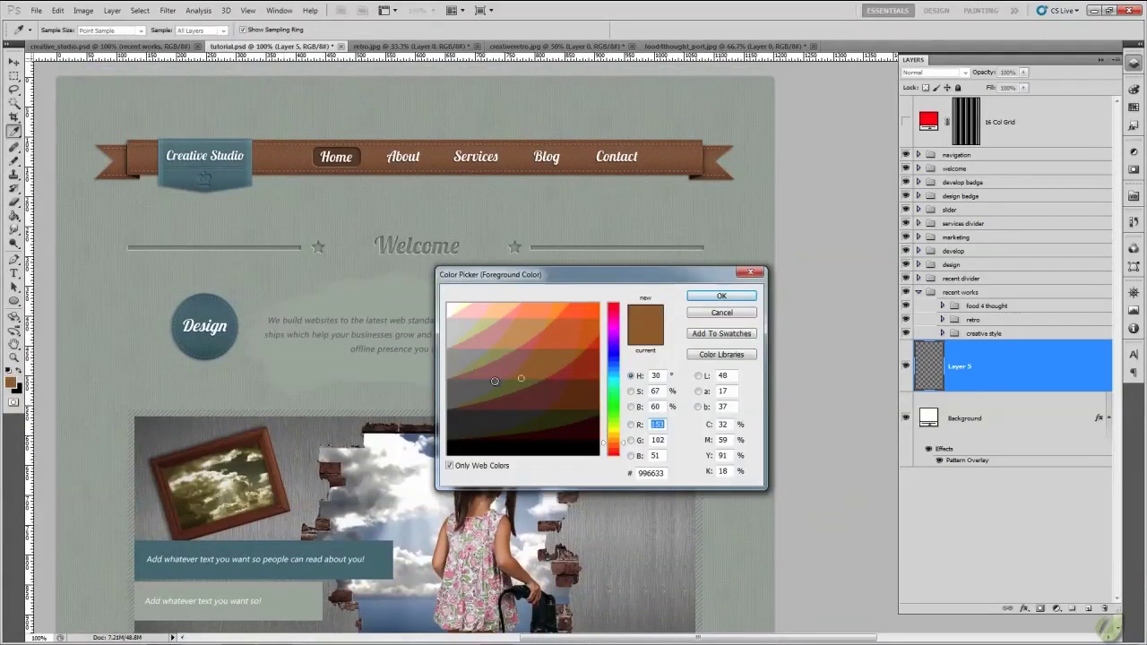
click(450, 466)
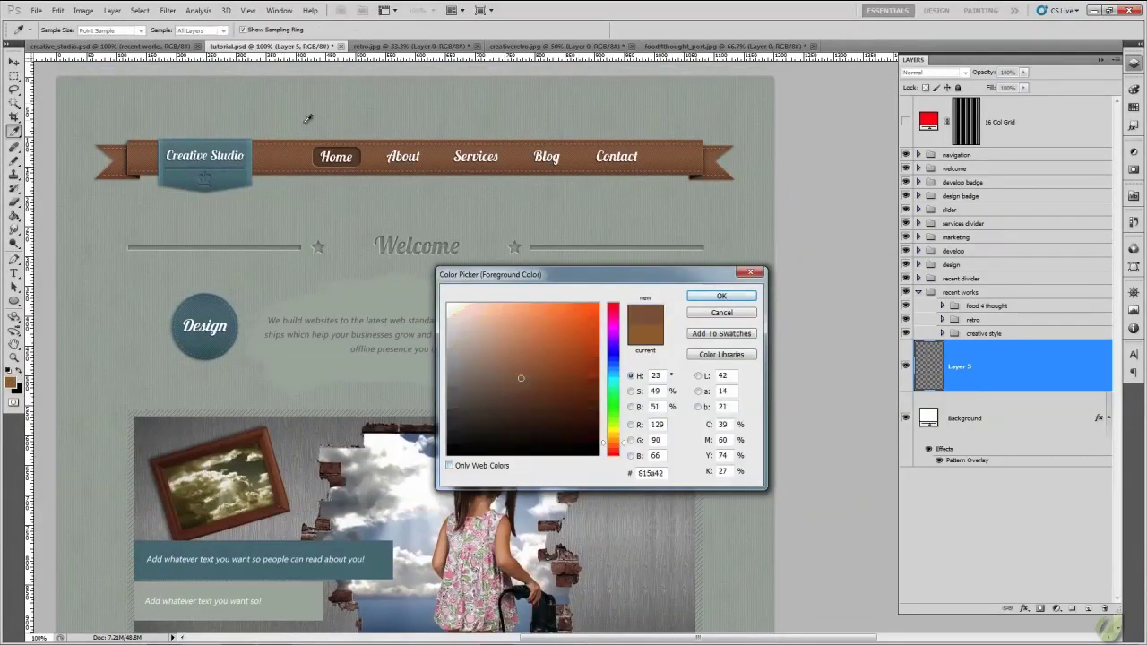
click(297, 157)
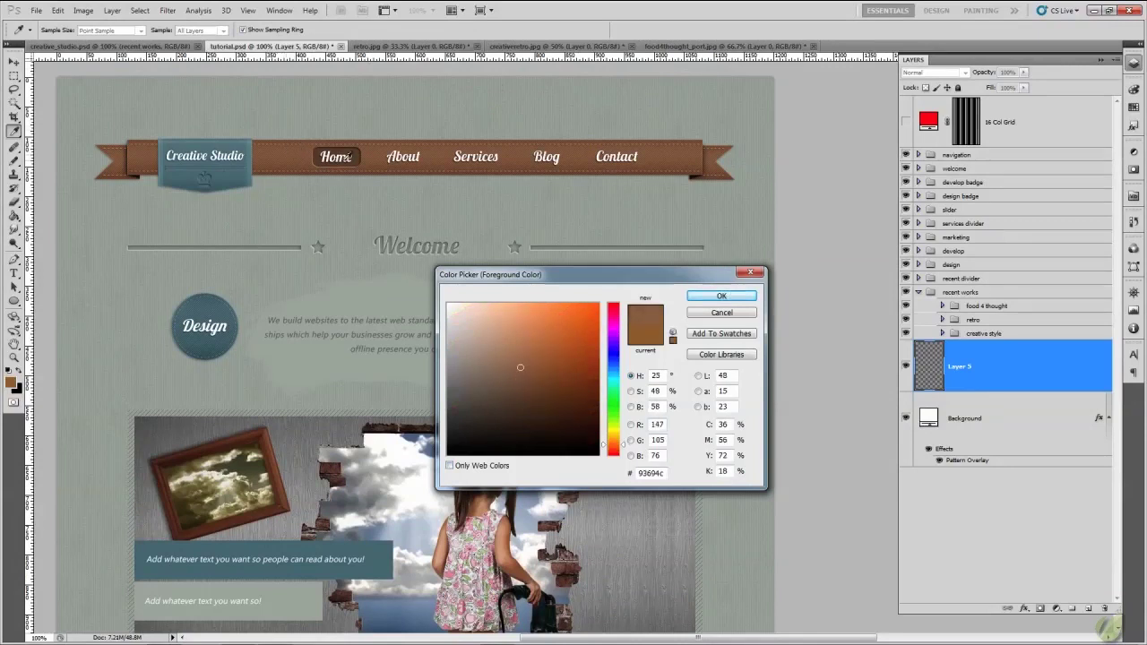
click(358, 152)
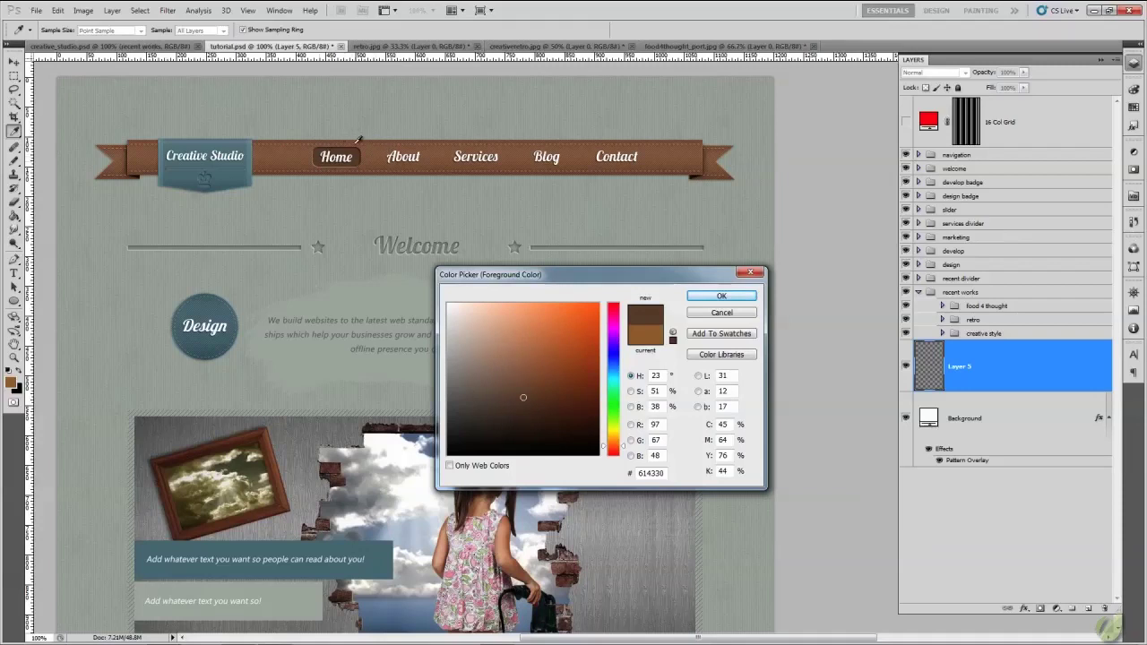
click(722, 297)
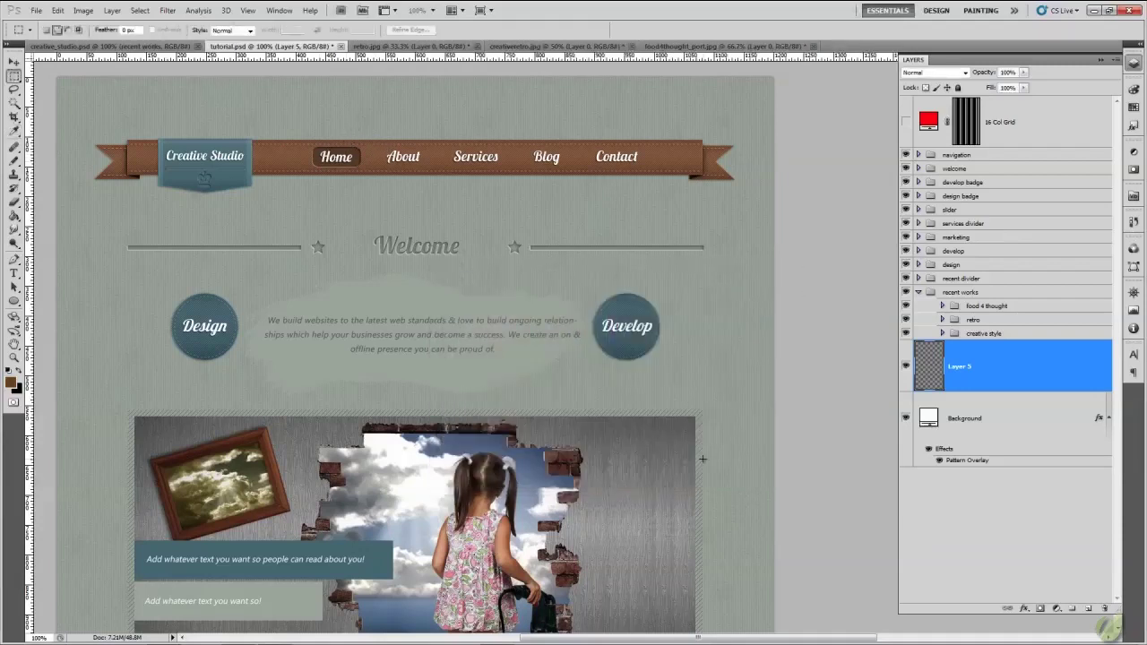
Show the guides, select a button-sized rectangle below the third thumbnail's caption, and fill it with the dark brown on Layer 5.
scroll(630, 493, down, 15)
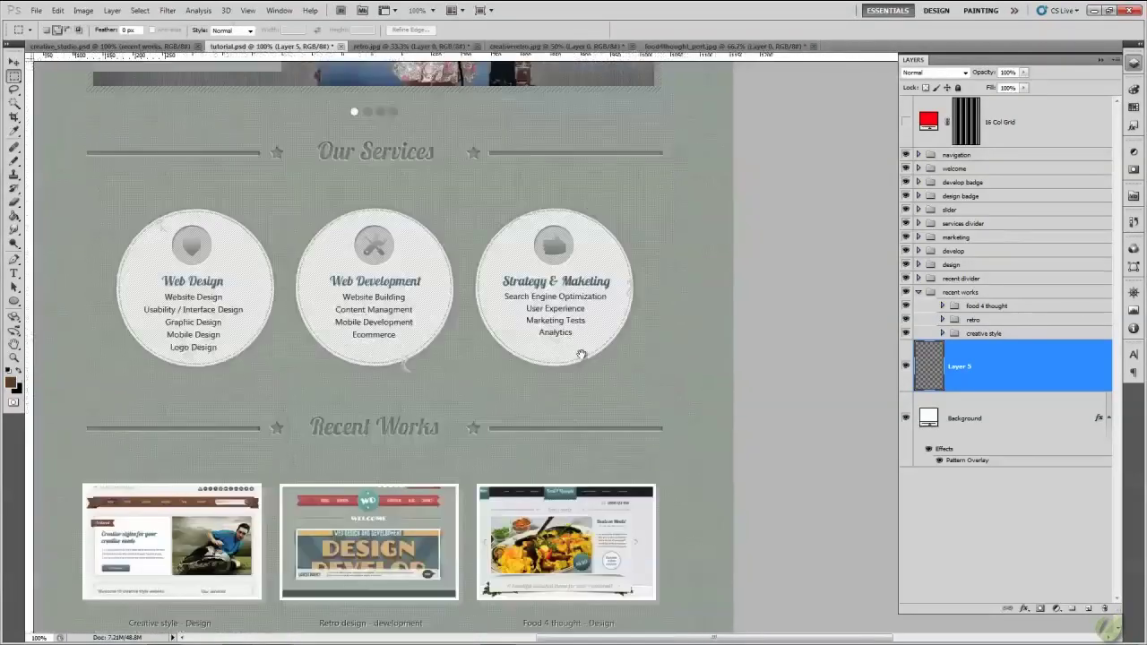
scroll(578, 413, up, 3)
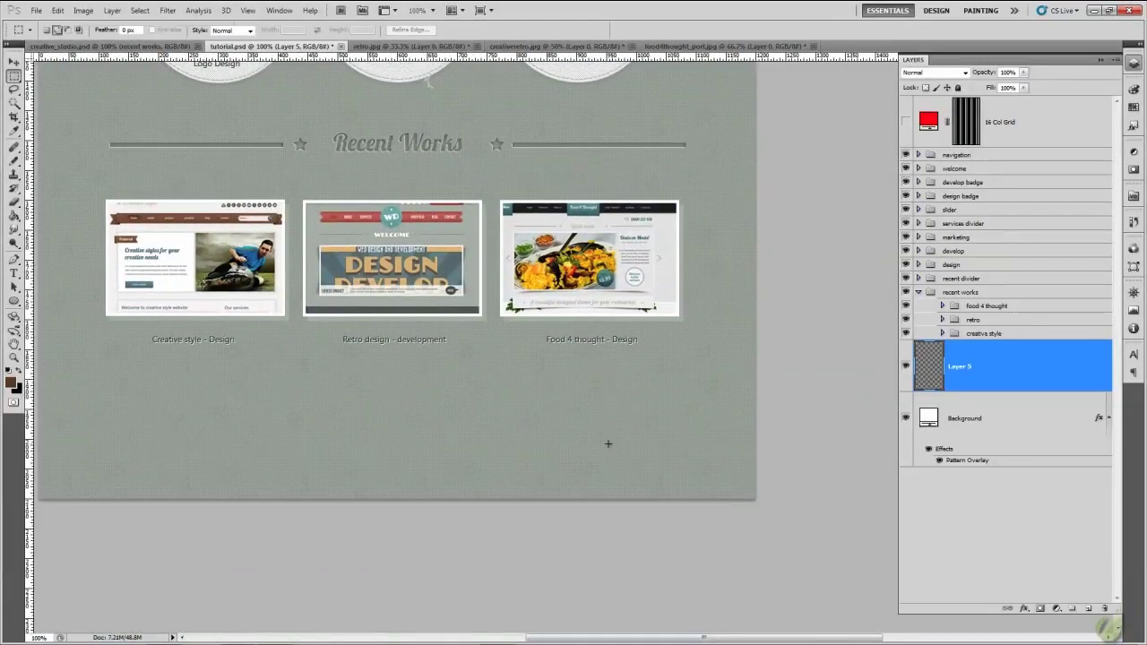
key(ctrl+semicolon)
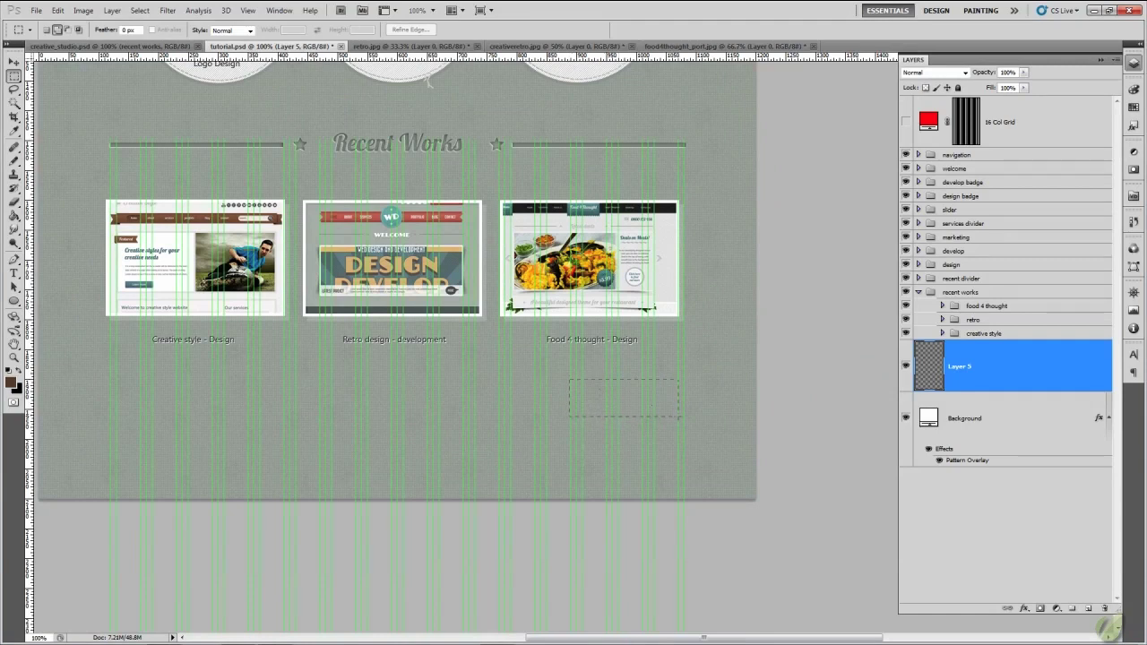
key(g)
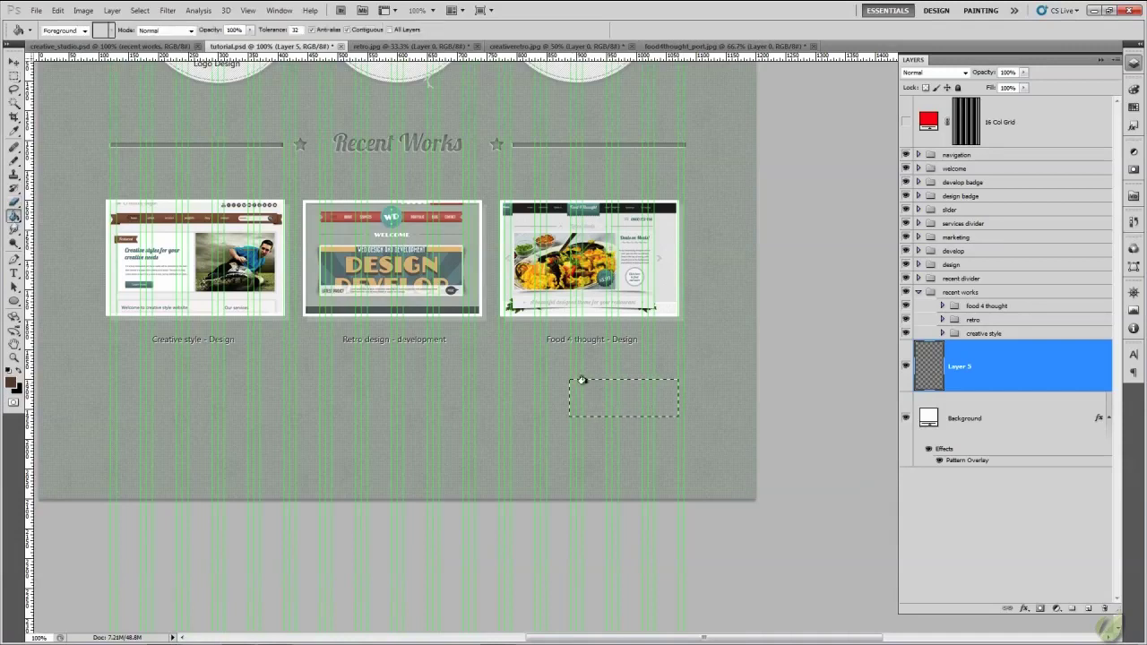
click(581, 382)
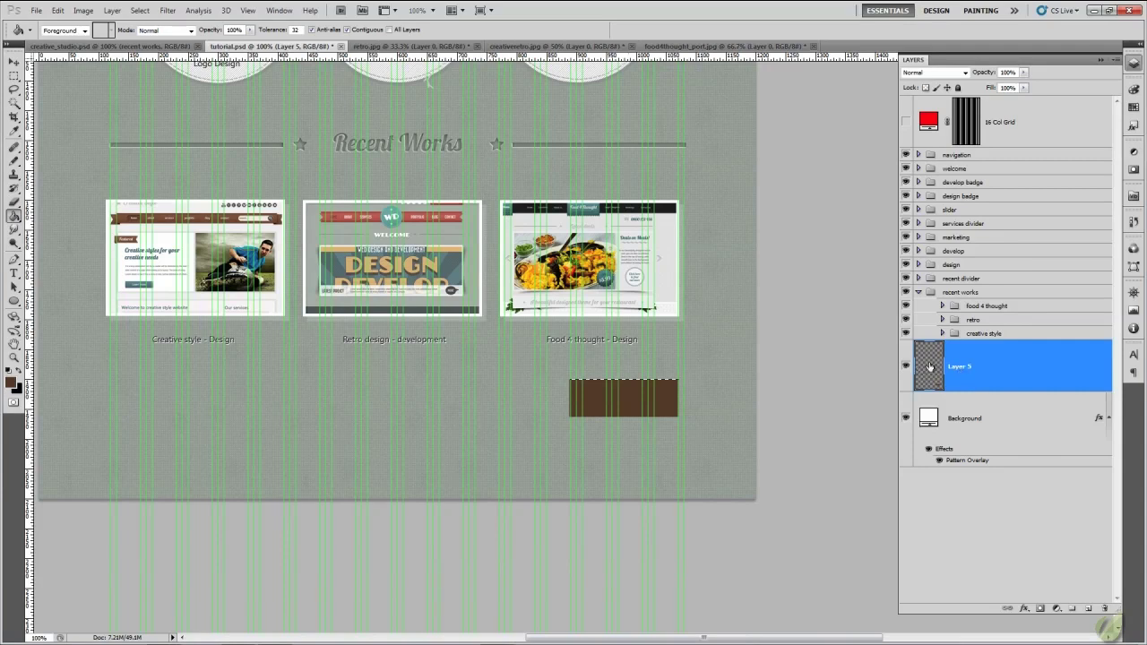
Duplicate Layer 5, nudge the copy slightly down and right as a shadow, and set its opacity to 19%.
drag(929, 366, 973, 401)
drag(1063, 525, 1089, 609)
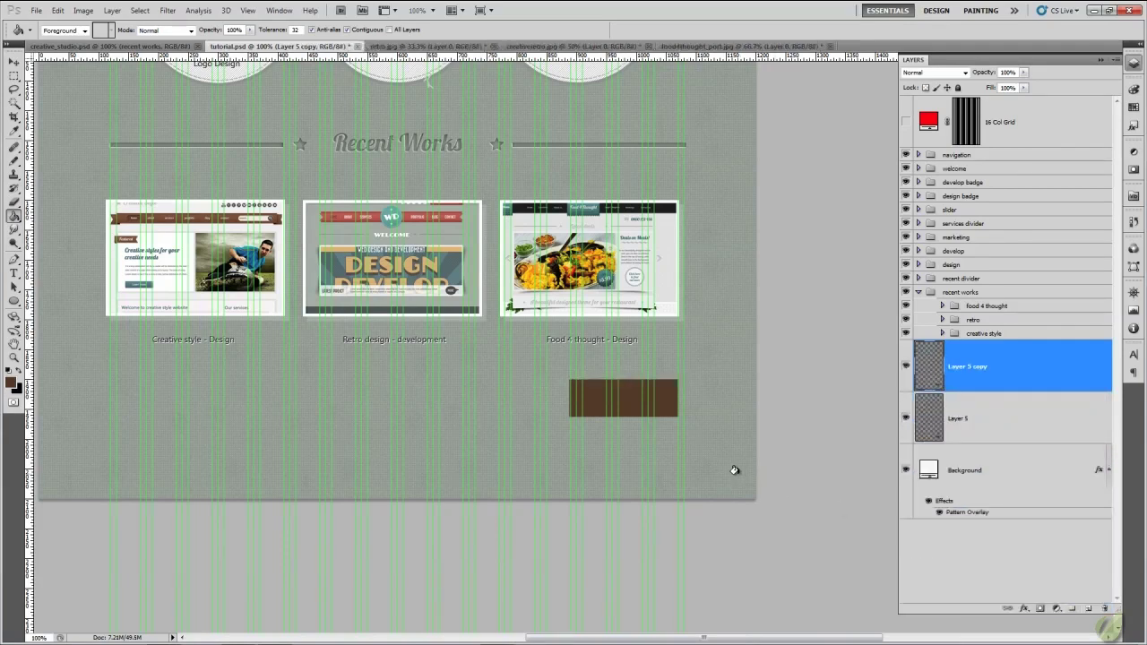
key(v)
key(Down)
key(Down)
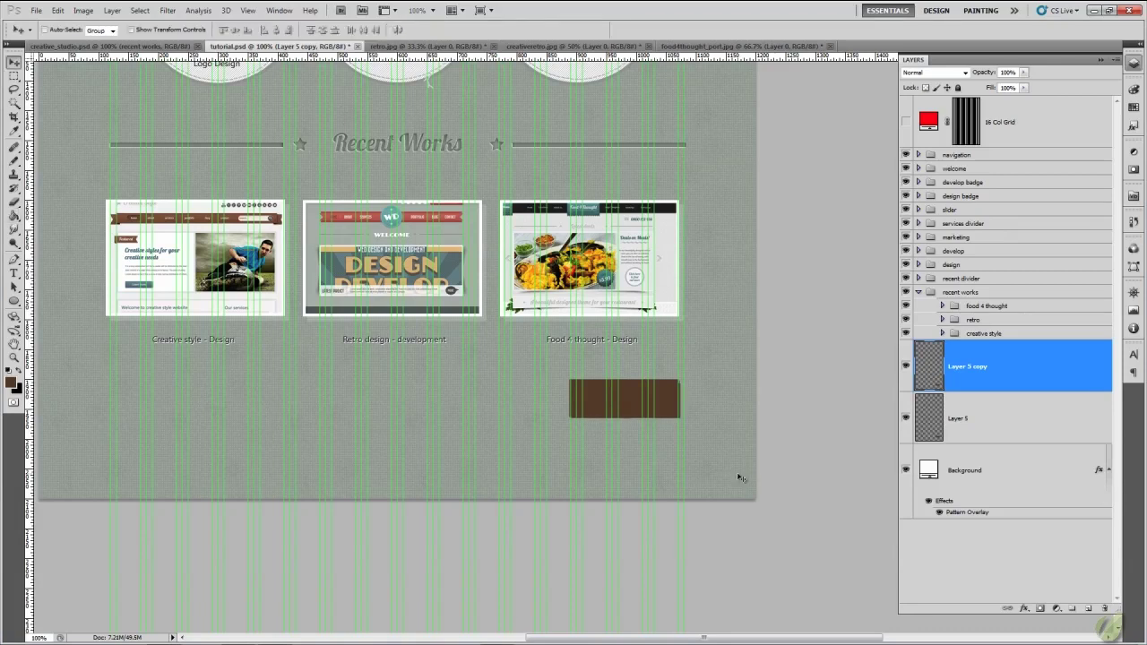
key(Down)
click(1024, 72)
drag(1026, 85, 974, 97)
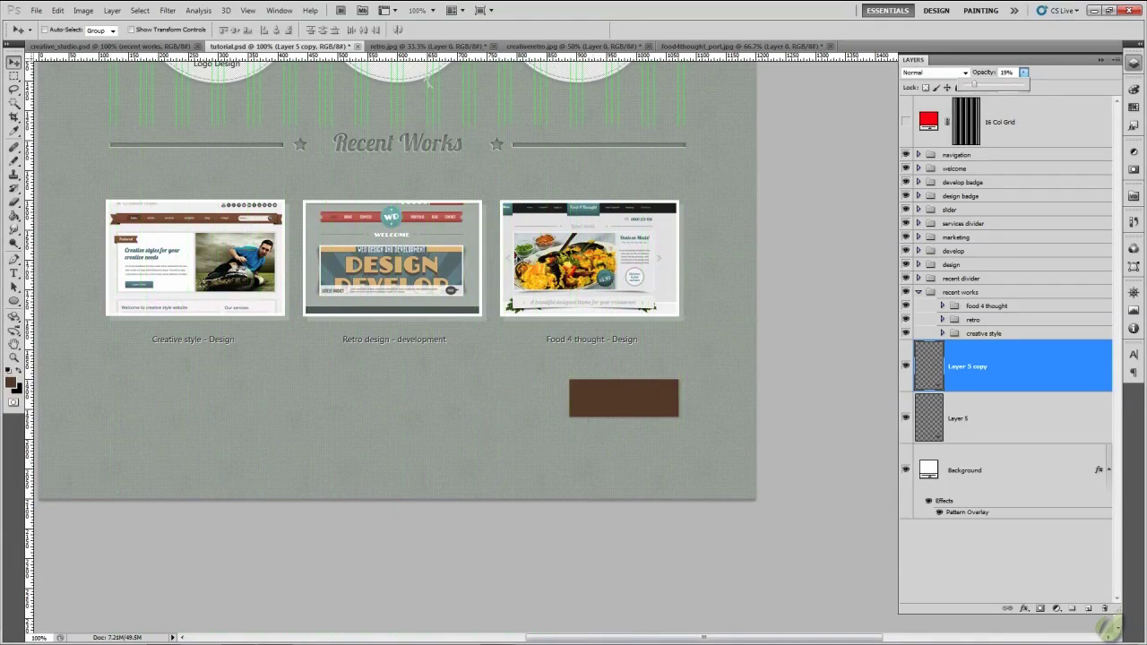
Compare with the button in creative_studio.psd and scale Layer 5 and its copy to 105.91% width and 89.39% height.
click(152, 45)
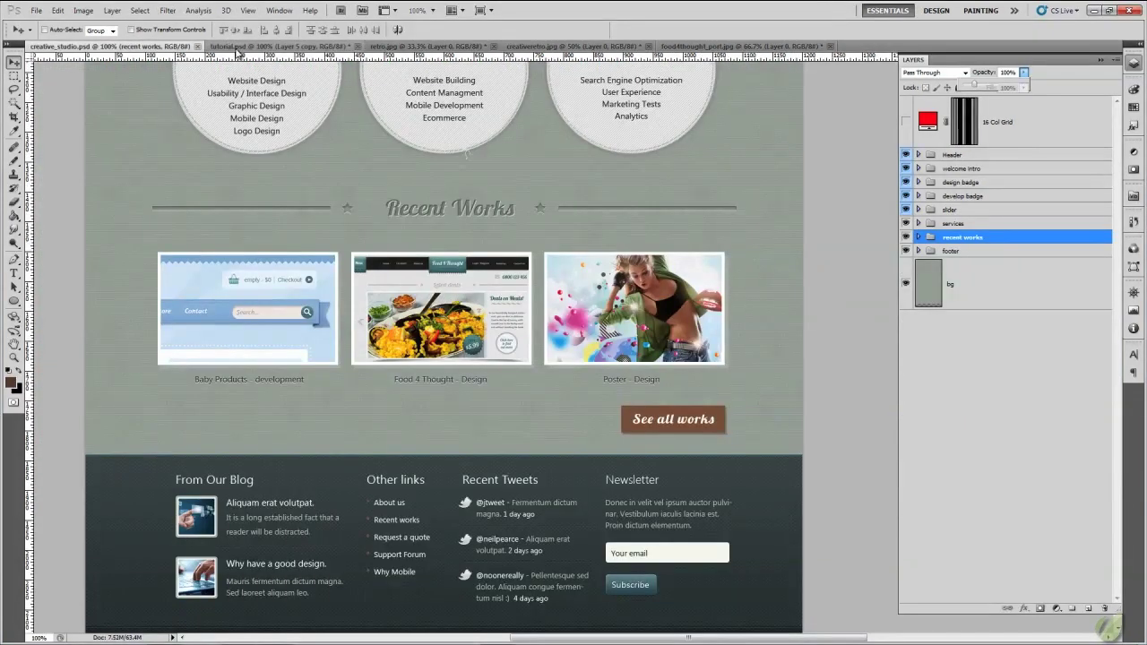
click(238, 47)
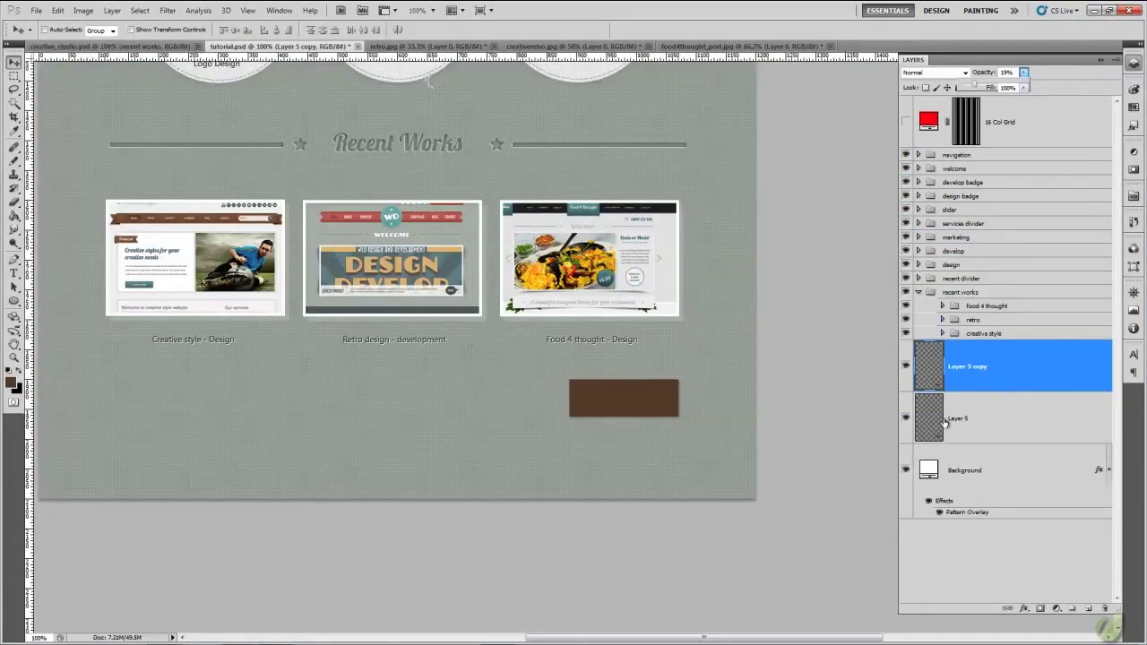
shift+click(971, 418)
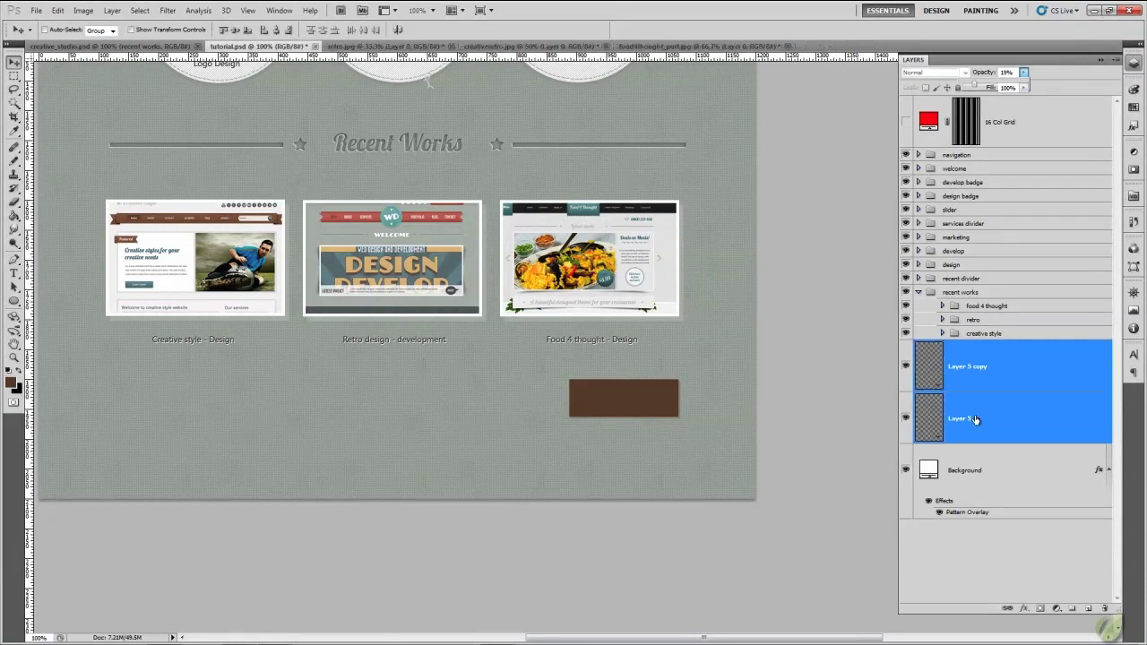
key(ctrl+t)
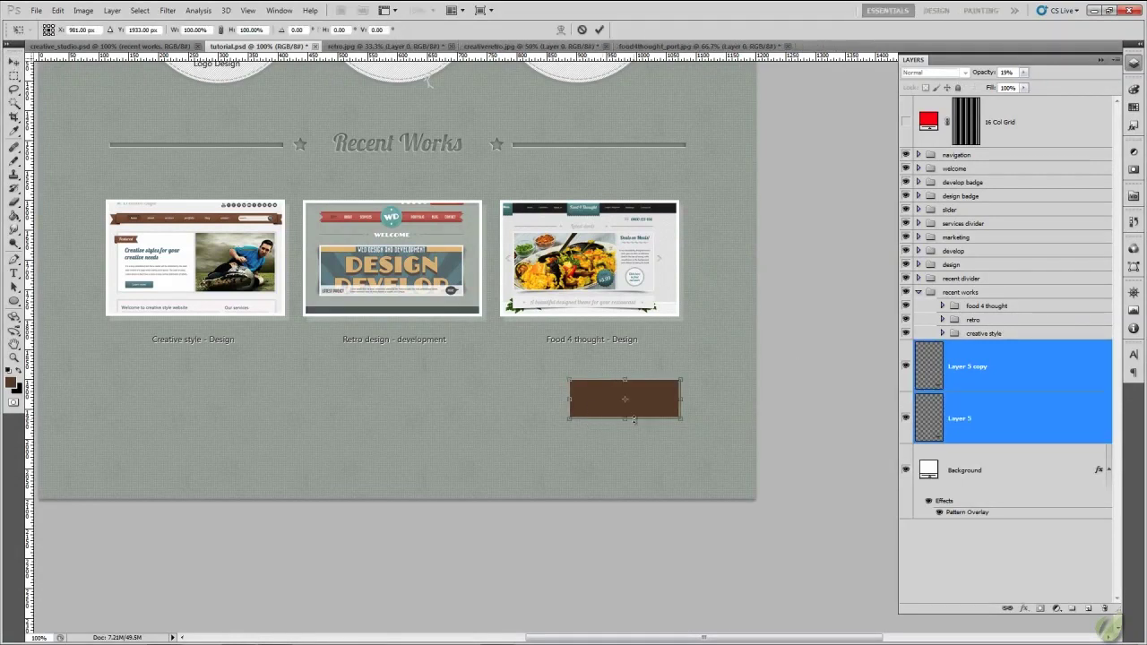
drag(629, 420, 566, 400)
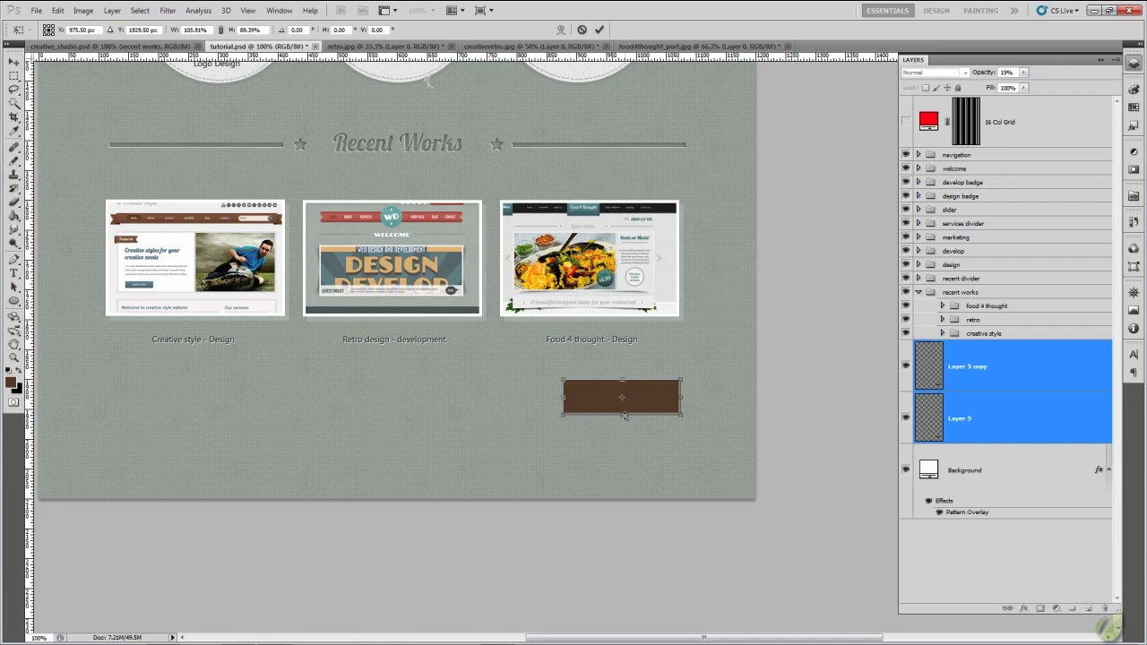
click(602, 30)
Set the opacity of Layer 5 copy to 31%, comparing the button shadow with creative_studio.psd.
click(968, 367)
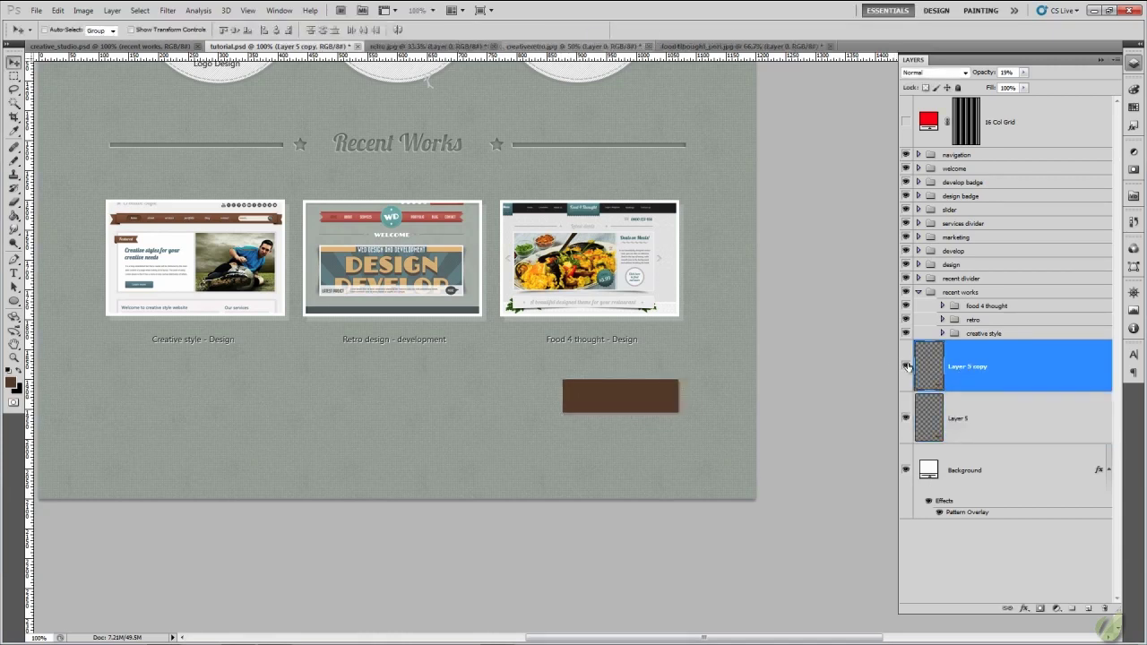
click(179, 46)
click(269, 46)
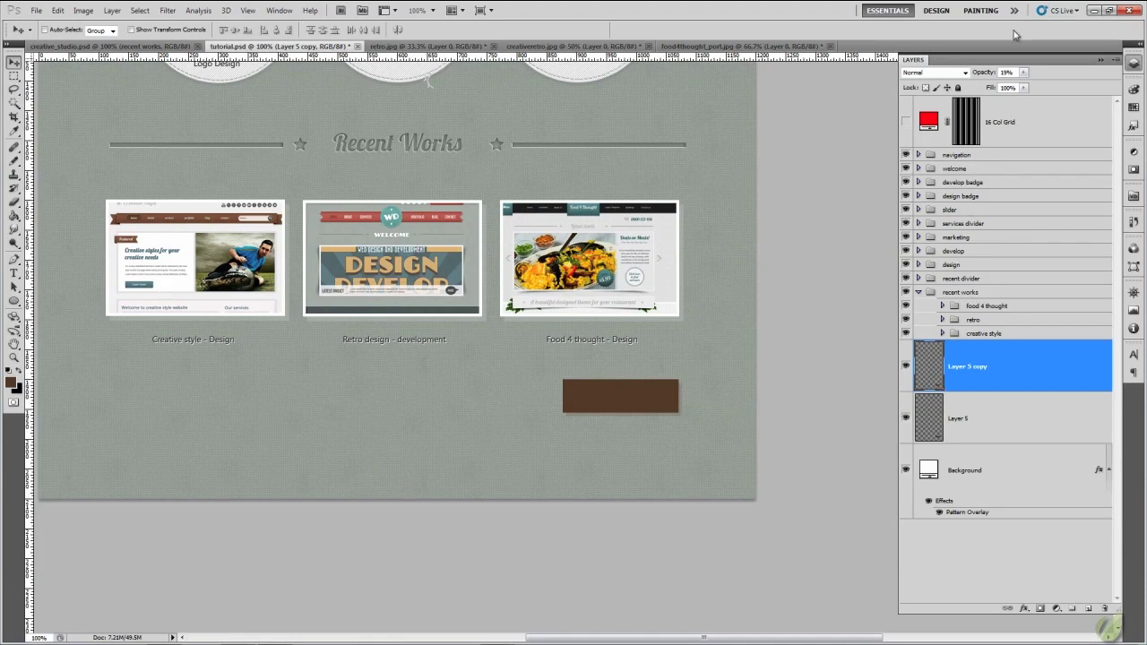
click(1023, 73)
drag(1023, 79, 1026, 86)
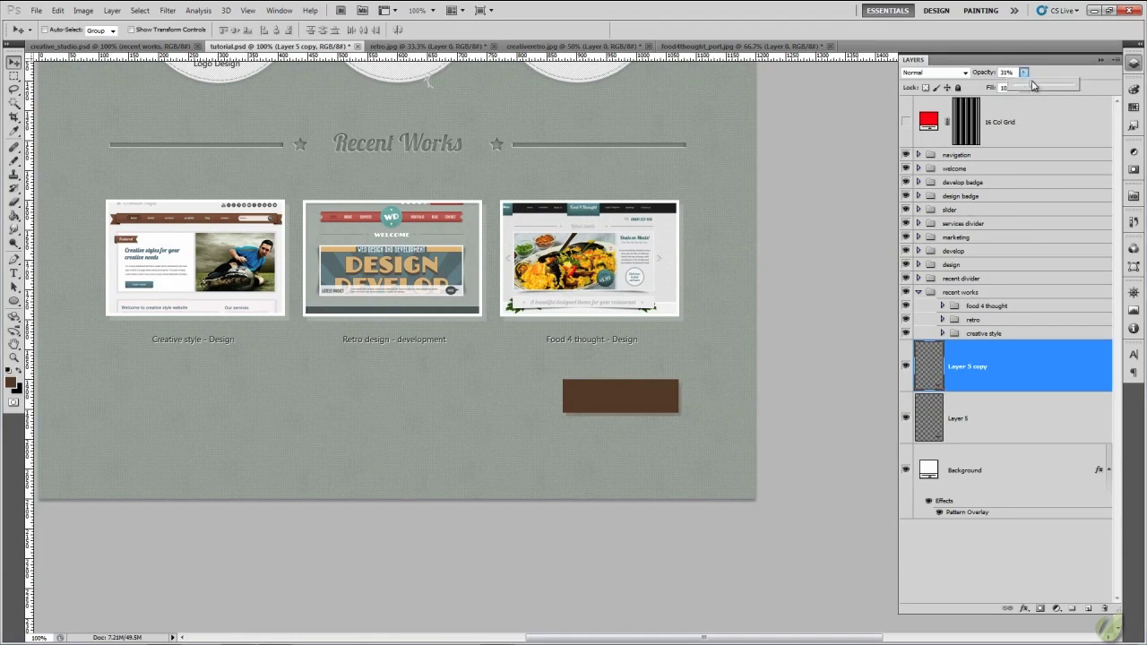
click(190, 46)
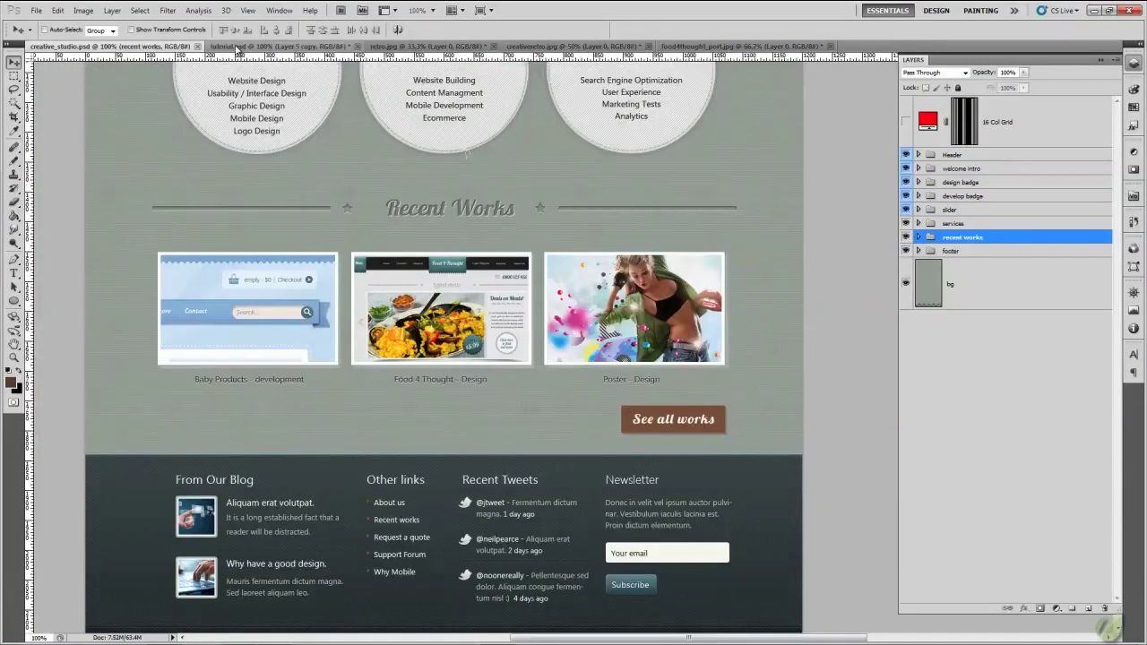
click(238, 47)
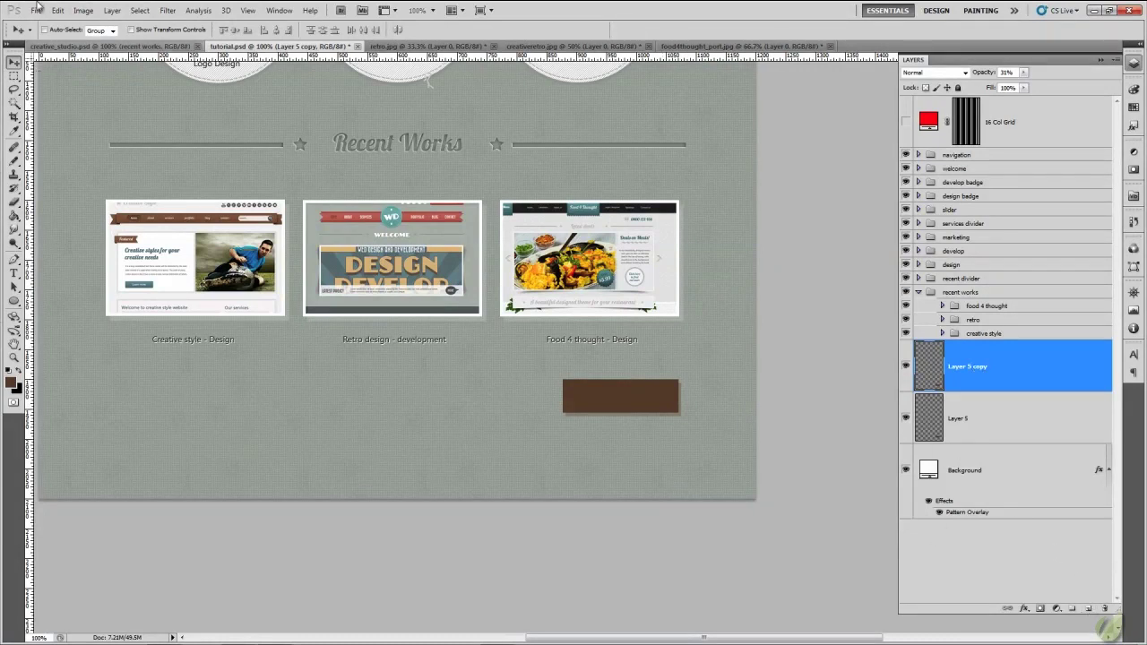
Set the Type tool's font to Lobster 1.4 and its text color to white.
click(15, 278)
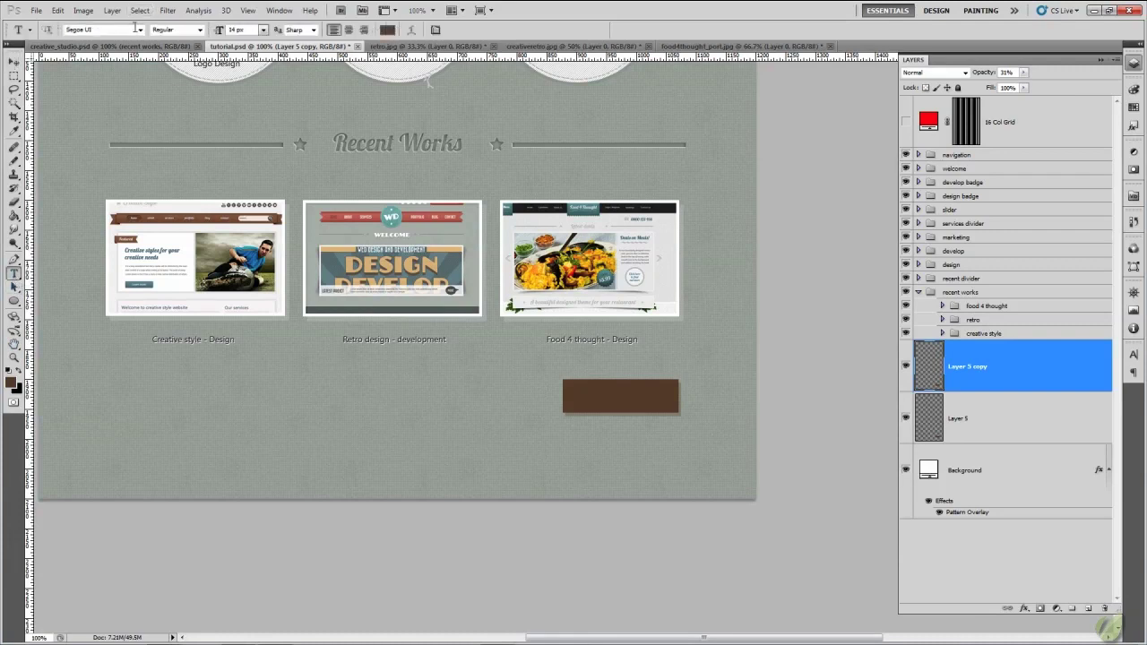
click(140, 30)
drag(229, 314, 230, 199)
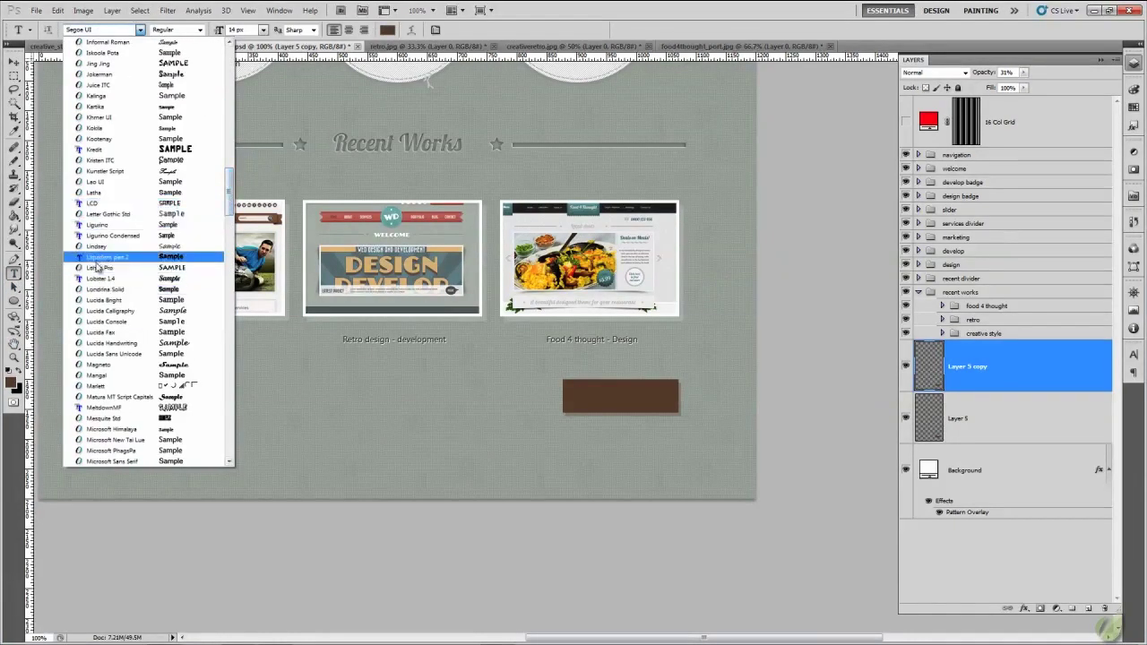
click(98, 278)
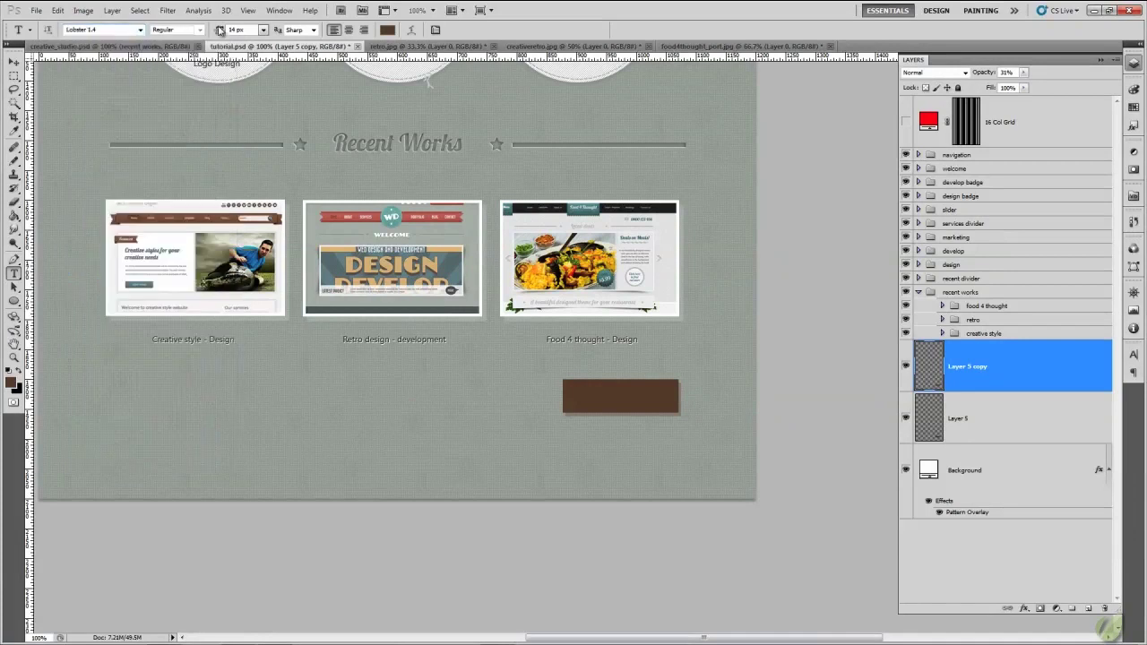
click(389, 30)
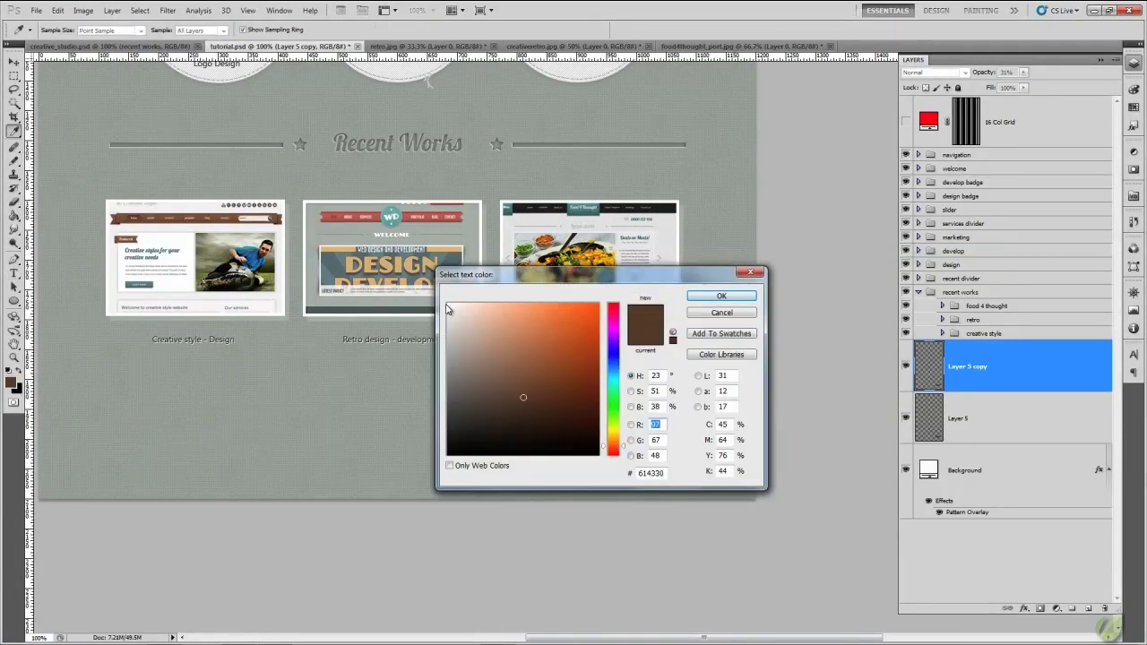
click(717, 298)
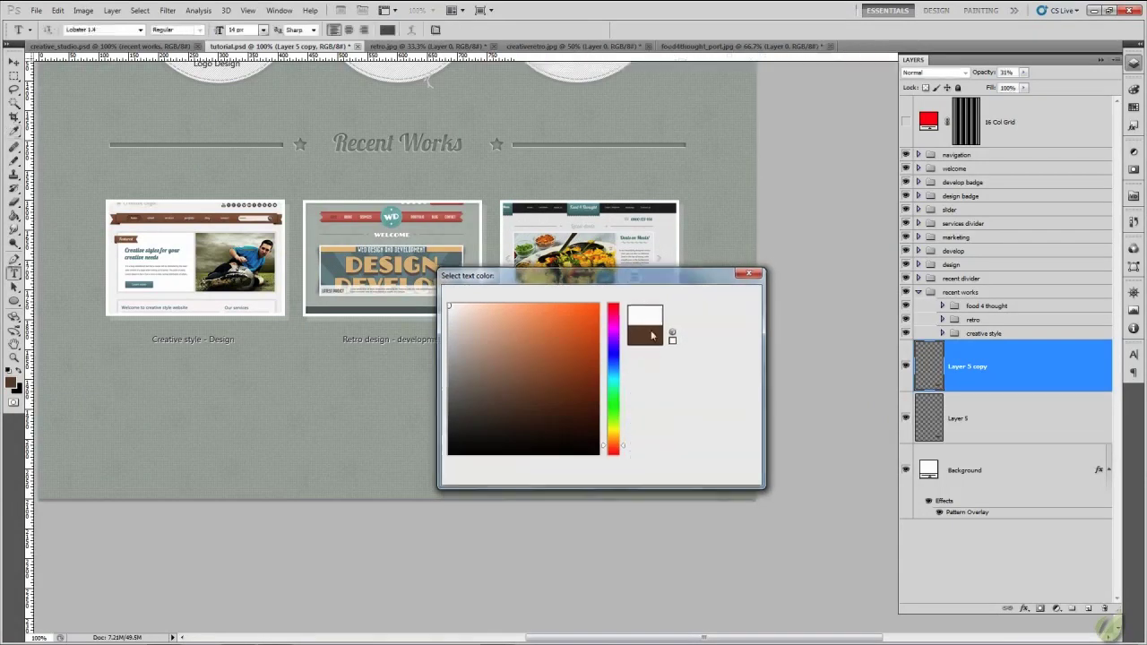
Add the white text "See all works" on the brown button, checking the wording in creative_studio.psd.
click(573, 396)
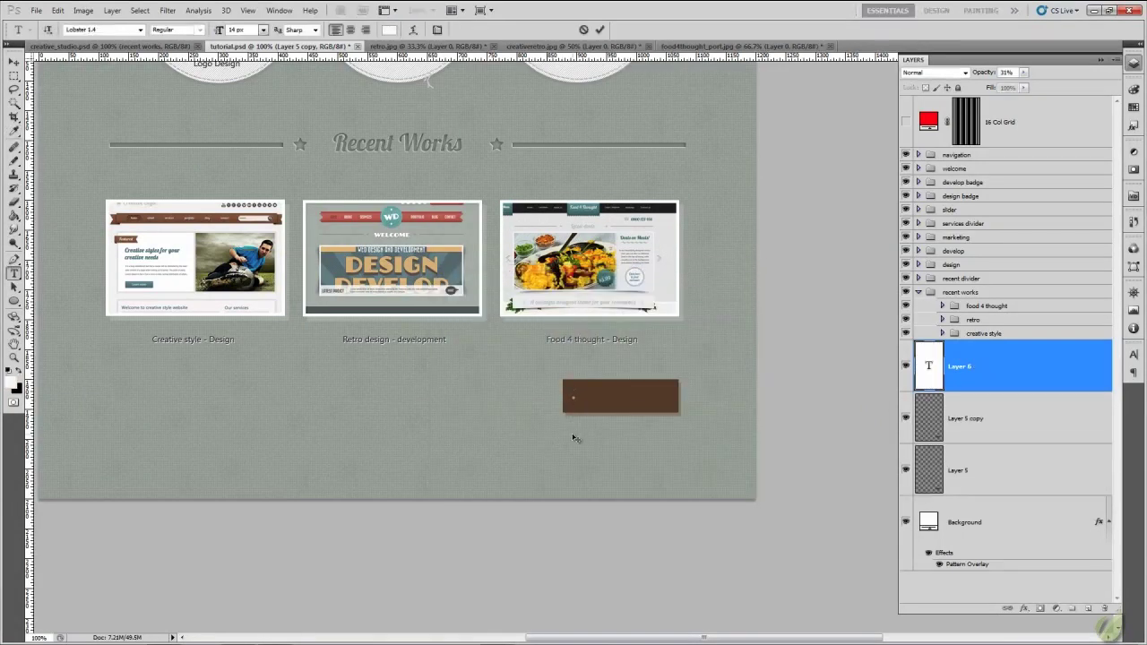
click(157, 46)
click(237, 51)
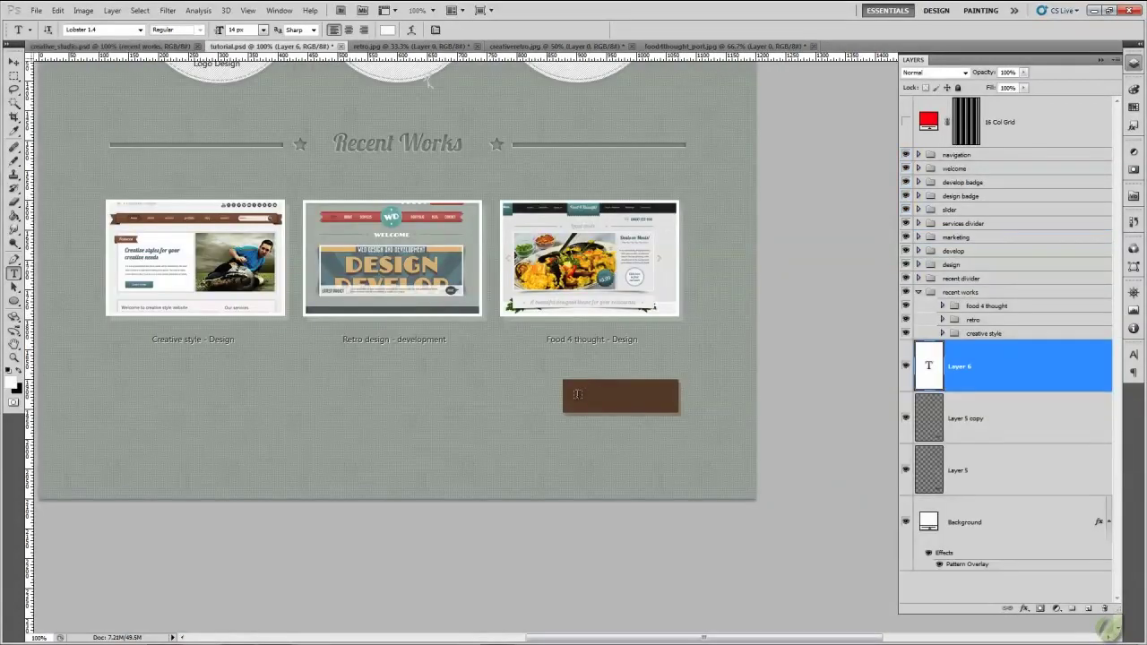
click(574, 396)
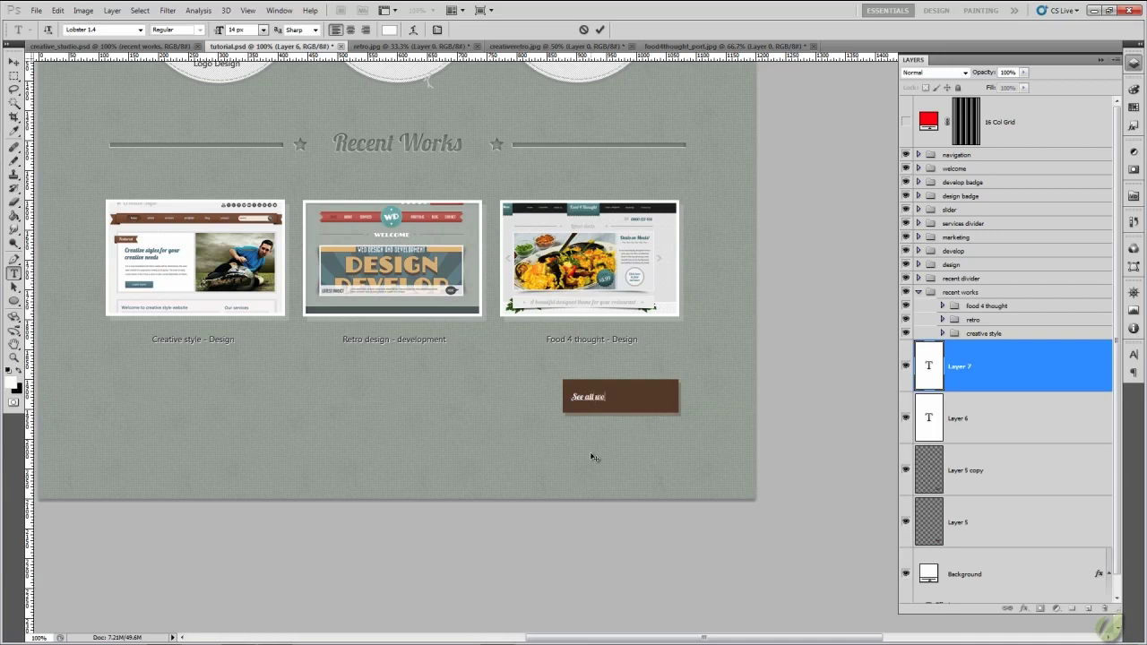
click(599, 30)
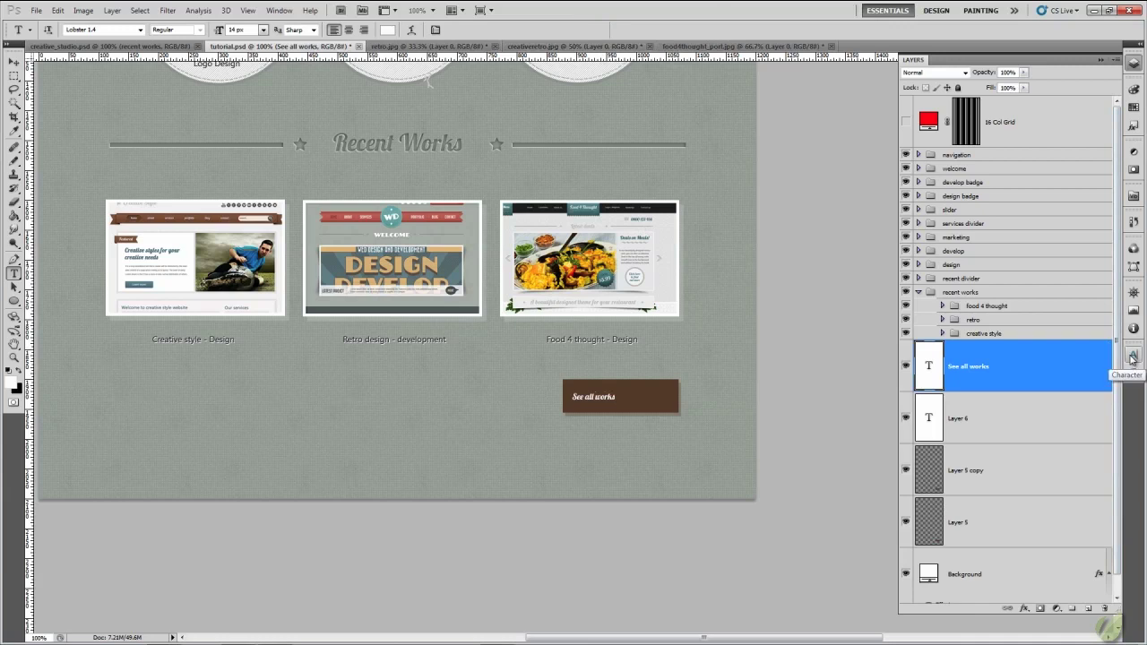
Show the Character settings and set the "See all works" text size to 29 px.
click(279, 10)
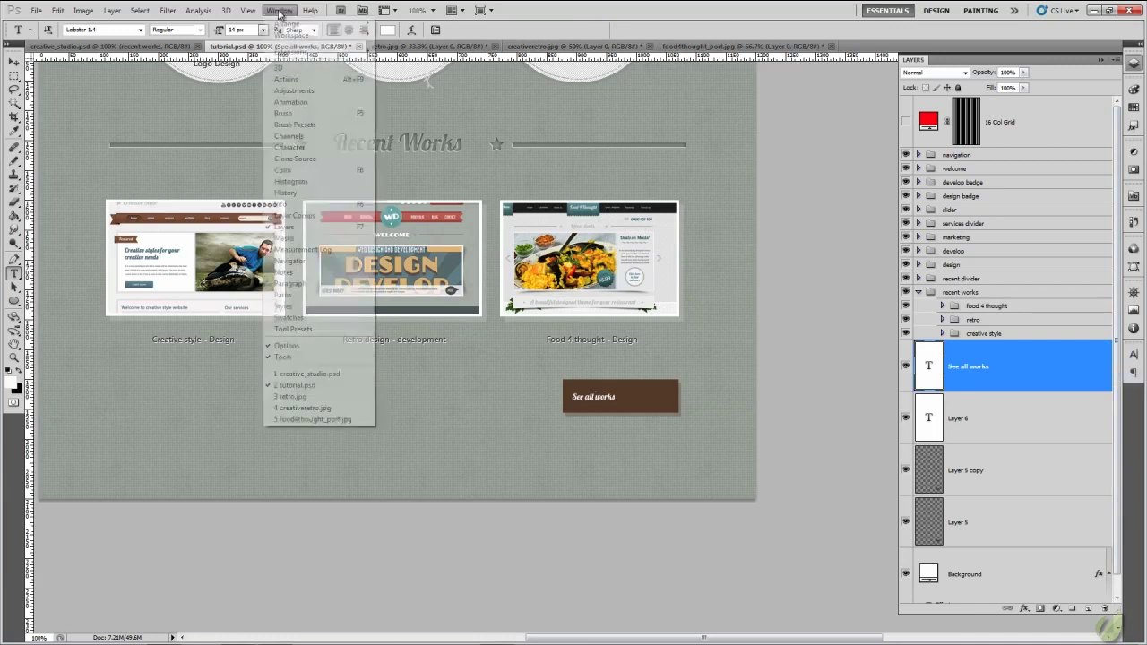
click(289, 147)
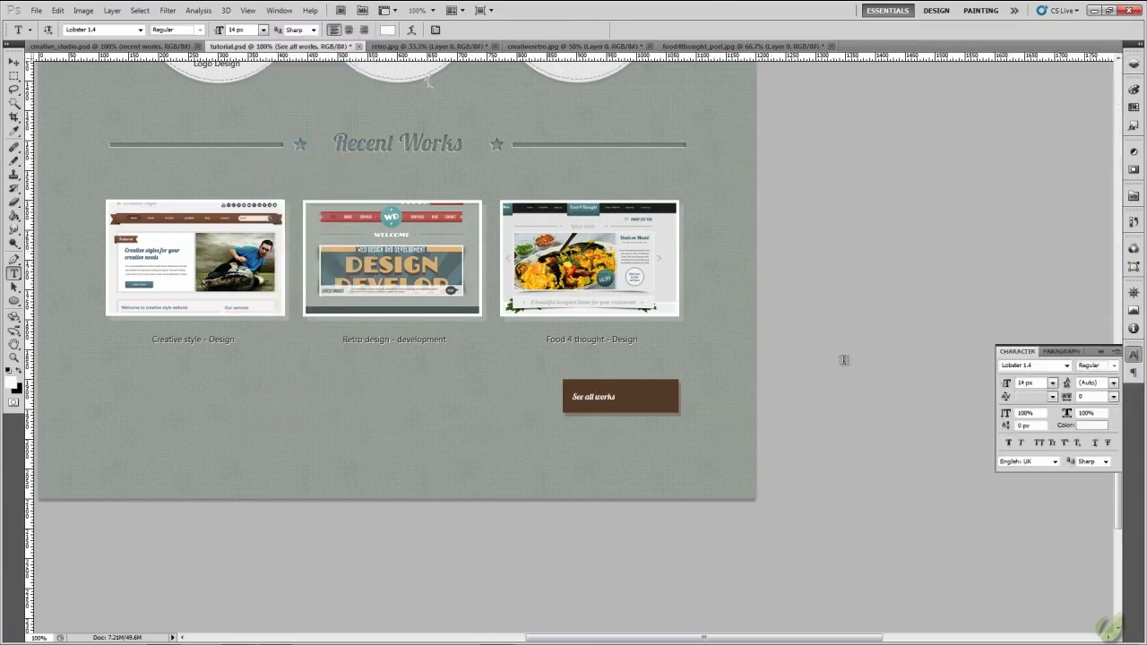
drag(1005, 387, 1014, 387)
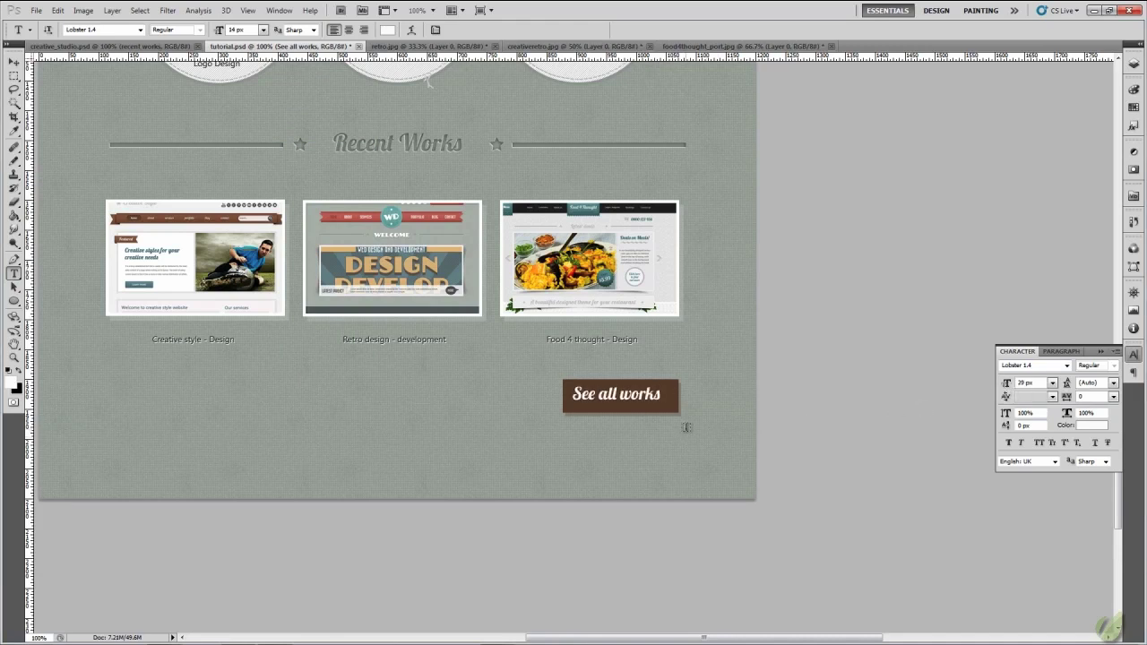
Nudge the "See all works" text slightly right and down to center it on the brown button.
key(v)
key(Right)
key(Right)
key(Down)
key(Down)
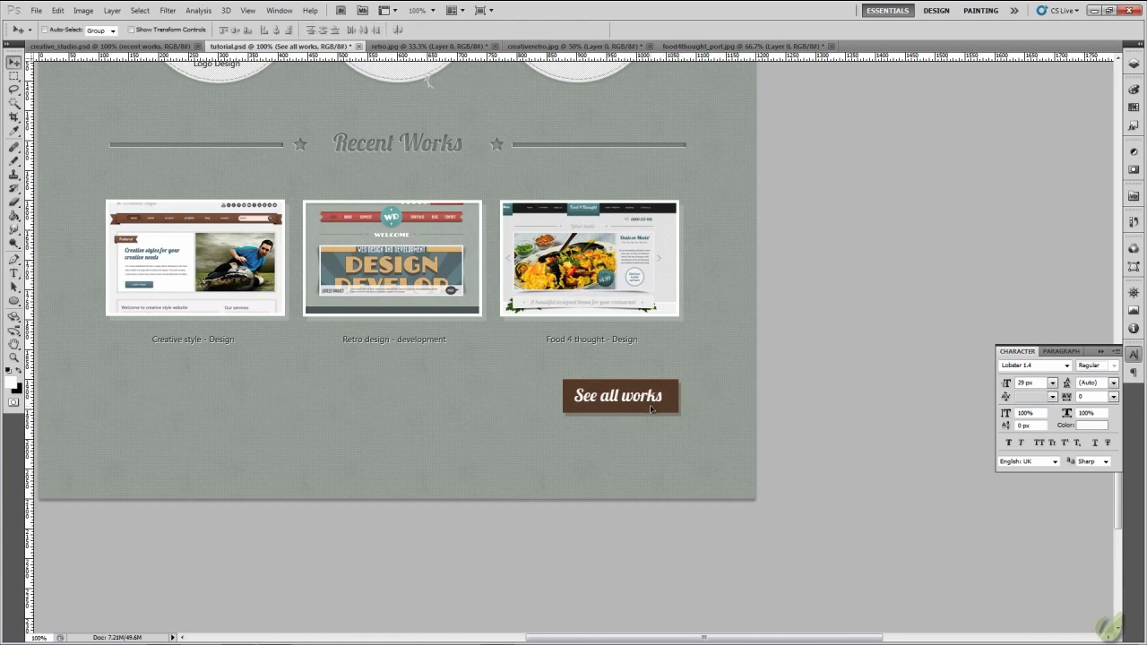
key(Right)
key(Right)
key(Down)
key(Down)
key(Left)
key(Up)
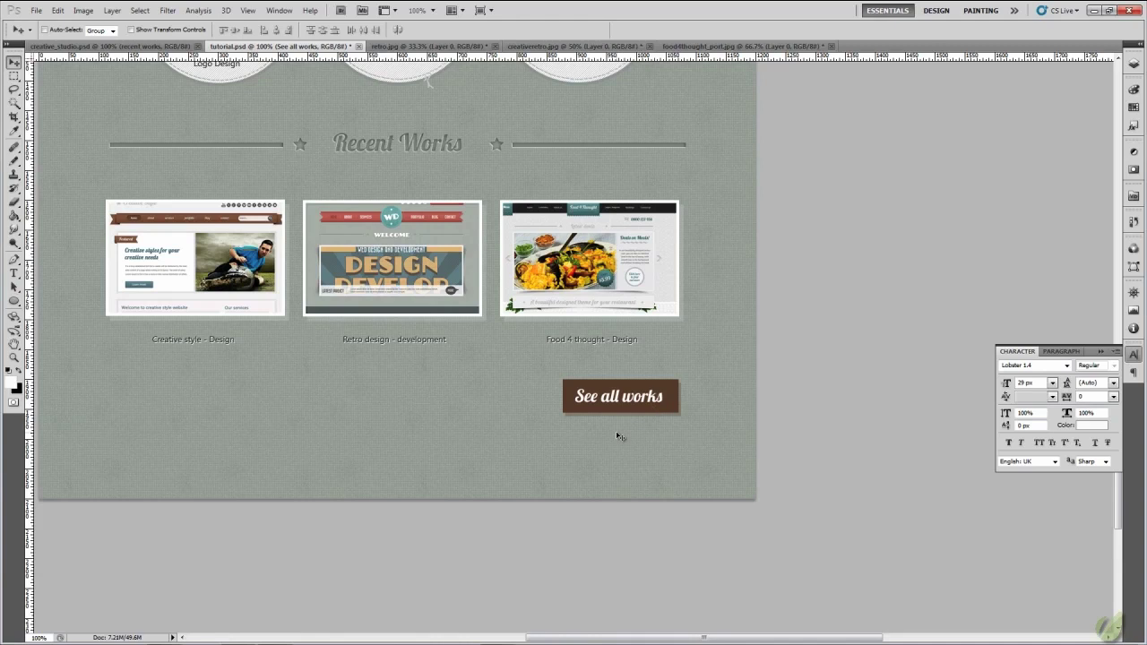
key(Up)
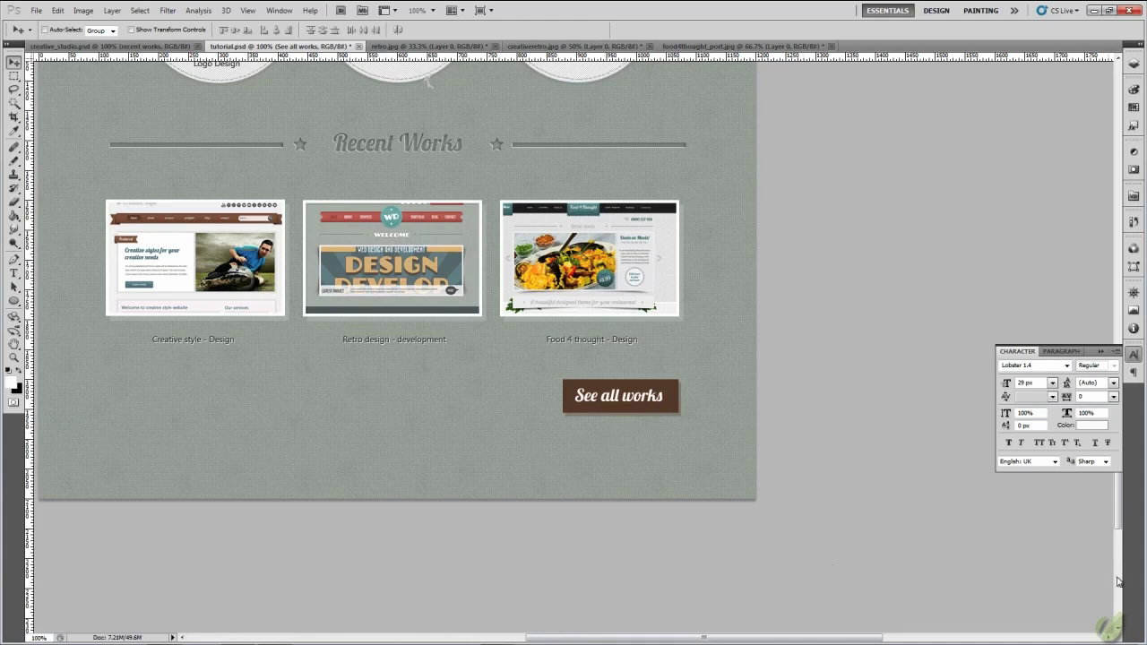
Compare the button text with creative_studio.psd and set it to 26 px without faux italic.
click(1022, 444)
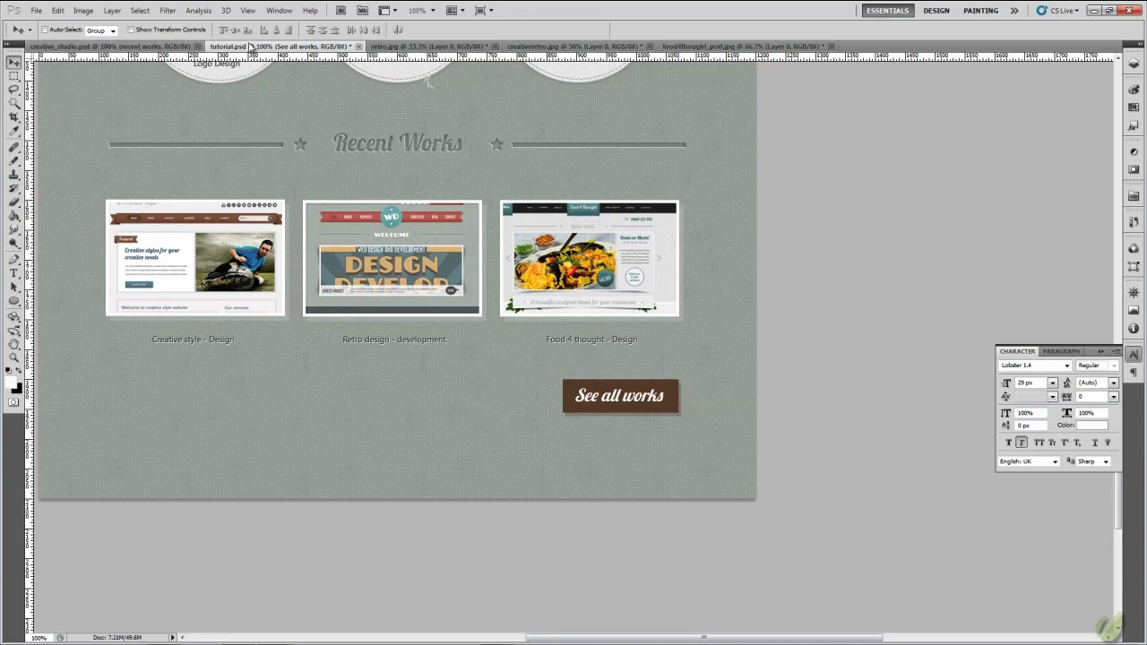
click(159, 47)
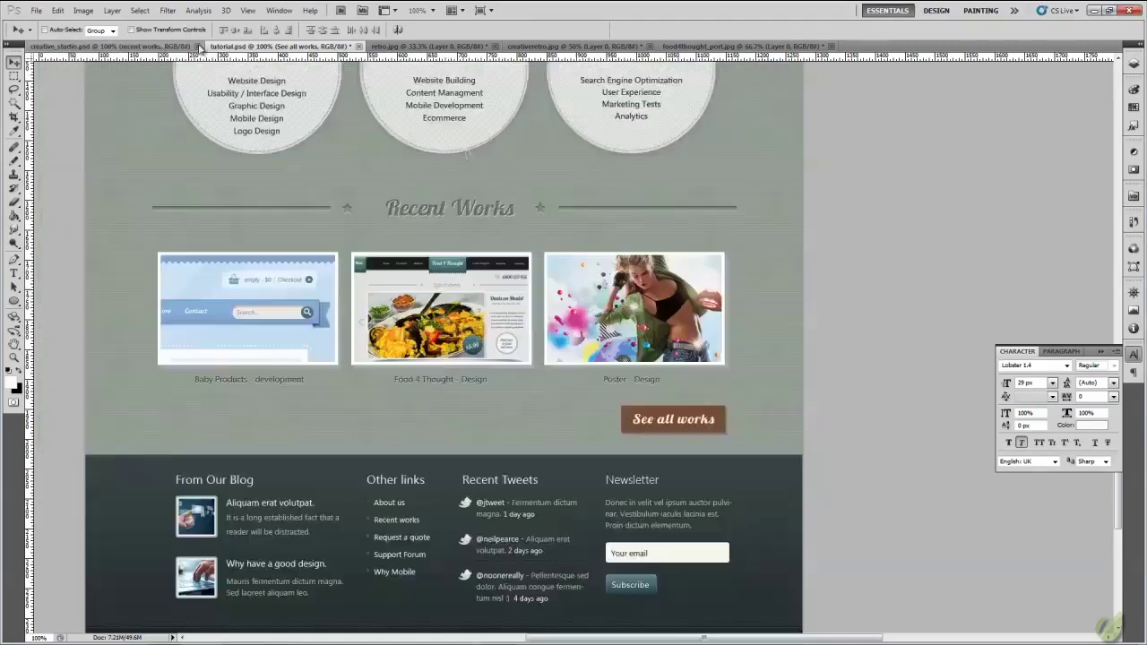
click(242, 51)
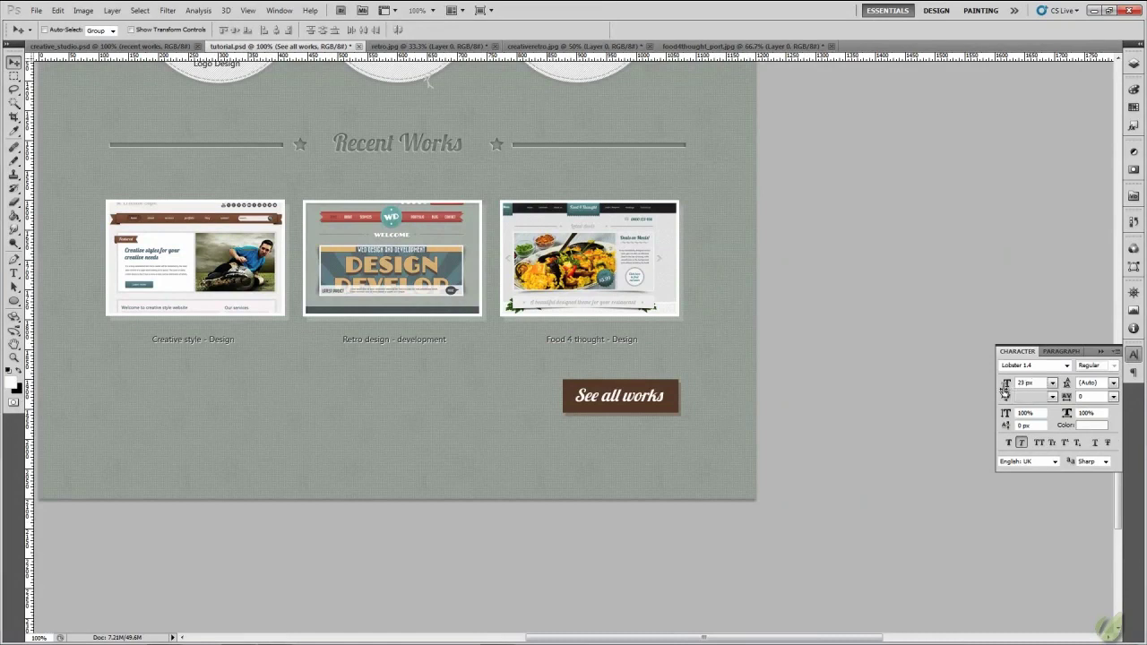
drag(1005, 386, 993, 386)
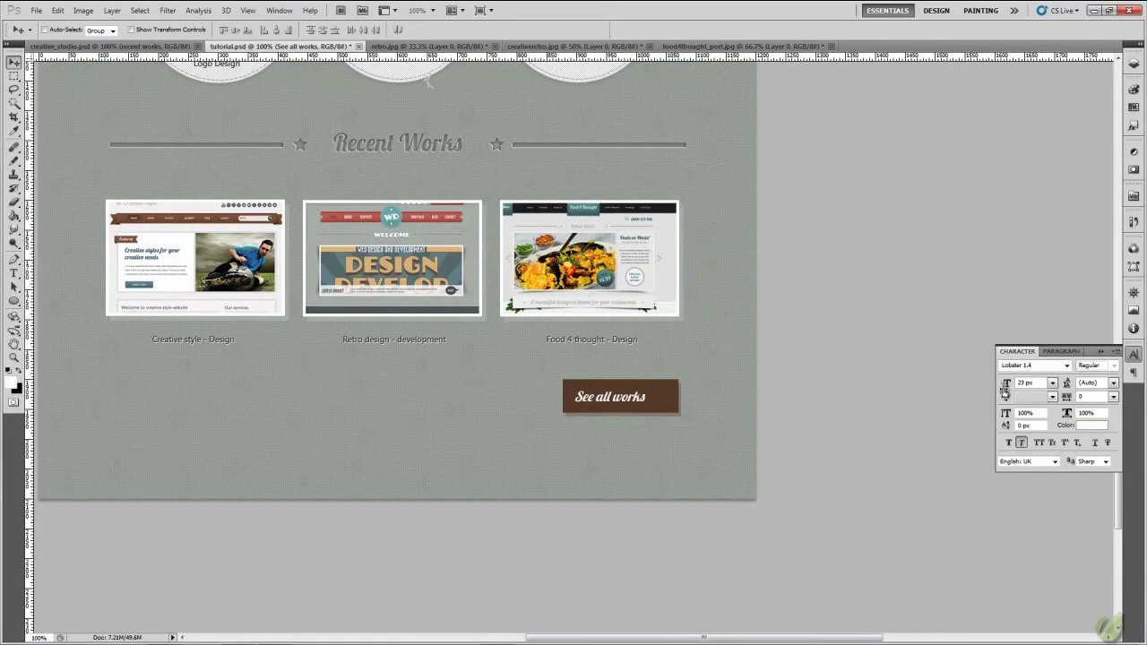
click(1022, 444)
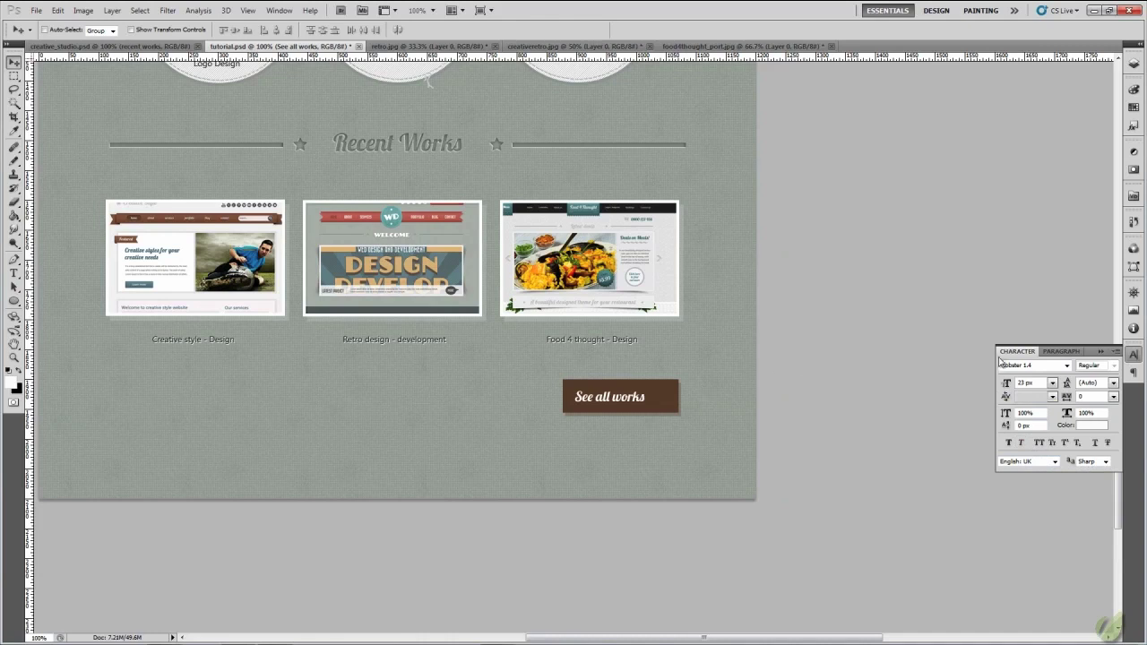
drag(1006, 392, 1008, 388)
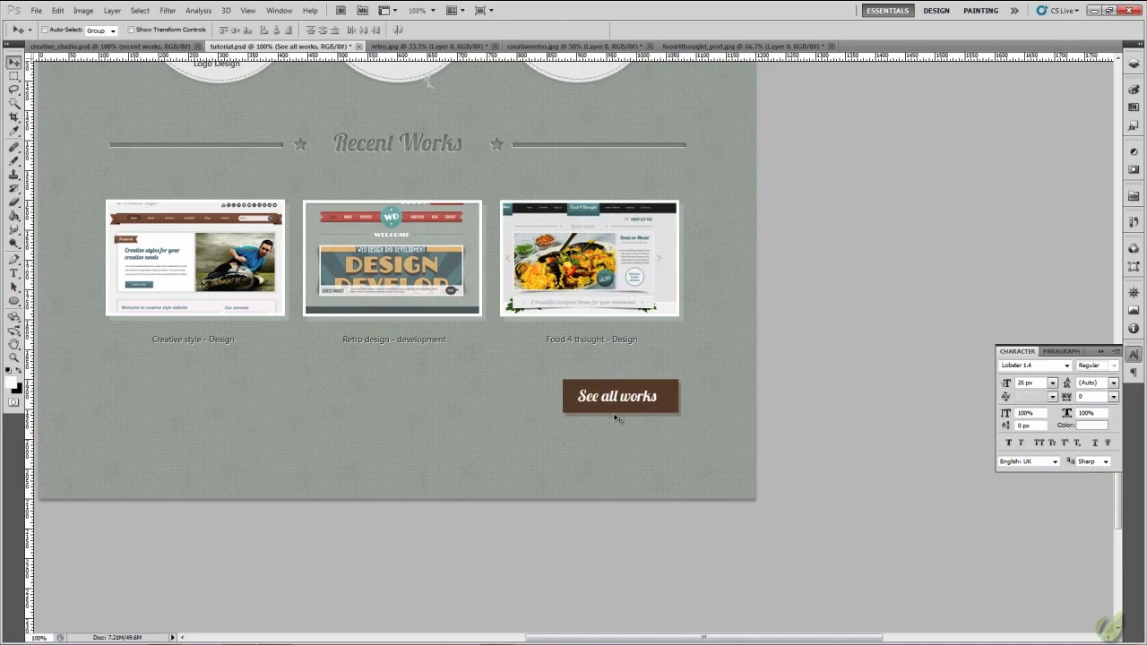
Show the guides and delete the empty text layer Layer 6.
key(ctrl+semicolon)
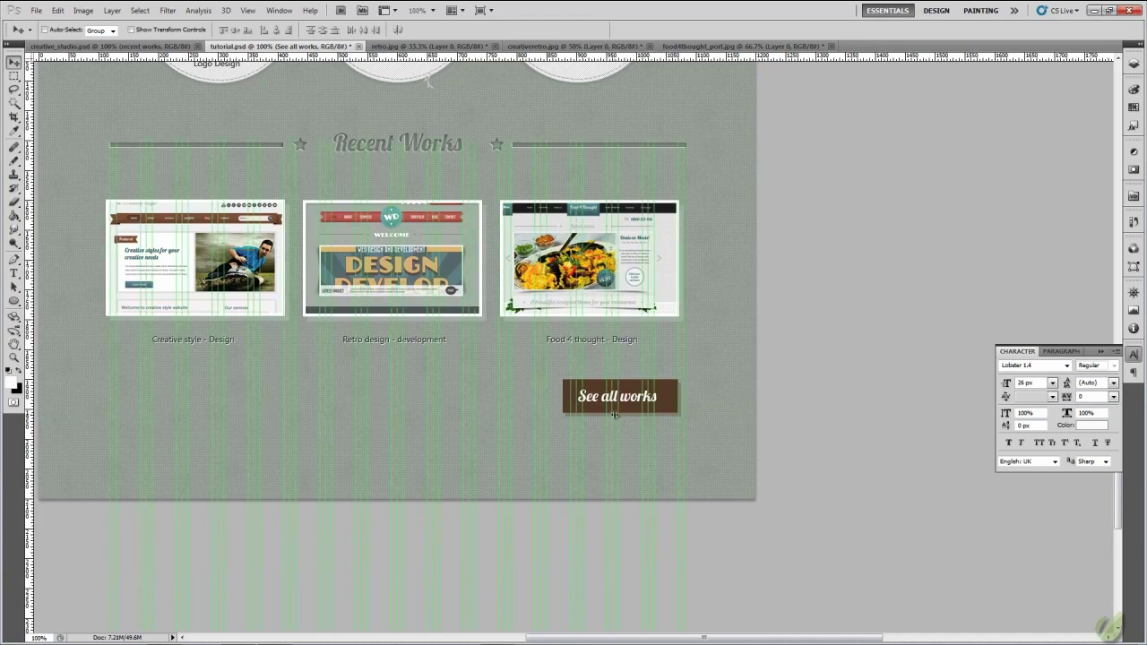
click(1135, 71)
click(1011, 412)
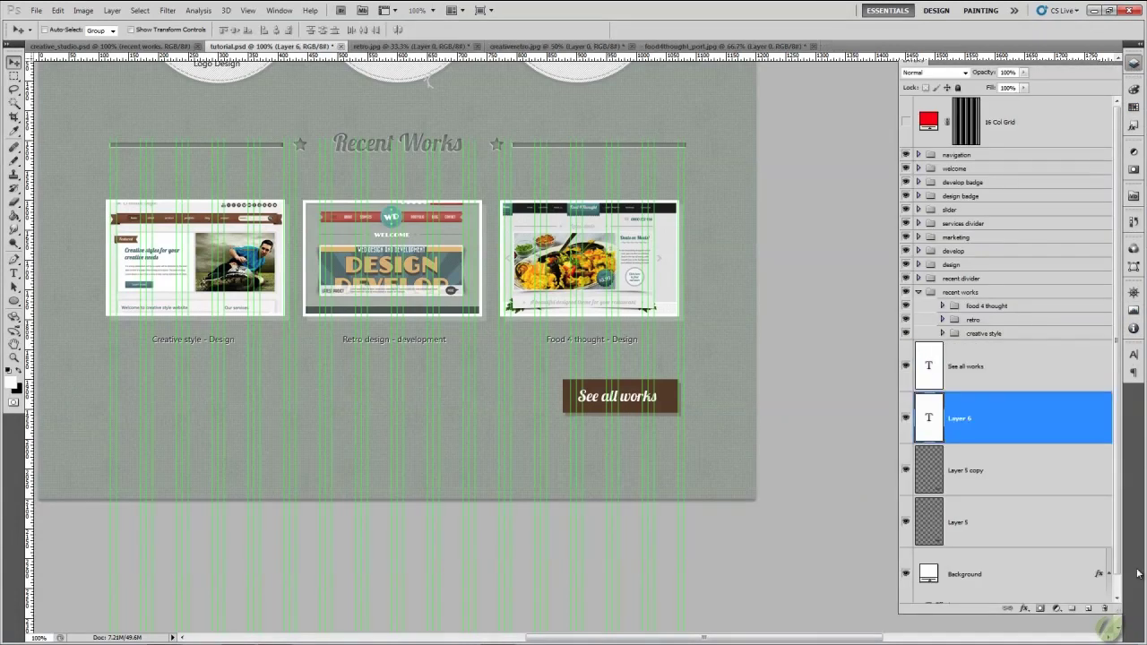
click(1105, 609)
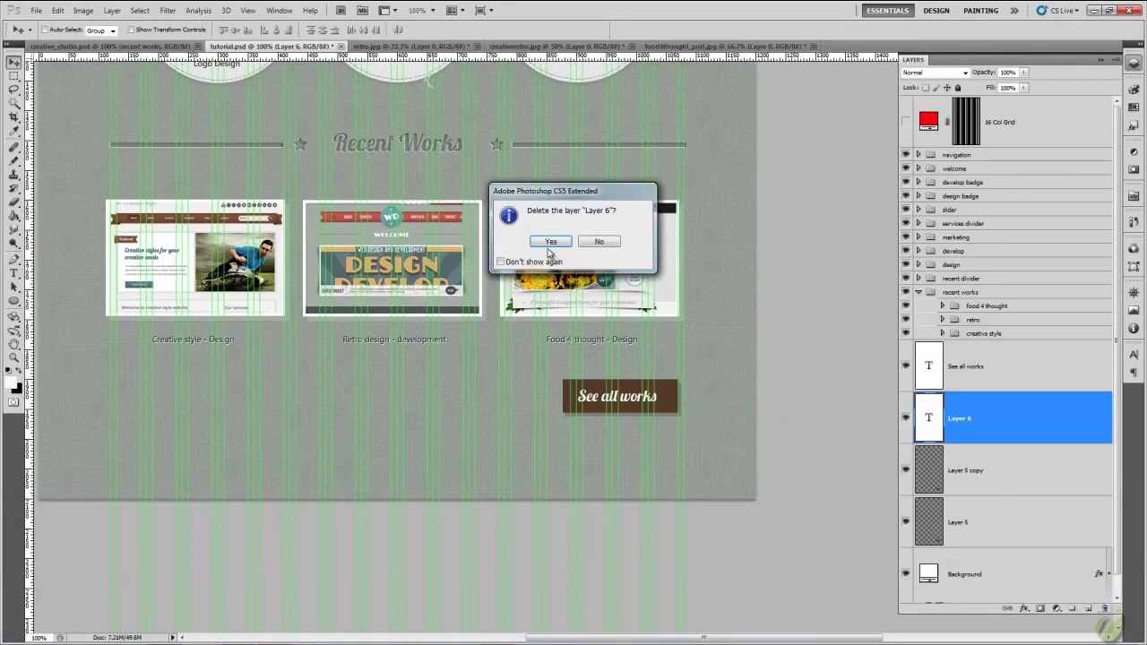
click(549, 251)
Nudge the "See all works" text, Layer 5 copy and Layer 5 together slightly right to meet the column guide.
click(981, 485)
shift+click(1027, 359)
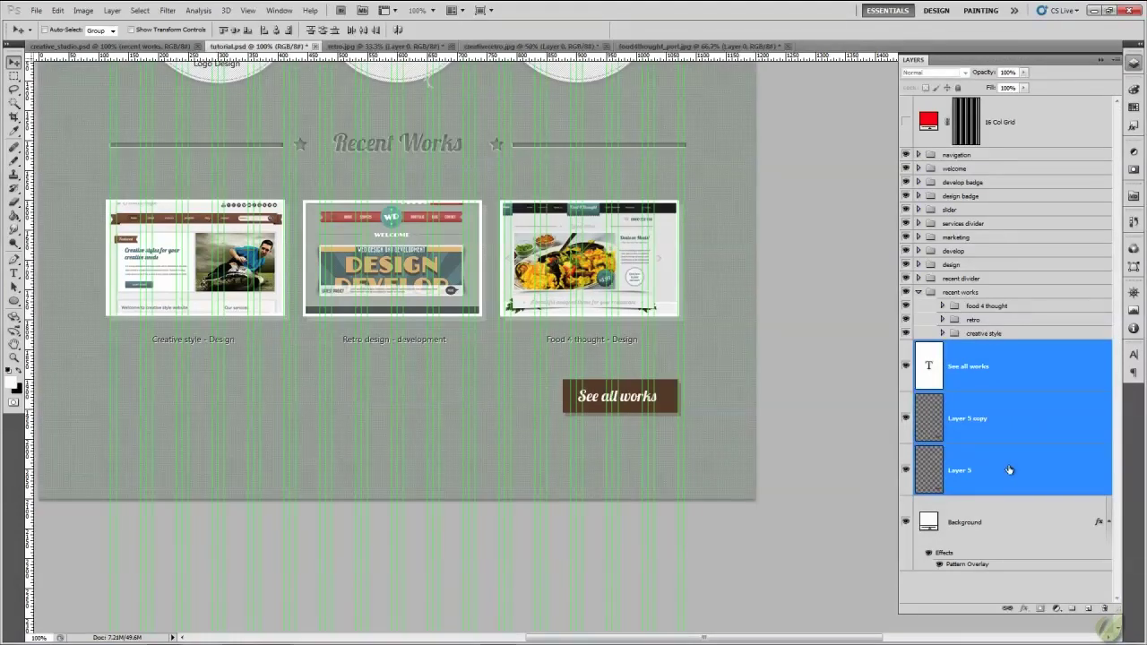
key(Right)
key(Right)
key(Right)
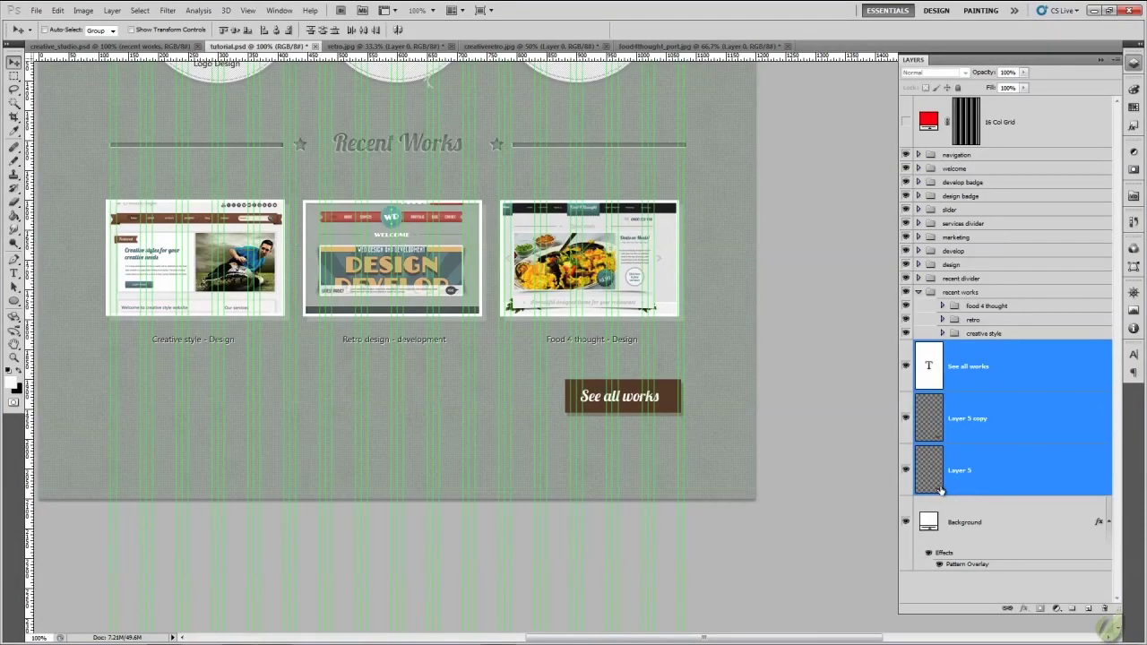
Group the three button layers as "button" and move the group into the recent works group.
key(ctrl+g)
double_click(958, 348)
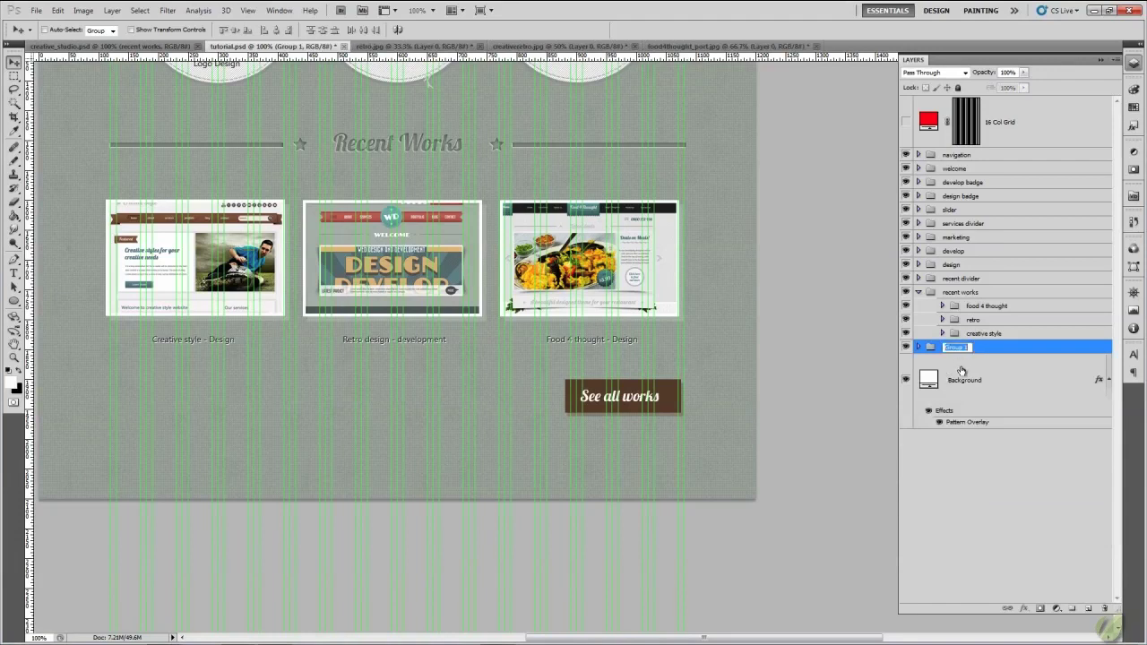
text(button)
key(Return)
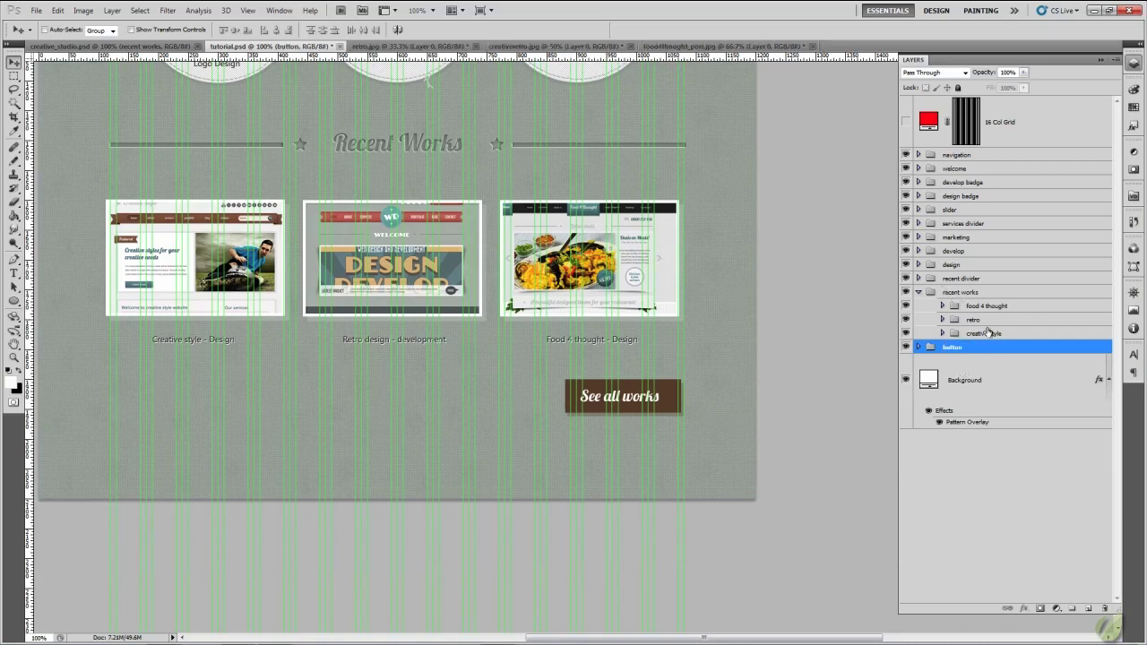
drag(1002, 344, 1010, 294)
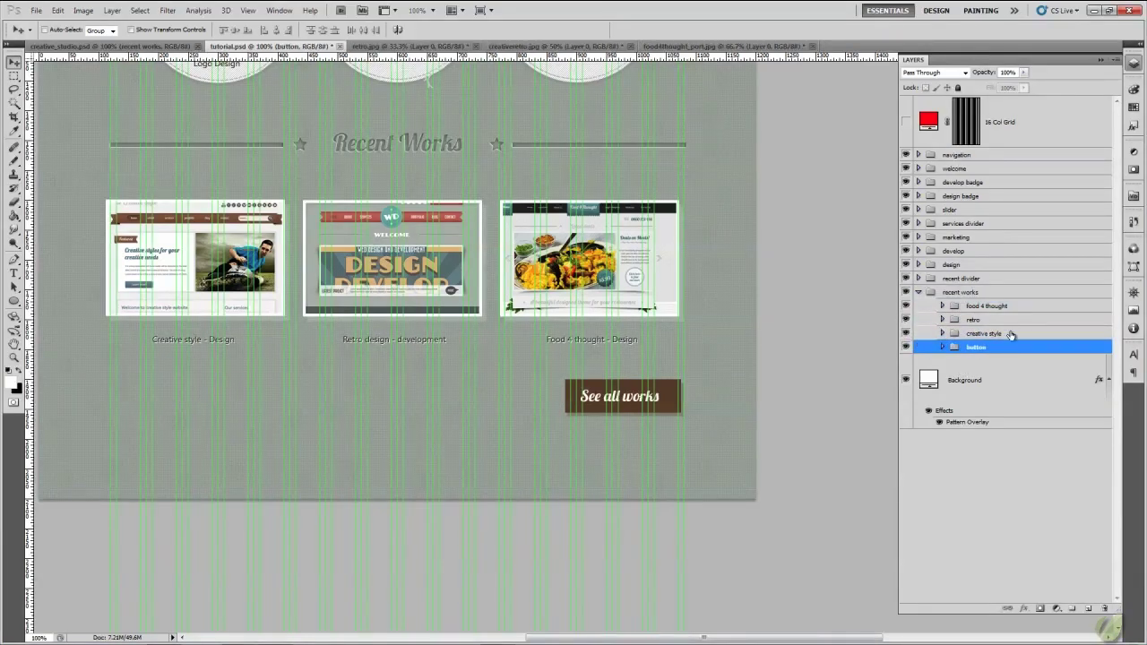
Check the recent works group by hiding and reshowing it, and hide the guides.
click(918, 292)
click(905, 292)
click(906, 292)
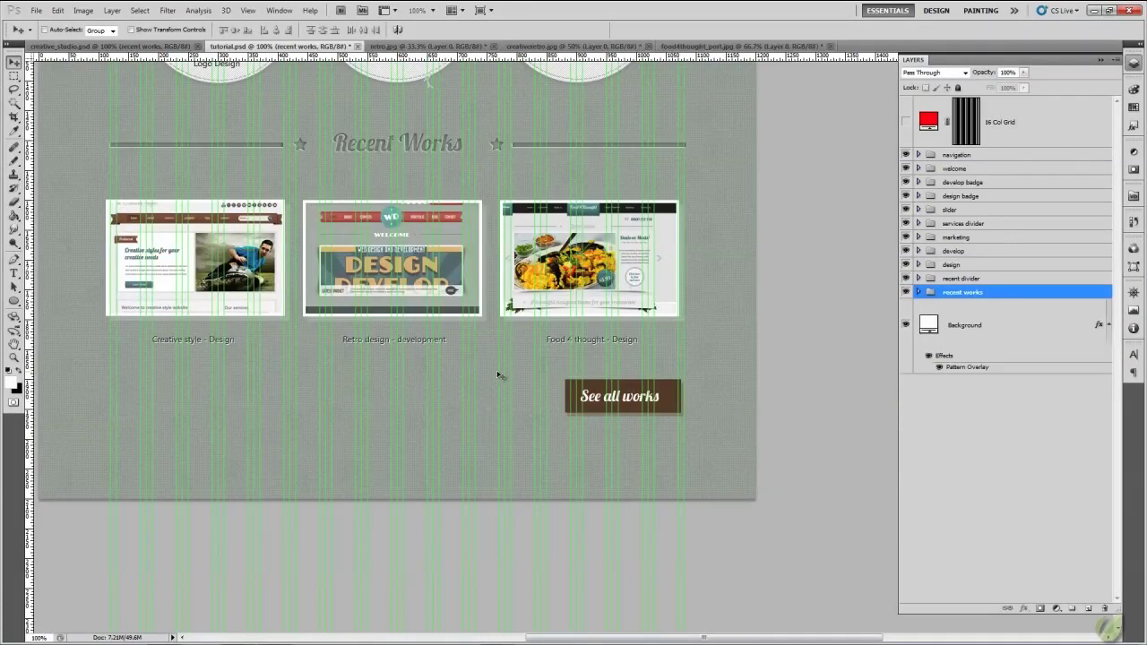
click(918, 292)
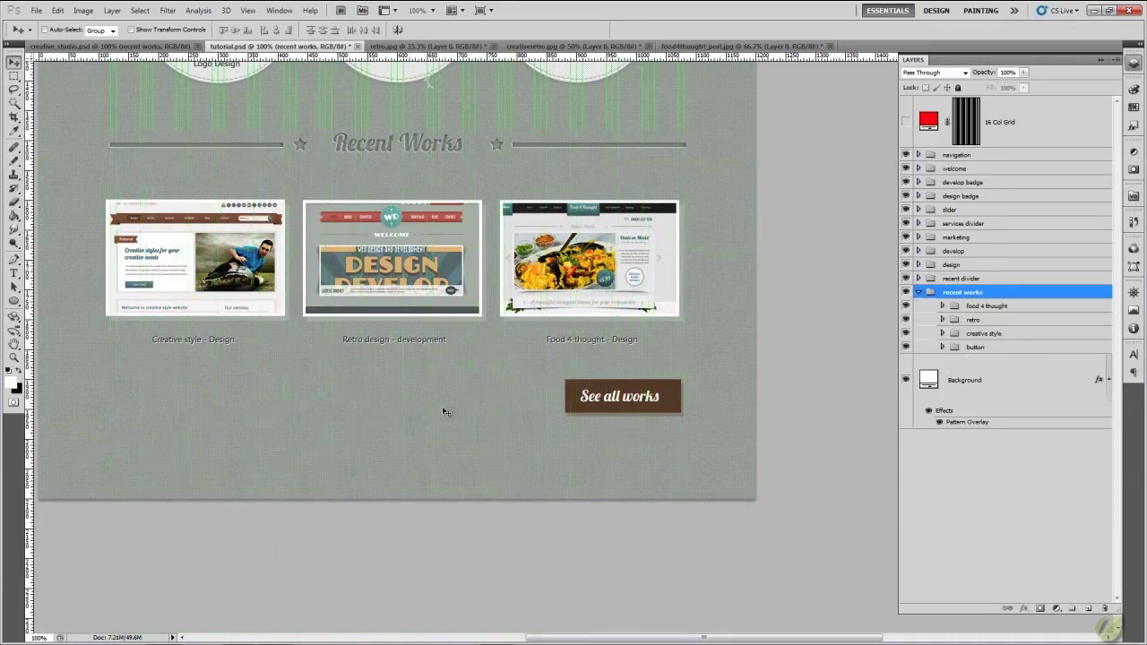
Compare the Recent Works section with the reference section and footer in creative_studio.psd.
drag(455, 438, 439, 497)
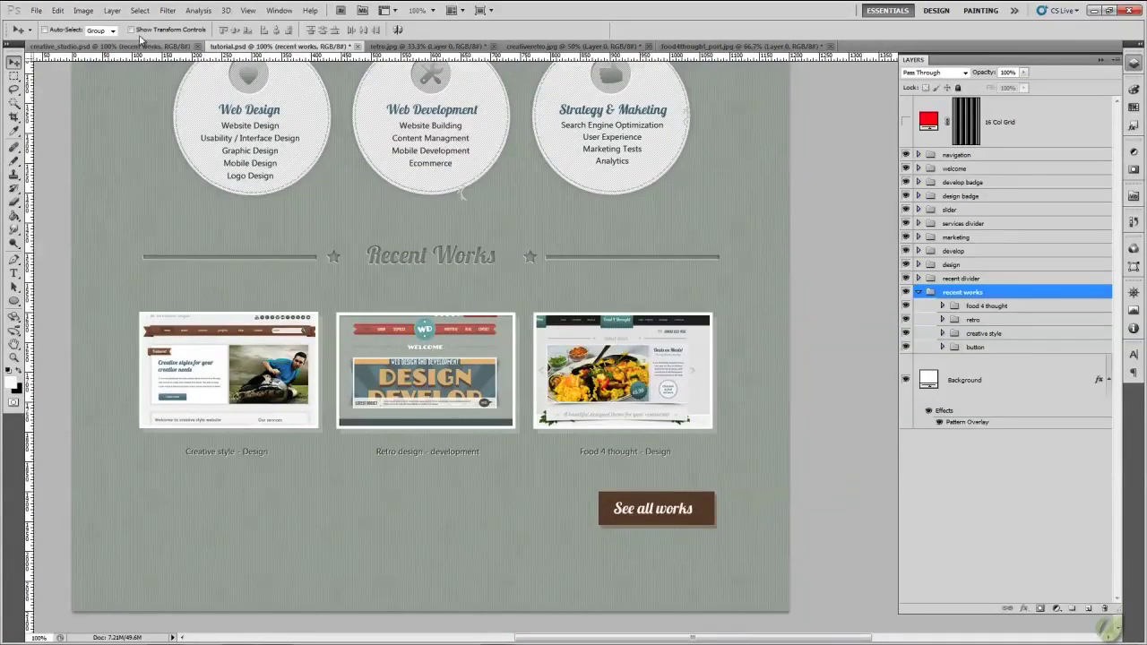
click(146, 51)
drag(538, 493, 530, 457)
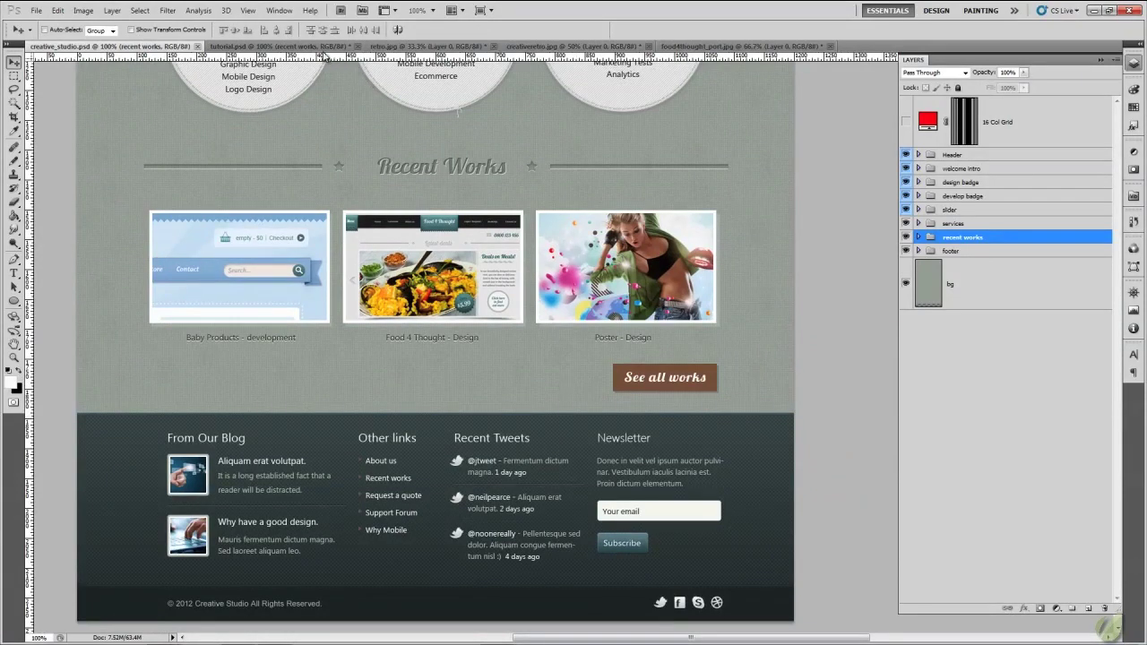
click(322, 47)
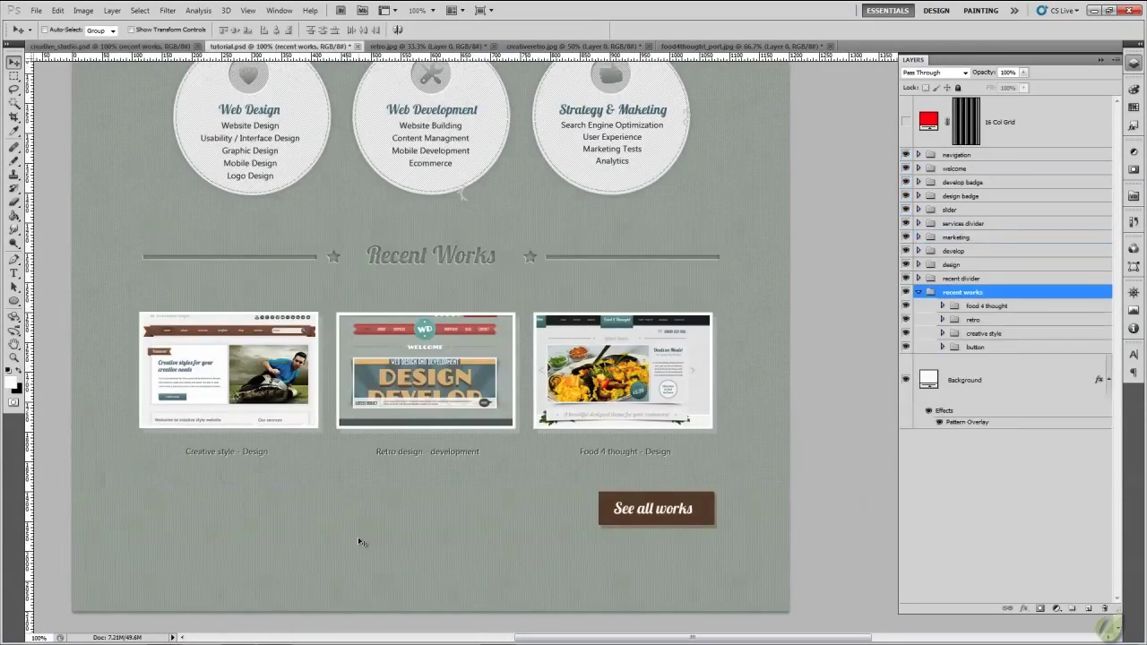